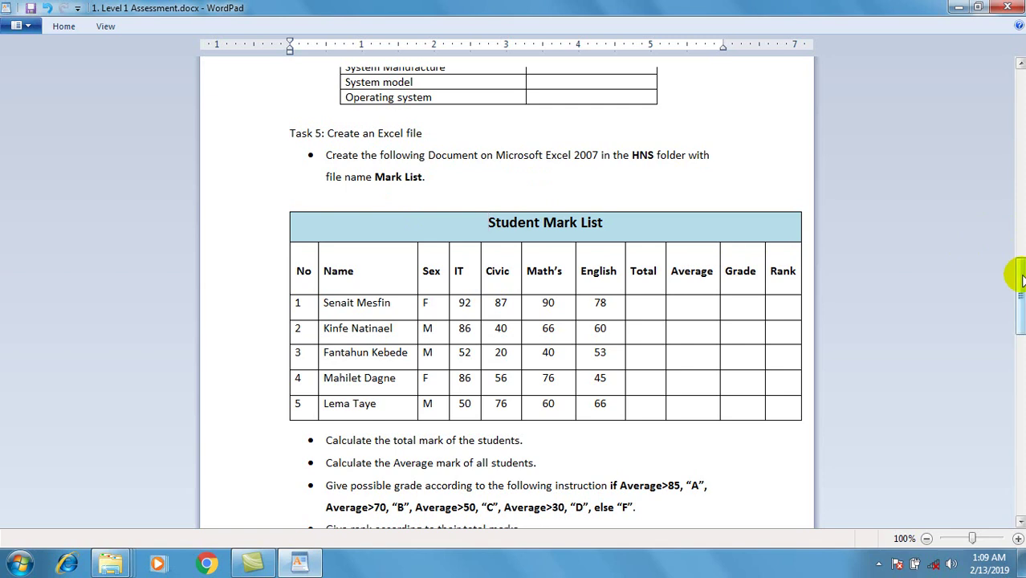
Review the Student Mark List task and the MS-Office 2007 installation task in the assessment document.
{"action": "left_click_drag", "start_coordinate": [1020, 286], "coordinate": [1012, 297]}
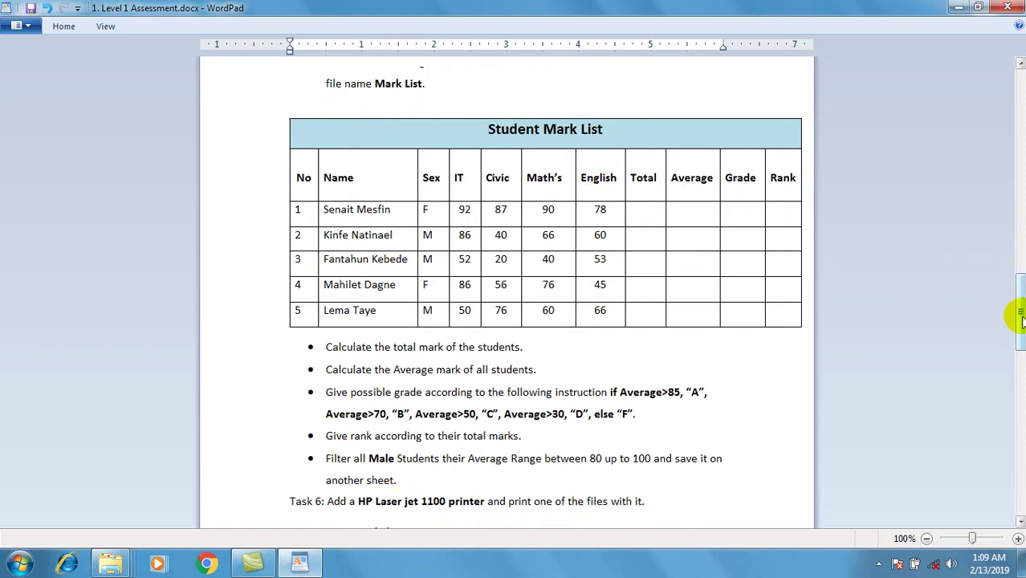
{"action": "left_click_drag", "start_coordinate": [1018, 317], "coordinate": [1019, 320]}
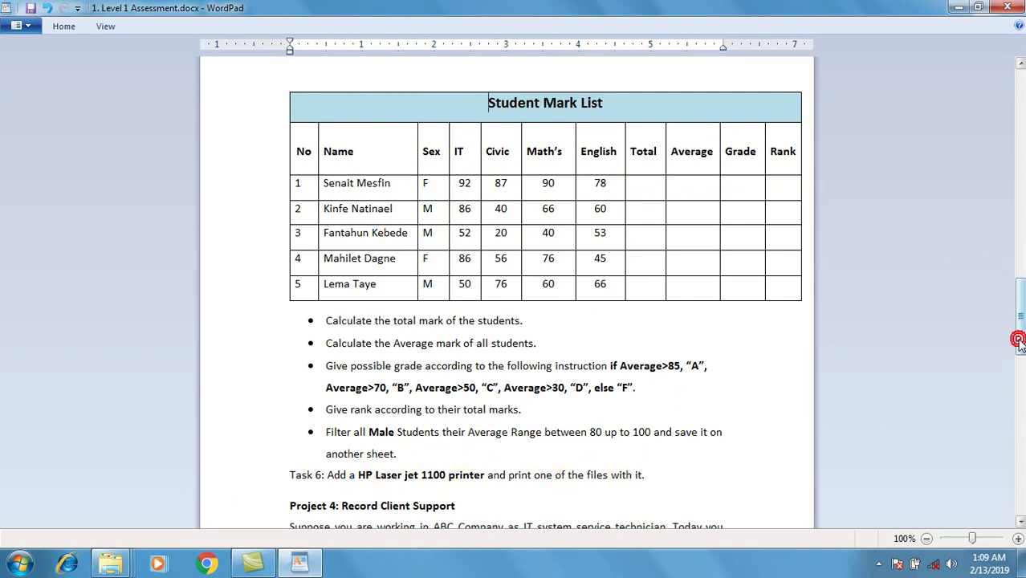
{"action": "scroll", "coordinate": [1019, 336], "scroll_direction": "up", "scroll_amount": 2}
{"action": "left_click_drag", "start_coordinate": [1018, 335], "coordinate": [1002, 213]}
{"action": "scroll", "coordinate": [1022, 265], "scroll_direction": "up", "scroll_amount": 1}
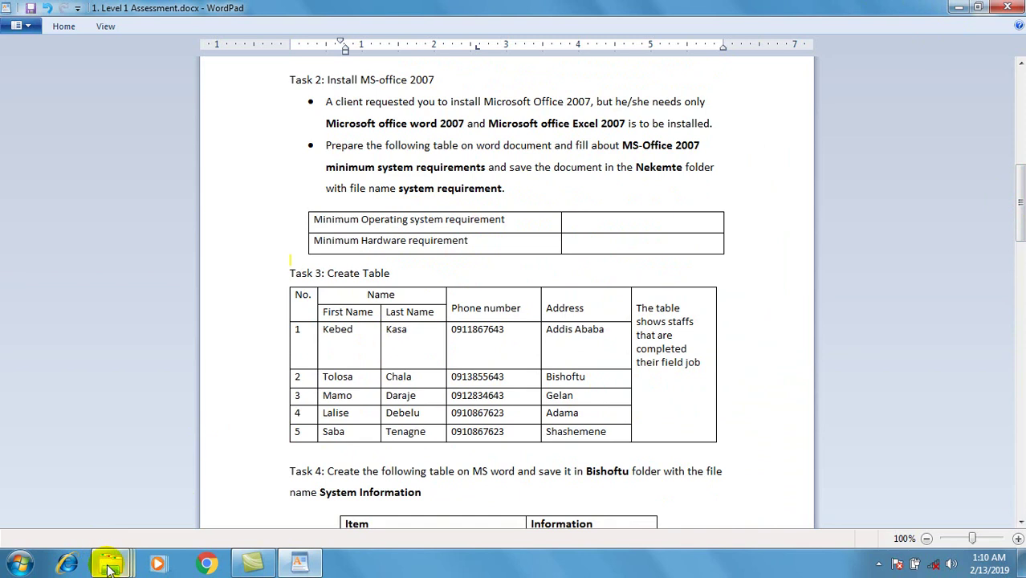
Clear the open windows away and run setup from the Office 2007 folder on the removable disk.
{"action": "left_click", "coordinate": [960, 8]}
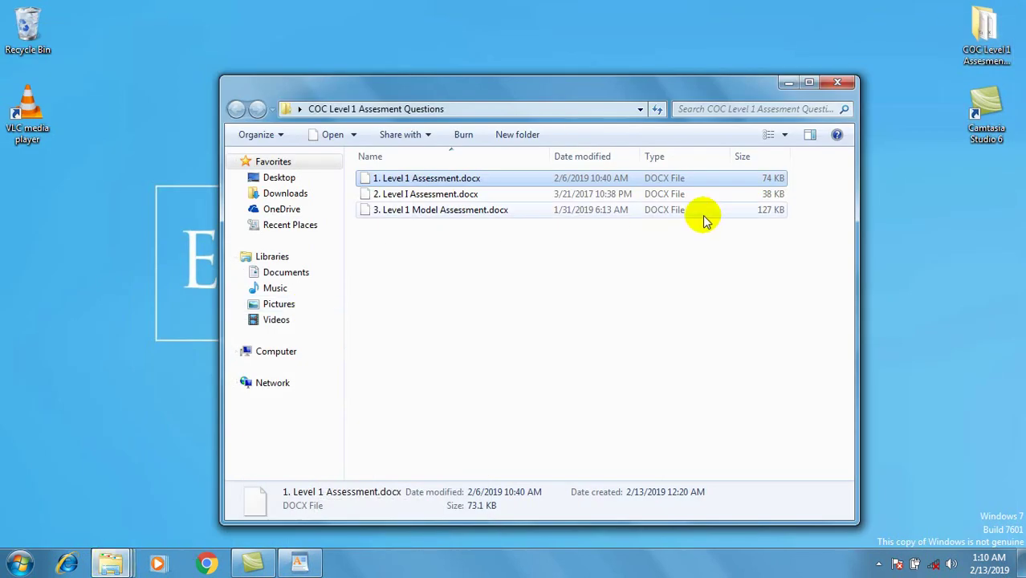
{"action": "left_click", "coordinate": [789, 84]}
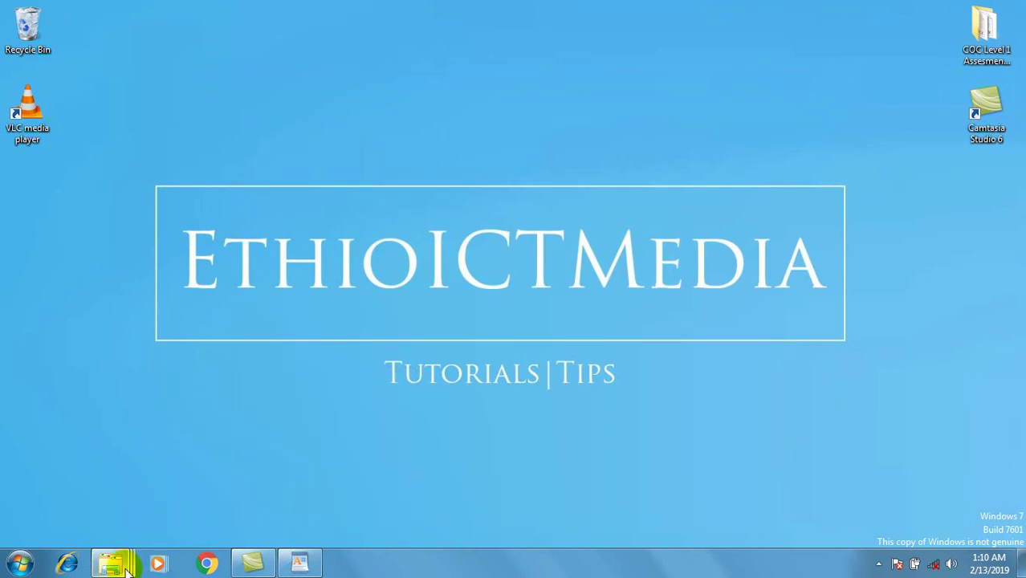
{"action": "mouse_move", "coordinate": [126, 569]}
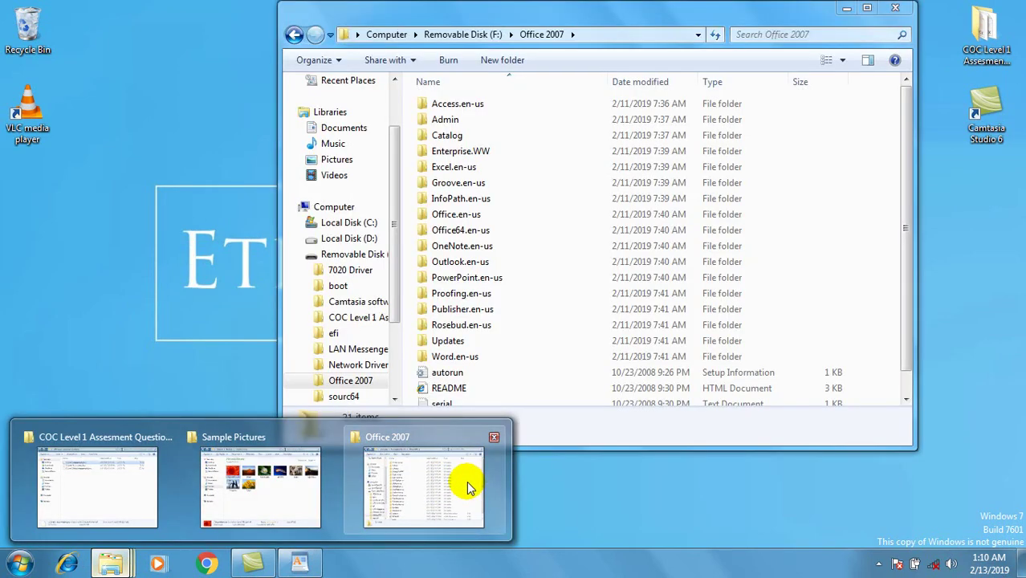
{"action": "left_click", "coordinate": [467, 480]}
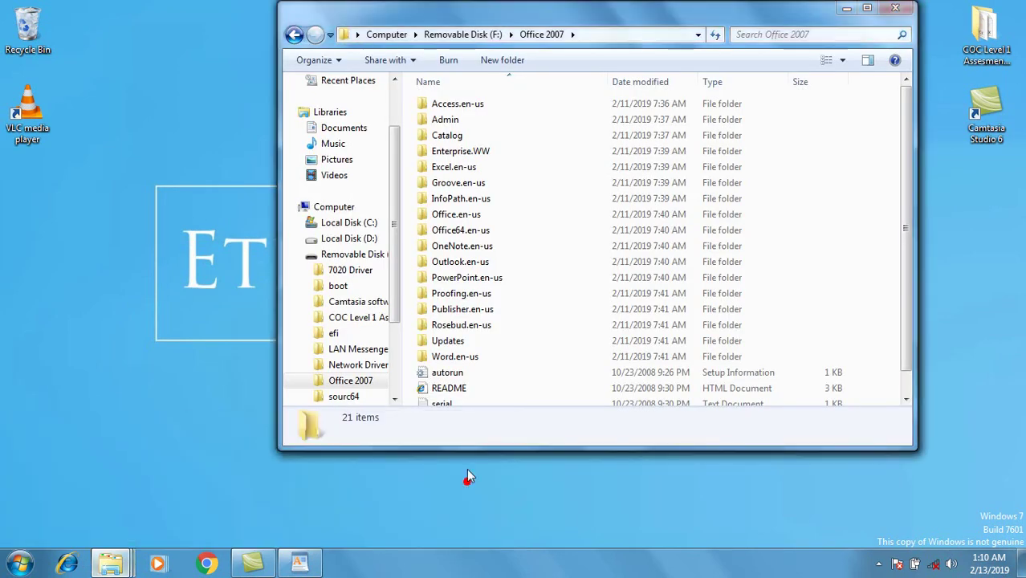
{"action": "scroll", "coordinate": [904, 142], "scroll_direction": "down", "scroll_amount": 1}
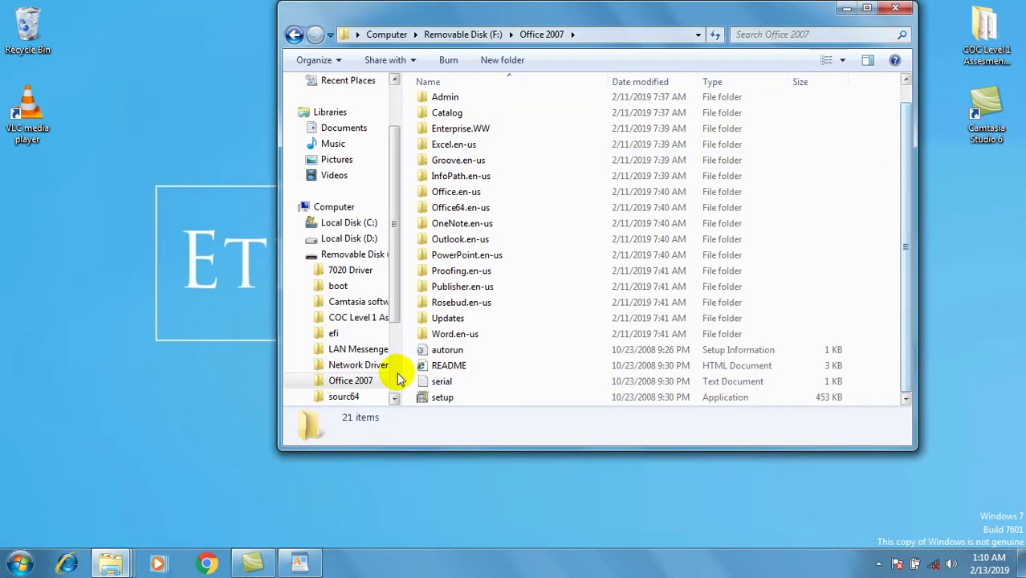
{"action": "left_click", "coordinate": [443, 398]}
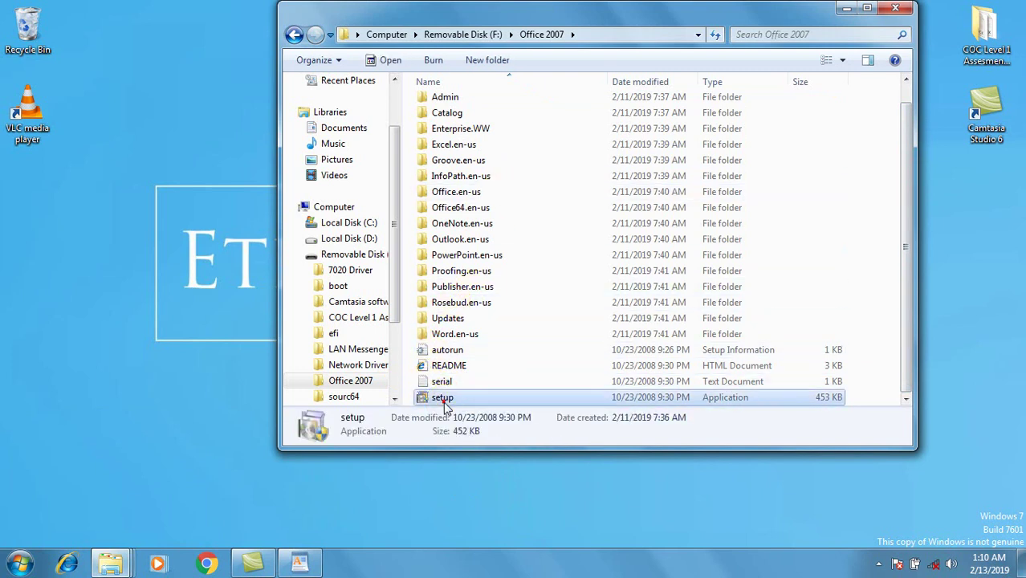
{"action": "double_click", "coordinate": [444, 399]}
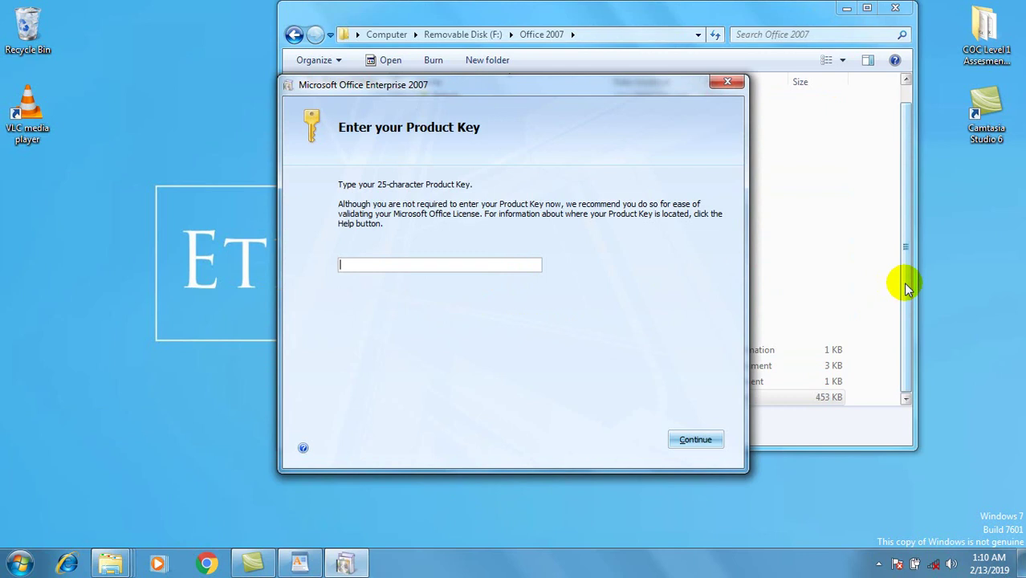
Open the serial text file in the Office 2007 folder and copy the product key from it.
{"action": "left_click_drag", "start_coordinate": [447, 80], "coordinate": [366, 86]}
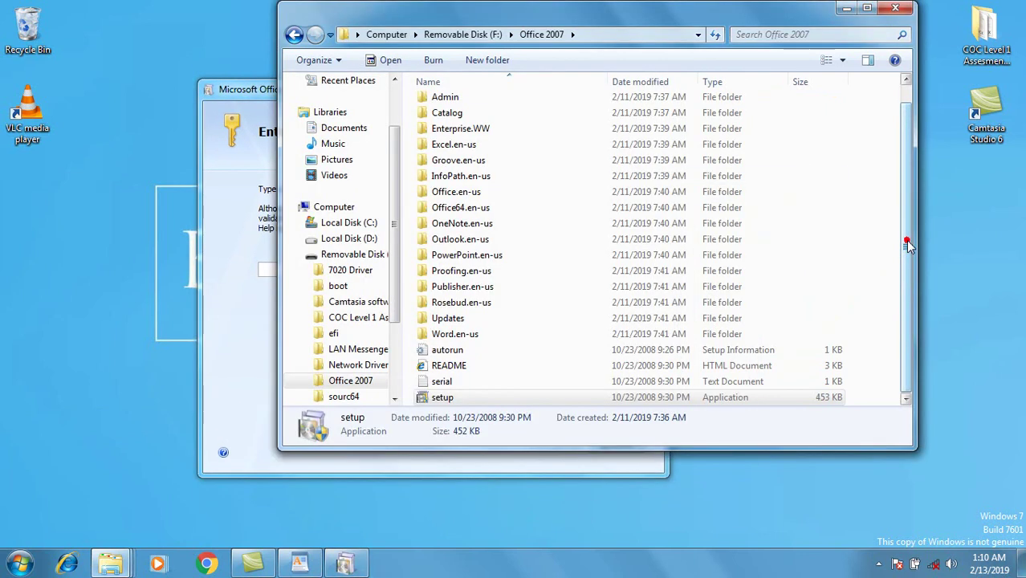
{"action": "left_click", "coordinate": [898, 246]}
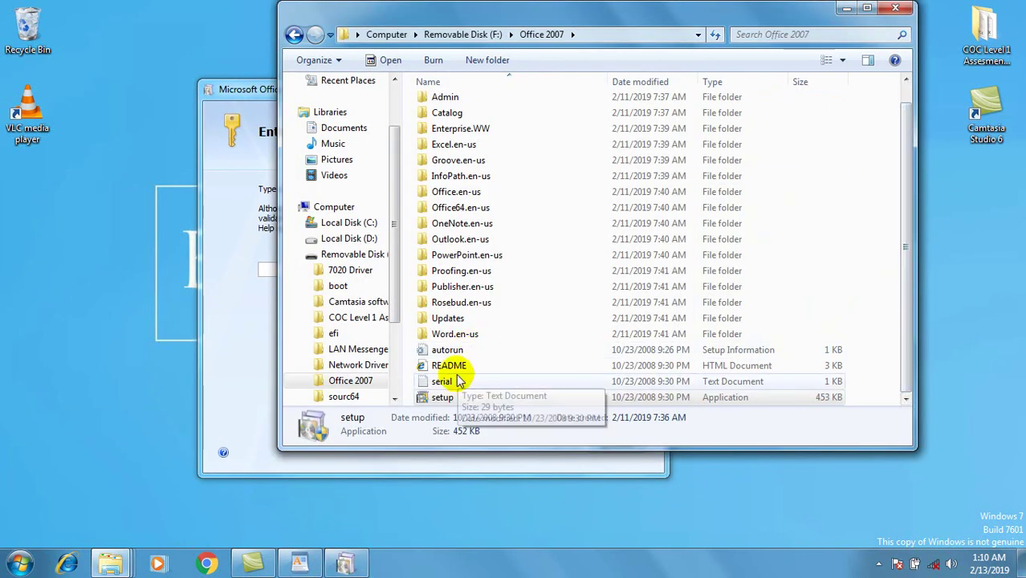
{"action": "double_click", "coordinate": [446, 382]}
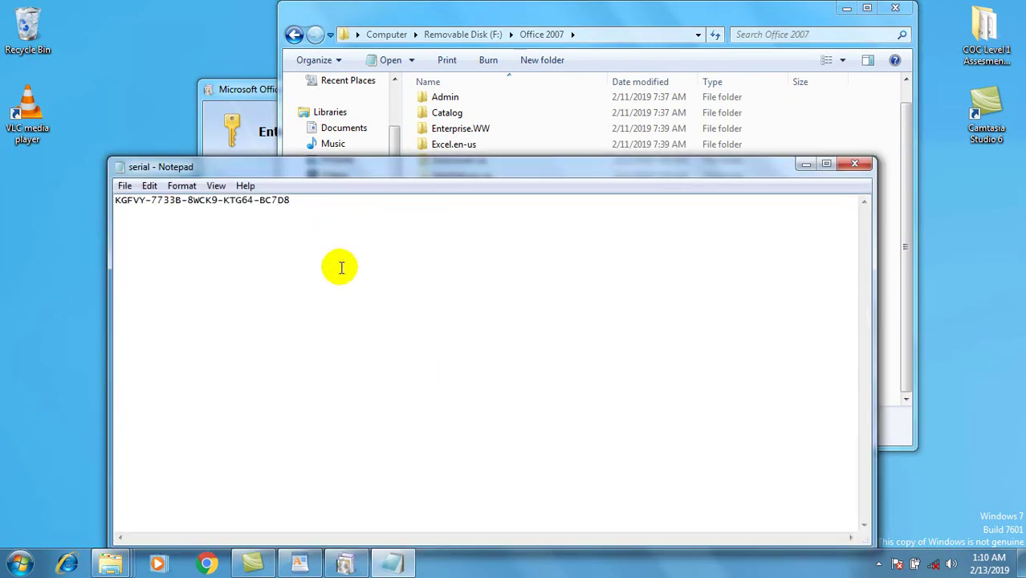
{"action": "double_click", "coordinate": [311, 207]}
{"action": "key", "text": "ctrl+c"}
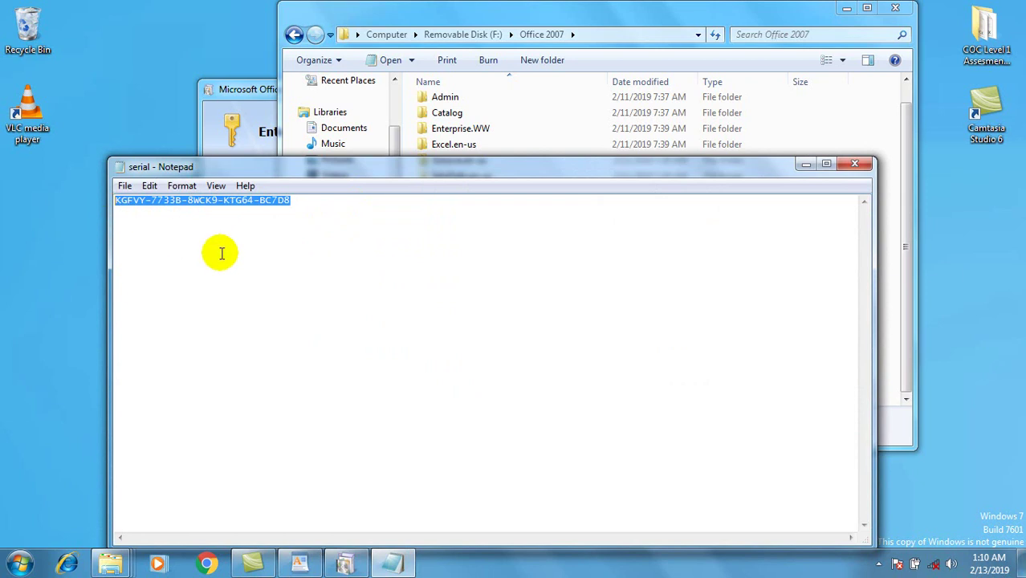
Paste the product key into the Microsoft Office Enterprise 2007 installer and continue to the installation type choice.
{"action": "left_click", "coordinate": [241, 139]}
{"action": "left_click", "coordinate": [313, 269]}
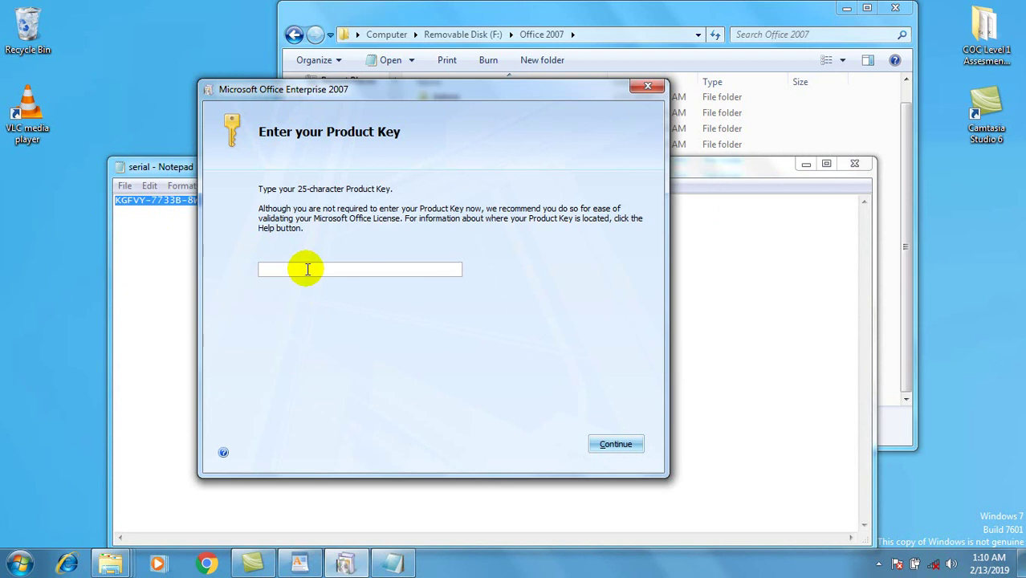
{"action": "key", "text": "ctrl+v"}
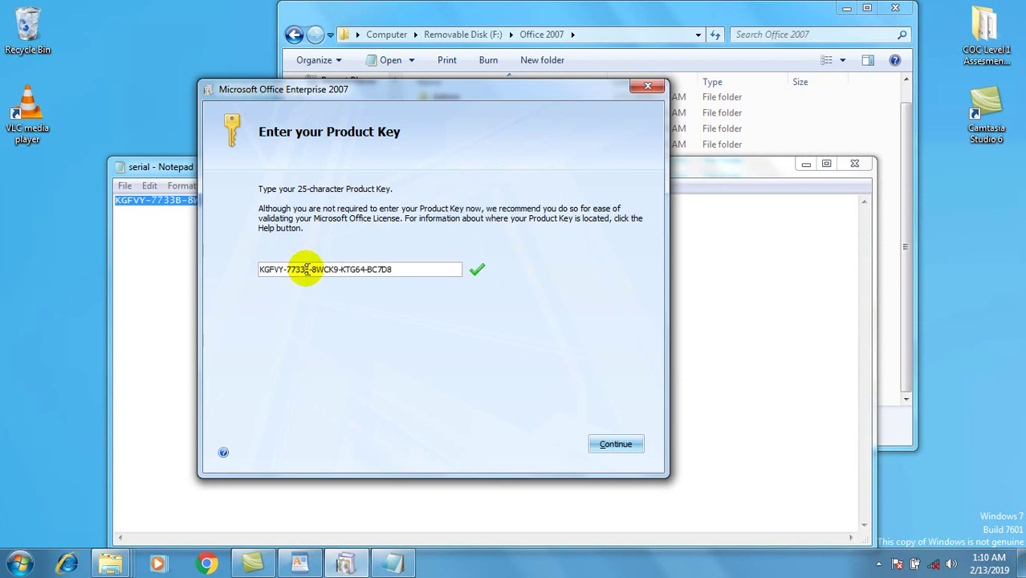
{"action": "left_click", "coordinate": [602, 441]}
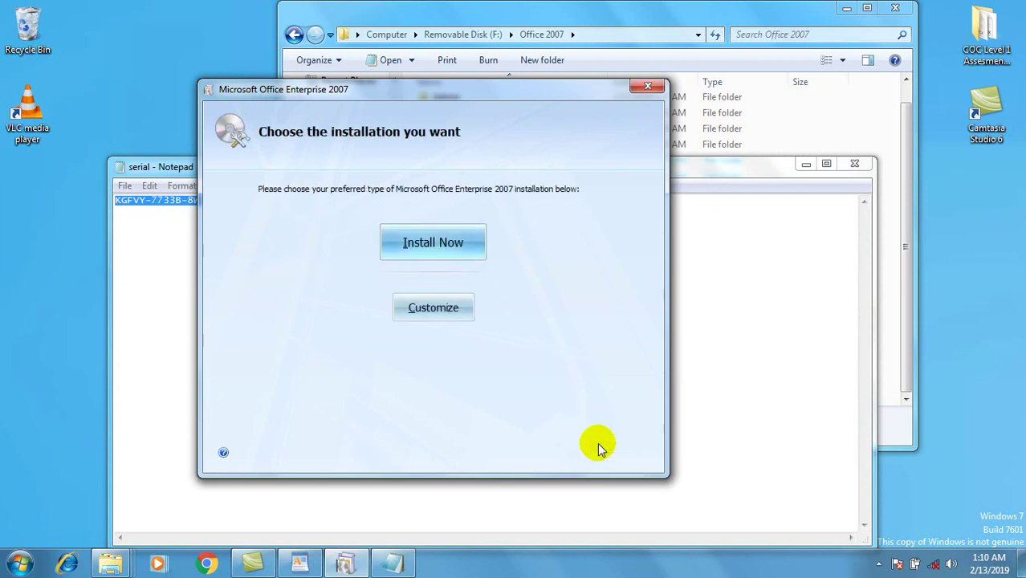
Close the serial text file and choose the customized type of Office installation.
{"action": "left_click", "coordinate": [854, 164]}
{"action": "left_click_drag", "start_coordinate": [459, 92], "coordinate": [480, 98]}
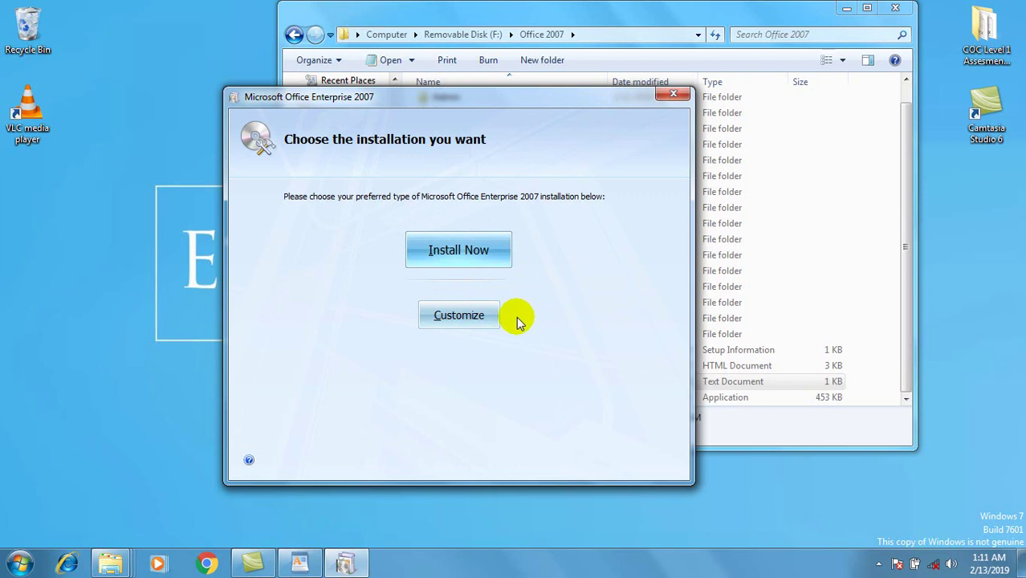
{"action": "left_click", "coordinate": [475, 326]}
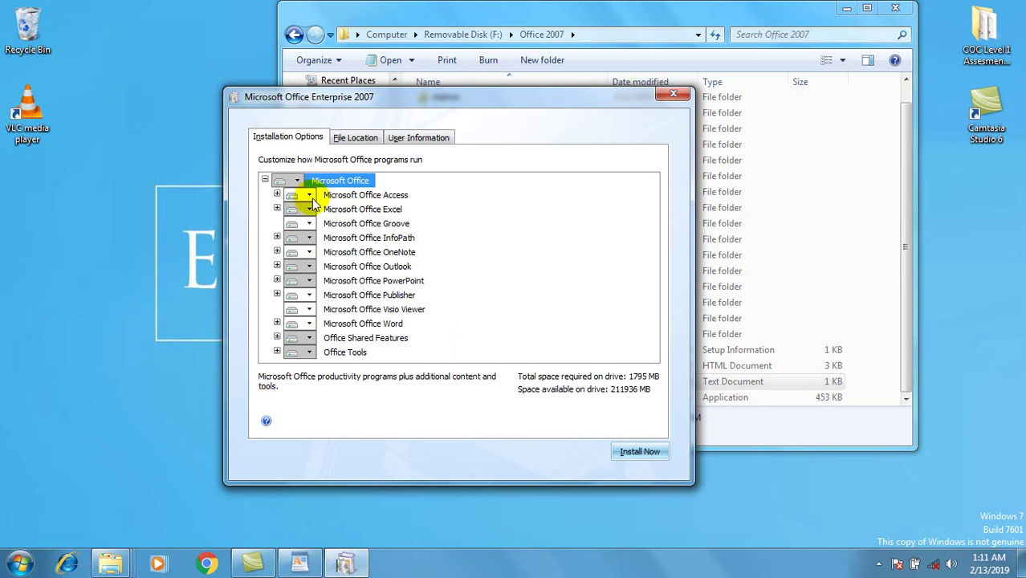
Set Microsoft Office Access, Groove, InfoPath and OneNote to Not Available in the installation options.
{"action": "left_click", "coordinate": [310, 197]}
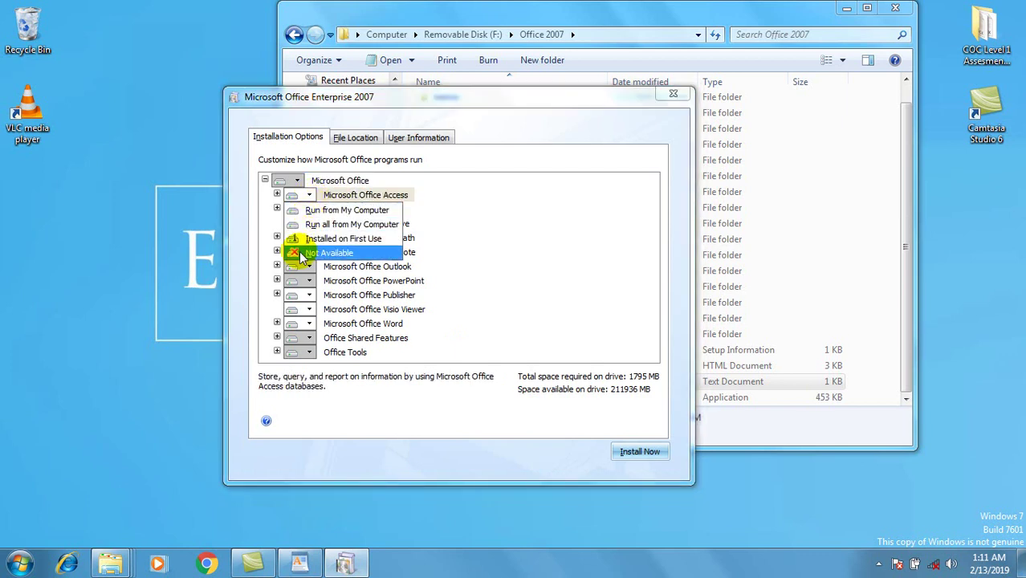
{"action": "left_click", "coordinate": [301, 253]}
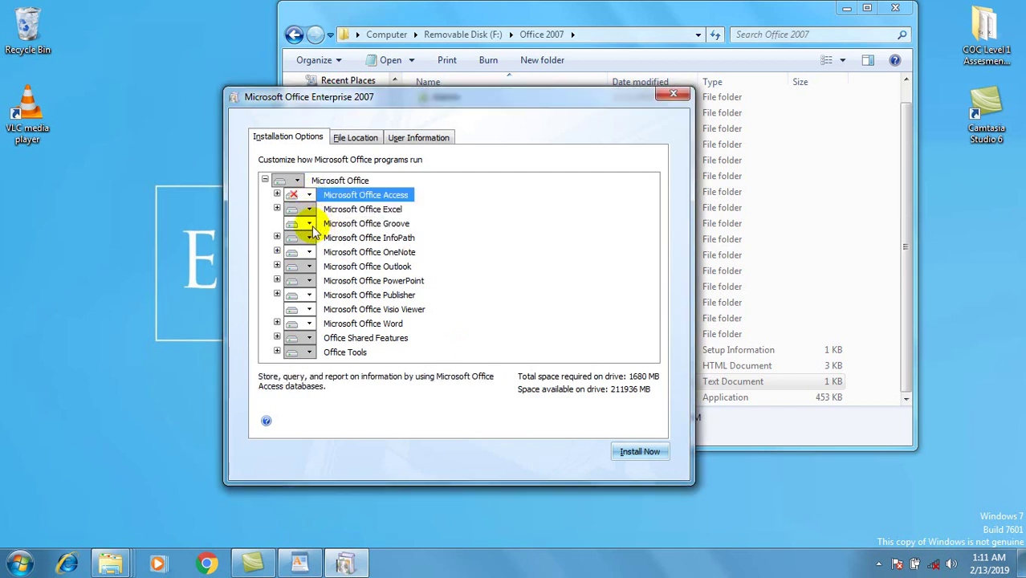
{"action": "left_click", "coordinate": [310, 224]}
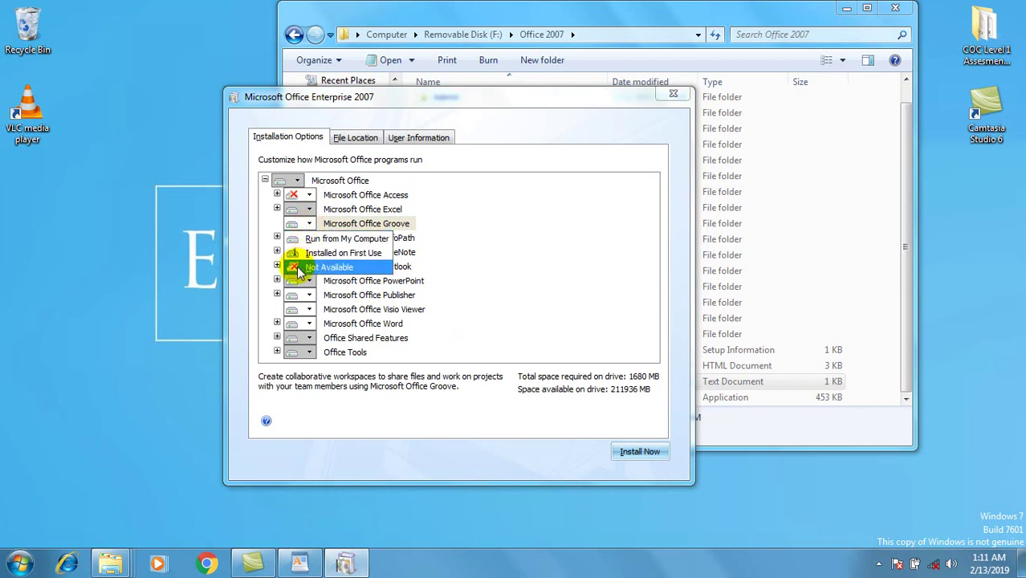
{"action": "left_click", "coordinate": [295, 267]}
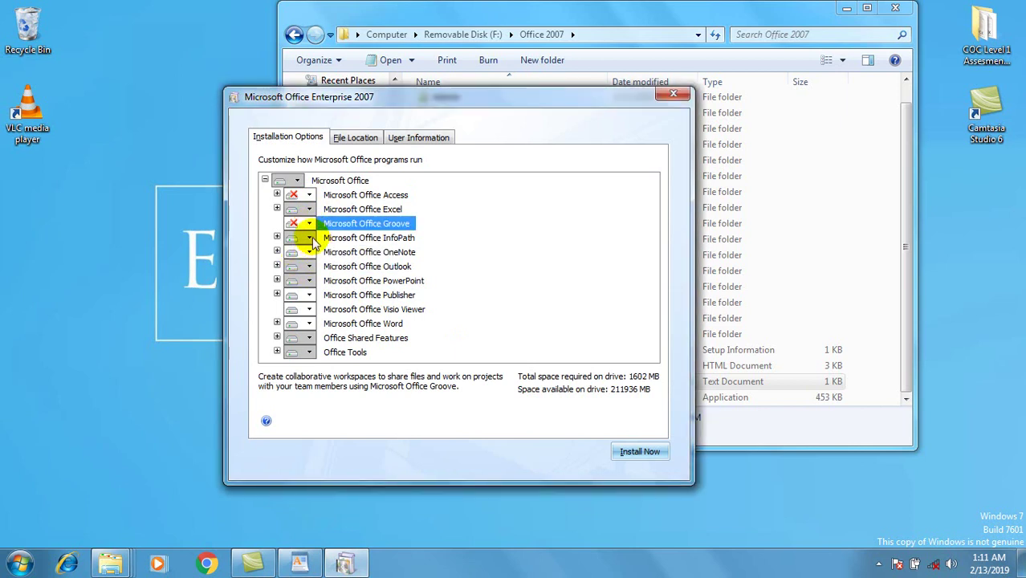
{"action": "left_click", "coordinate": [312, 237]}
{"action": "left_click", "coordinate": [295, 294]}
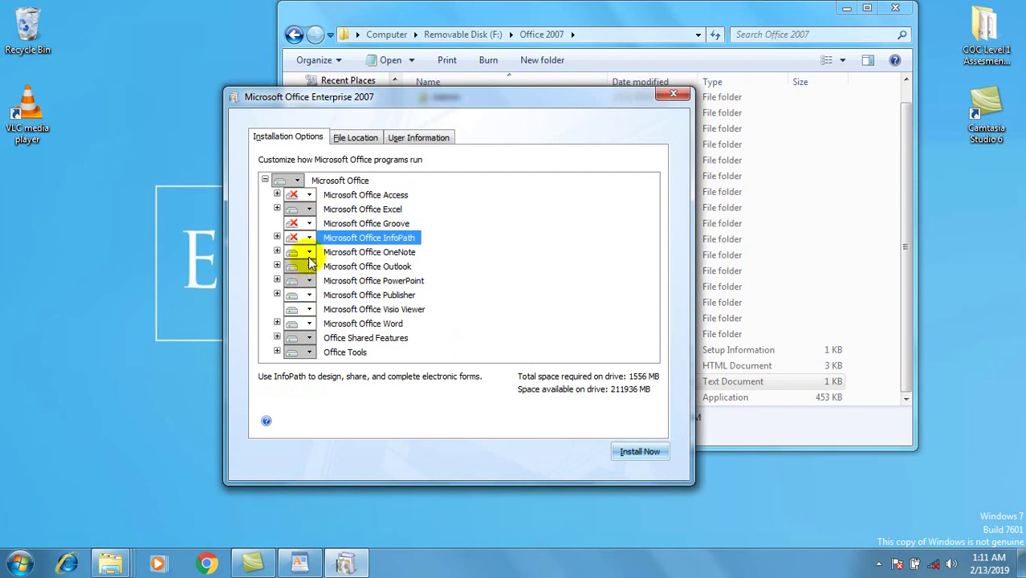
{"action": "left_click", "coordinate": [309, 253]}
{"action": "left_click", "coordinate": [295, 308]}
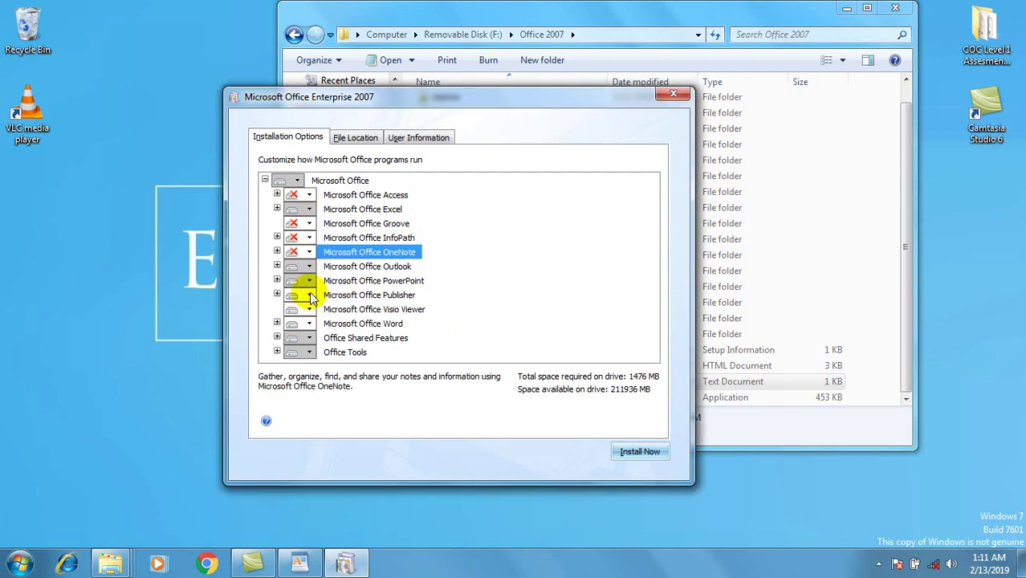
Set Microsoft Office Outlook, PowerPoint, Publisher and Visio Viewer to Not Available in the installation options.
{"action": "left_click", "coordinate": [309, 266]}
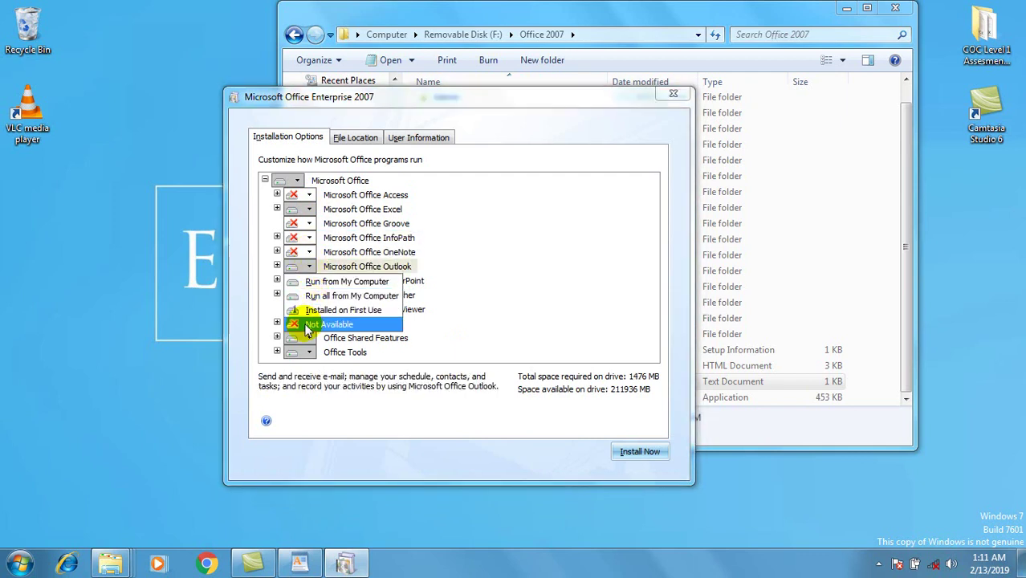
{"action": "left_click", "coordinate": [296, 324]}
{"action": "left_click", "coordinate": [309, 280]}
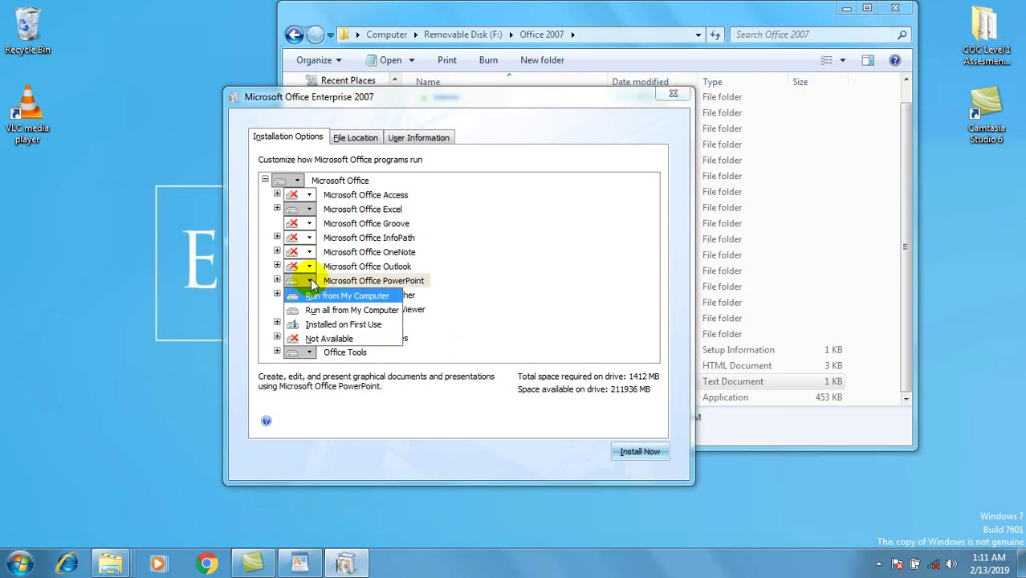
{"action": "left_click", "coordinate": [313, 338]}
{"action": "left_click", "coordinate": [308, 293]}
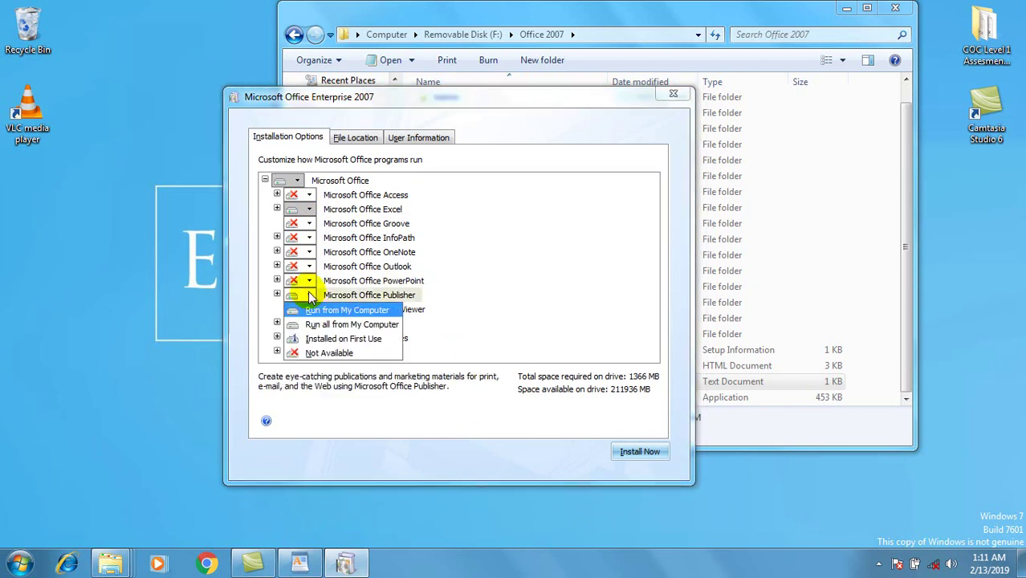
{"action": "left_click", "coordinate": [312, 353]}
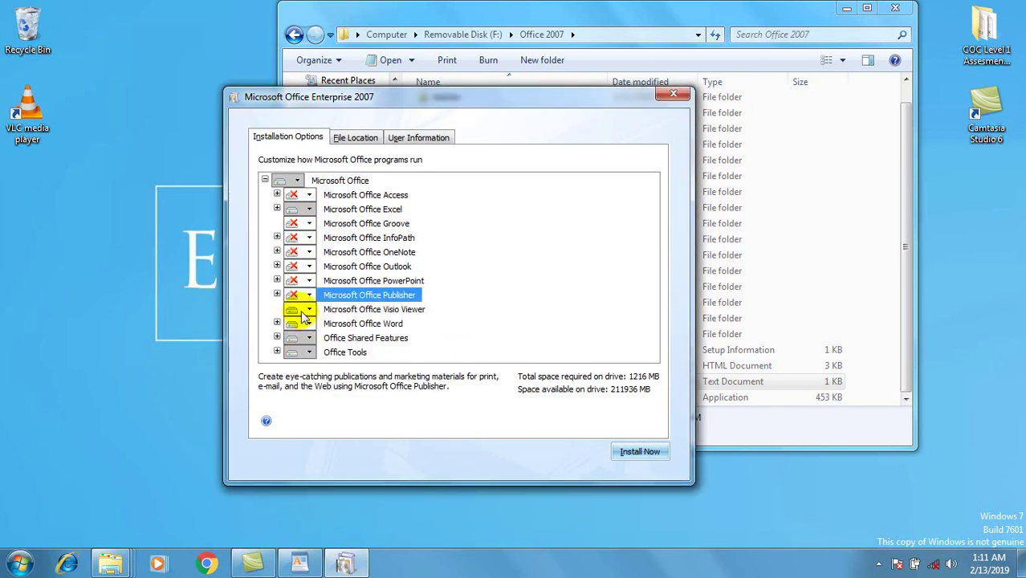
{"action": "left_click", "coordinate": [306, 310]}
{"action": "left_click", "coordinate": [294, 338]}
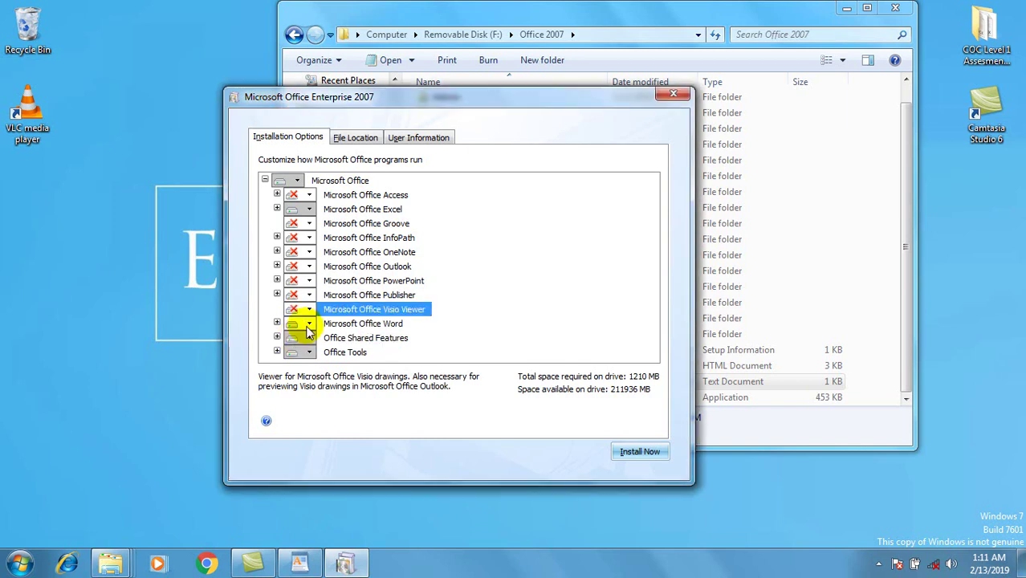
Leave Microsoft Office Excel and Word enabled for installation and start installing Office.
{"action": "left_click", "coordinate": [308, 327]}
{"action": "left_click", "coordinate": [308, 329]}
{"action": "left_click", "coordinate": [454, 320]}
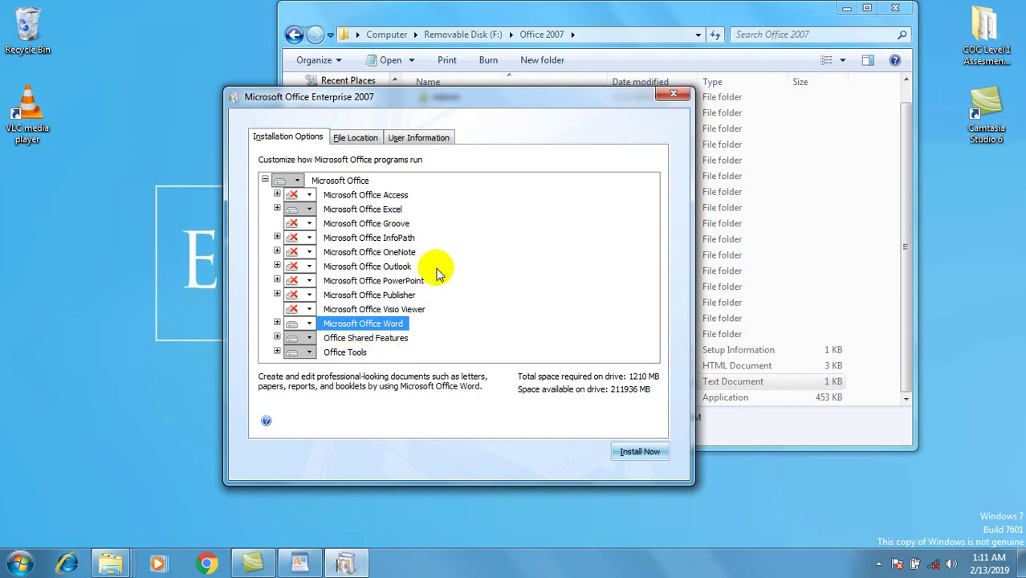
{"action": "left_click", "coordinate": [366, 209]}
{"action": "left_click", "coordinate": [363, 323]}
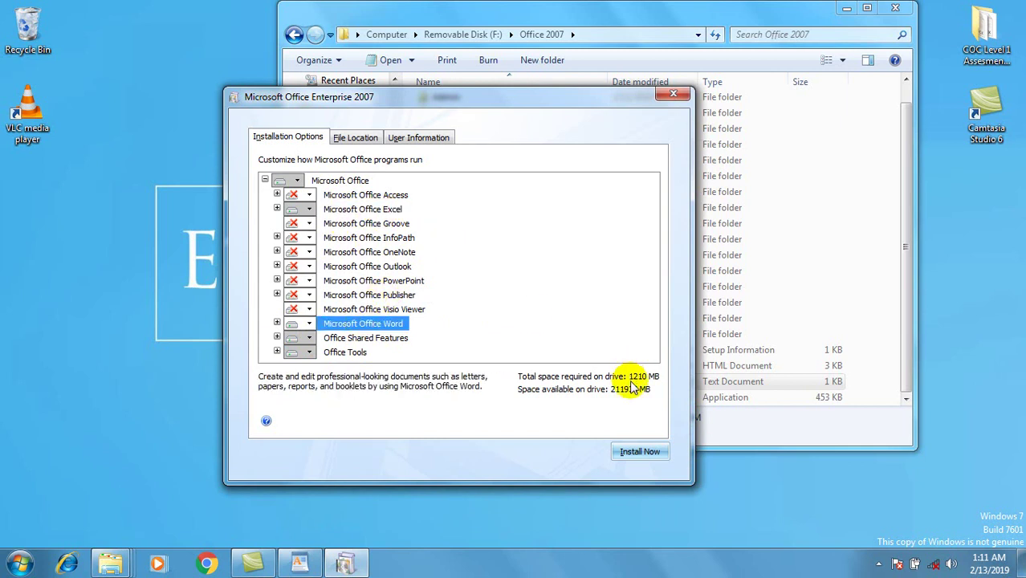
{"action": "left_click", "coordinate": [634, 451]}
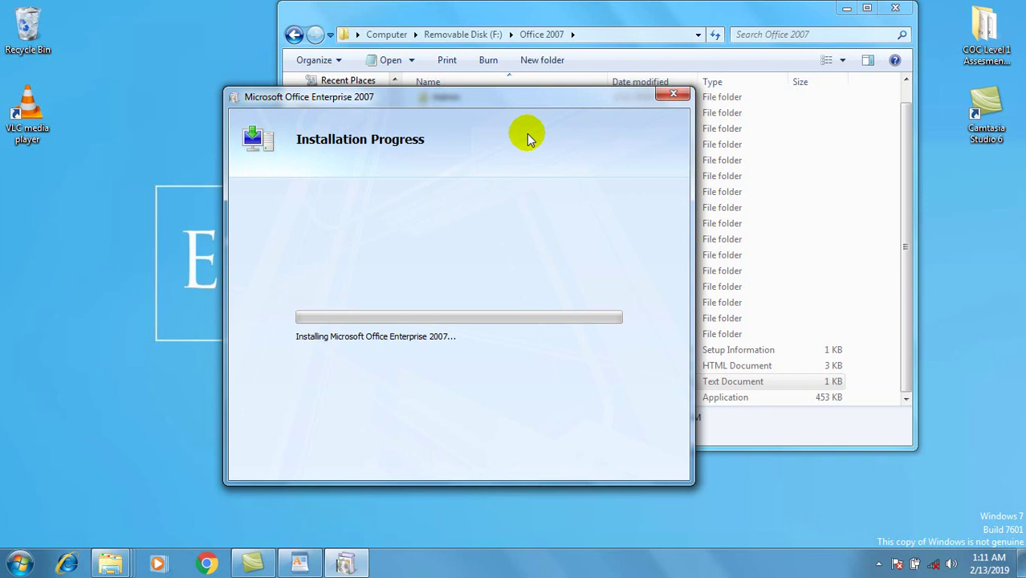
{"action": "left_click_drag", "start_coordinate": [520, 104], "coordinate": [529, 77]}
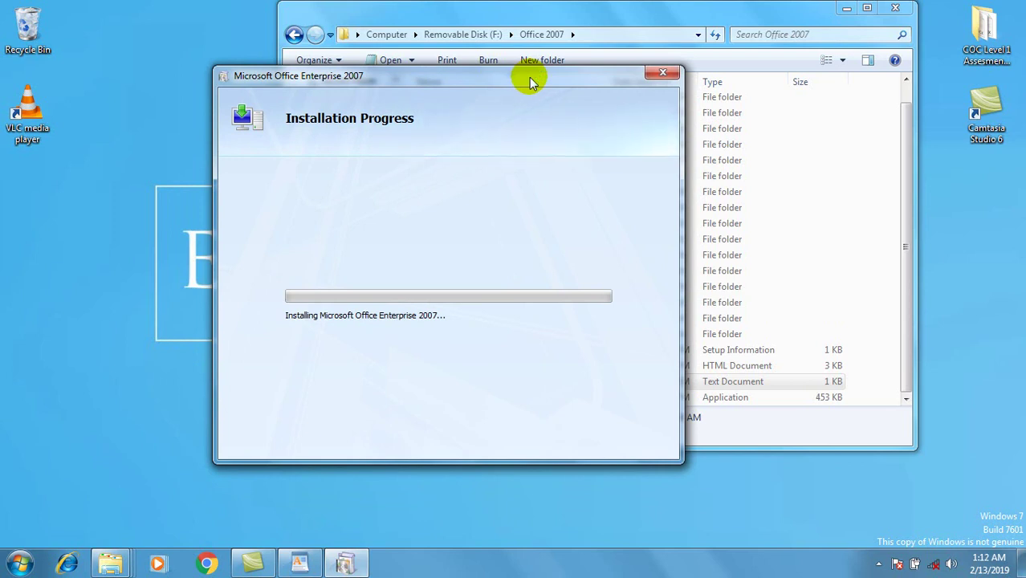
{"action": "left_click_drag", "start_coordinate": [530, 80], "coordinate": [532, 83]}
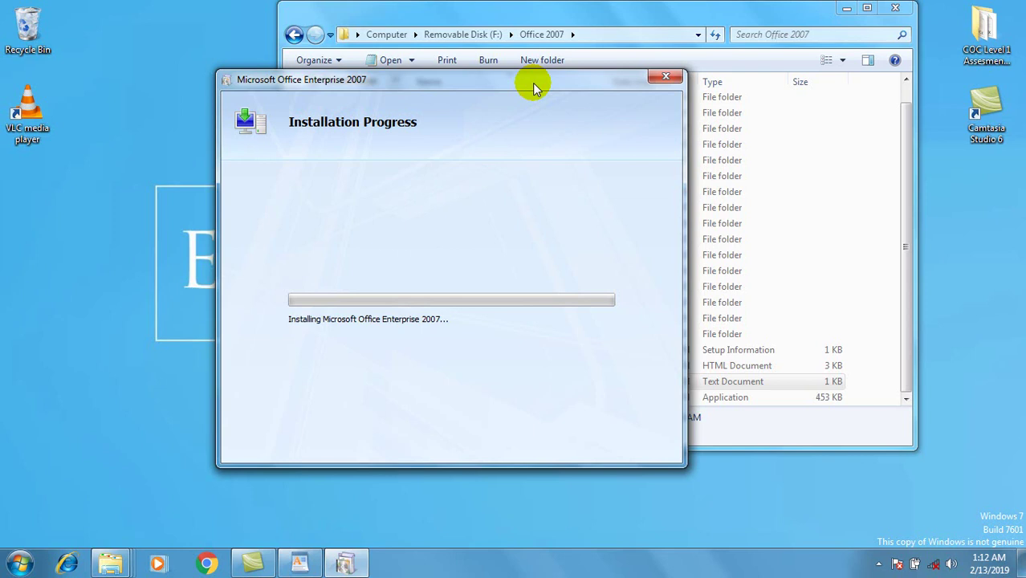
Minimize the Office 2007 folder window and review the Task 2 and Task 3 instructions in the Level 1 Assessment document in WordPad.
{"action": "left_click_drag", "start_coordinate": [533, 83], "coordinate": [576, 94]}
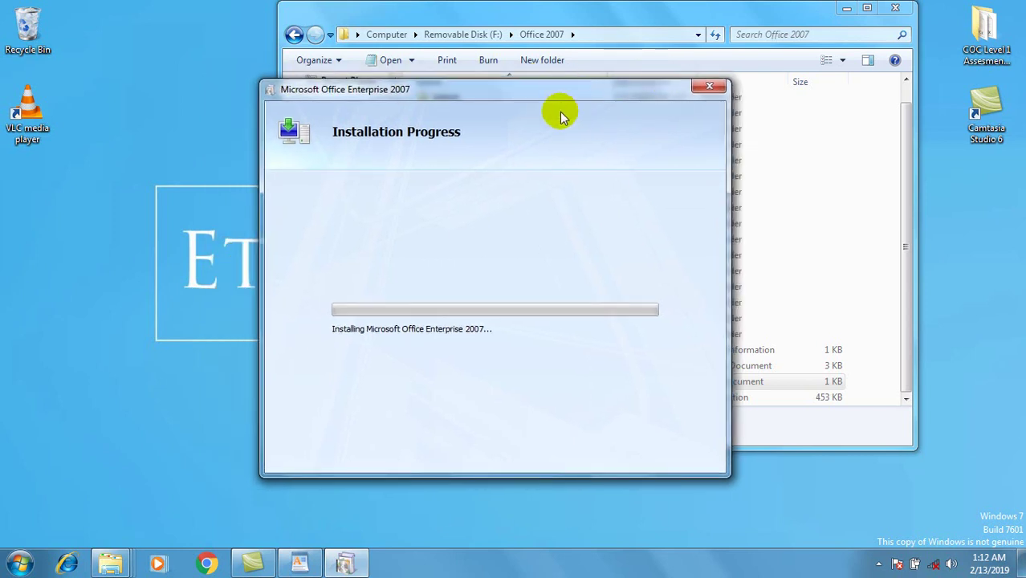
{"action": "left_click", "coordinate": [845, 12]}
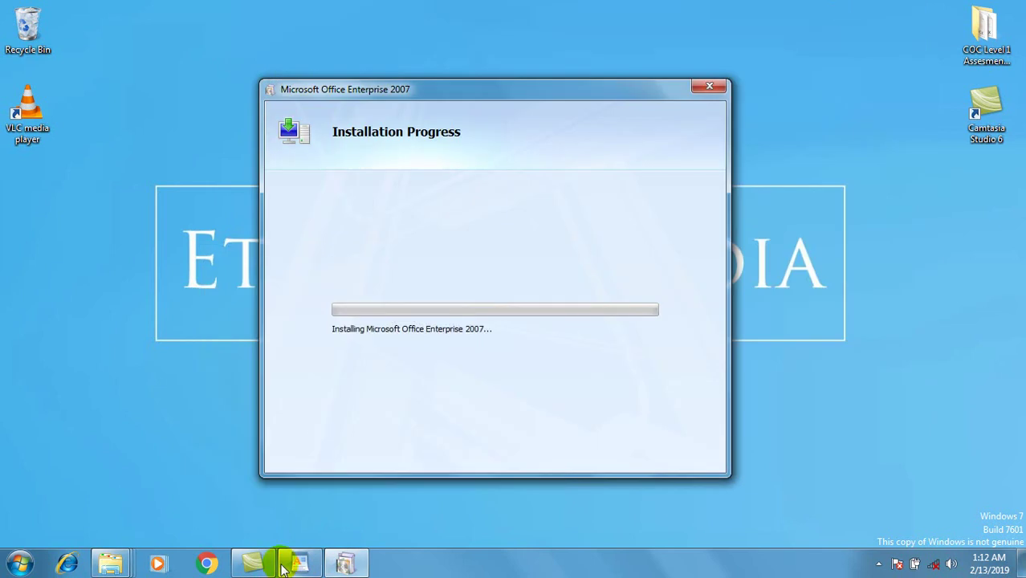
{"action": "left_click", "coordinate": [313, 560]}
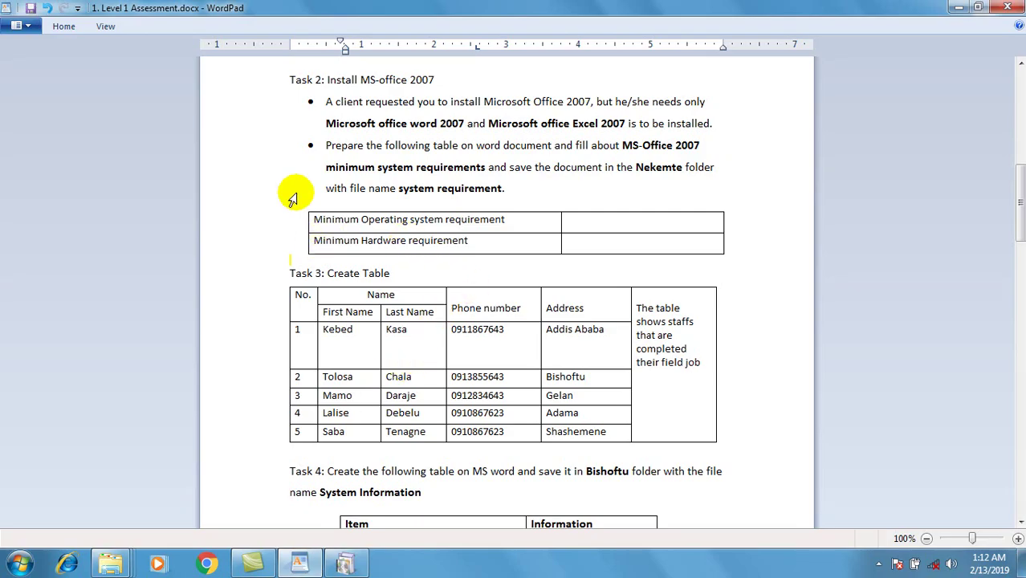
{"action": "left_click_drag", "start_coordinate": [250, 282], "coordinate": [248, 394]}
{"action": "left_click", "coordinate": [517, 359]}
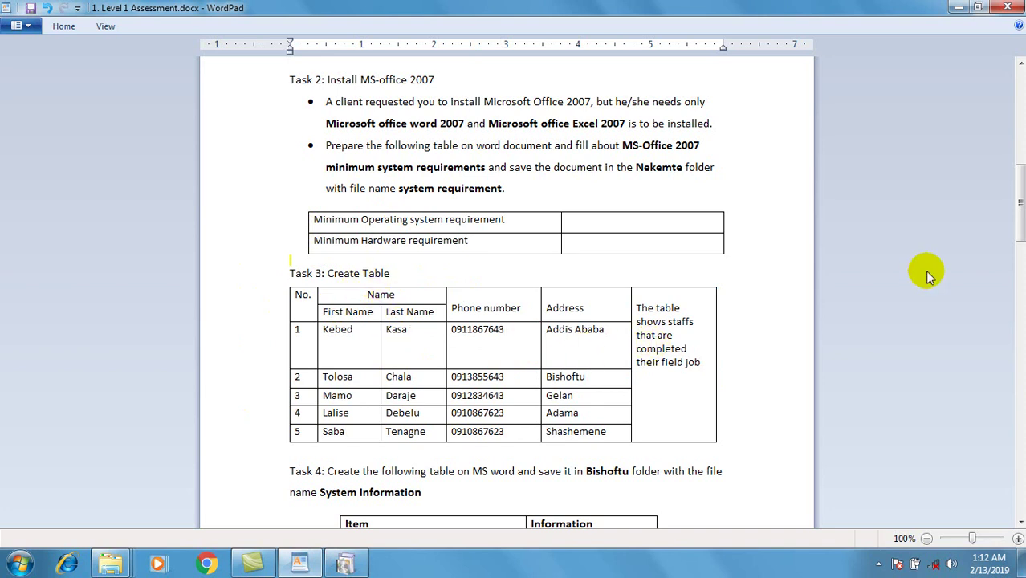
{"action": "left_click_drag", "start_coordinate": [1018, 213], "coordinate": [1019, 232]}
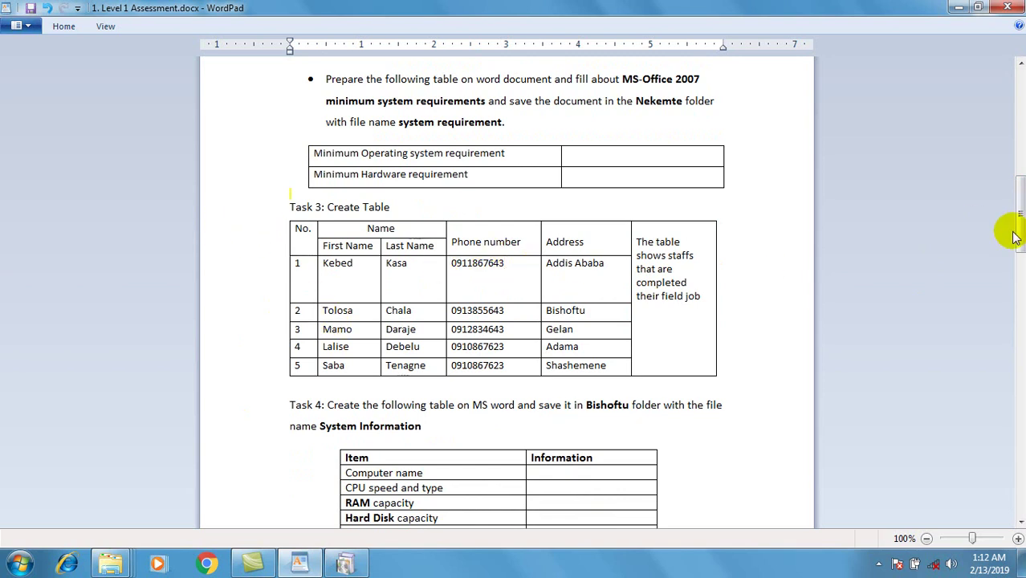
{"action": "left_click_drag", "start_coordinate": [1019, 241], "coordinate": [1001, 220]}
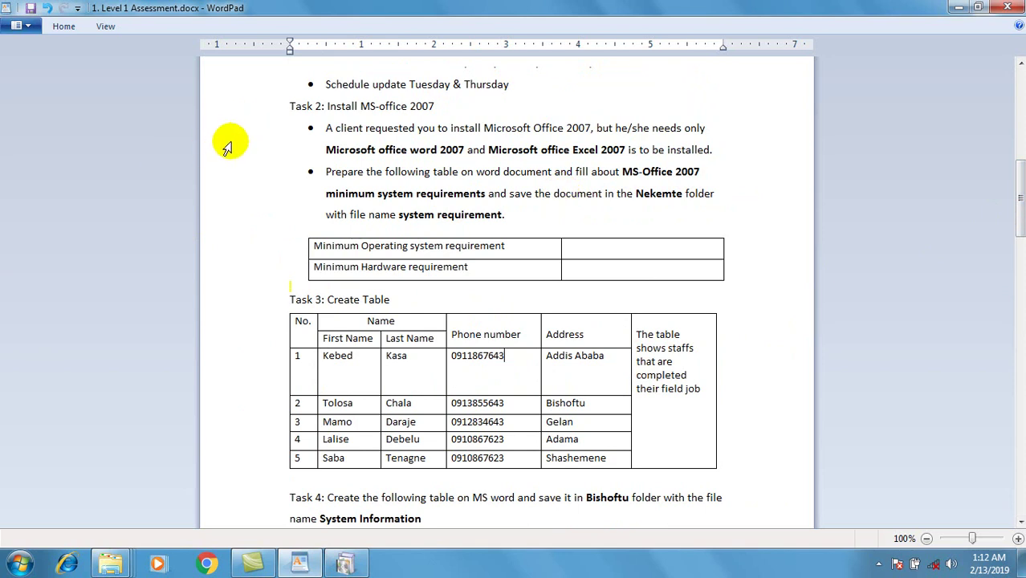
Return to the Office Enterprise 2007 setup, minimize the assessment document, and close the setup once installation completes.
{"action": "left_click", "coordinate": [329, 569]}
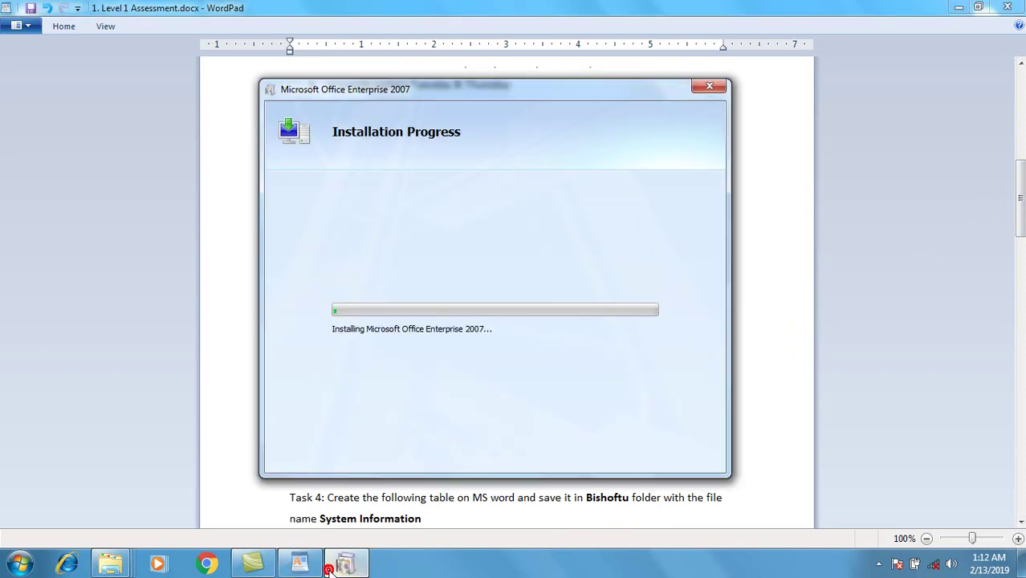
{"action": "left_click", "coordinate": [547, 73]}
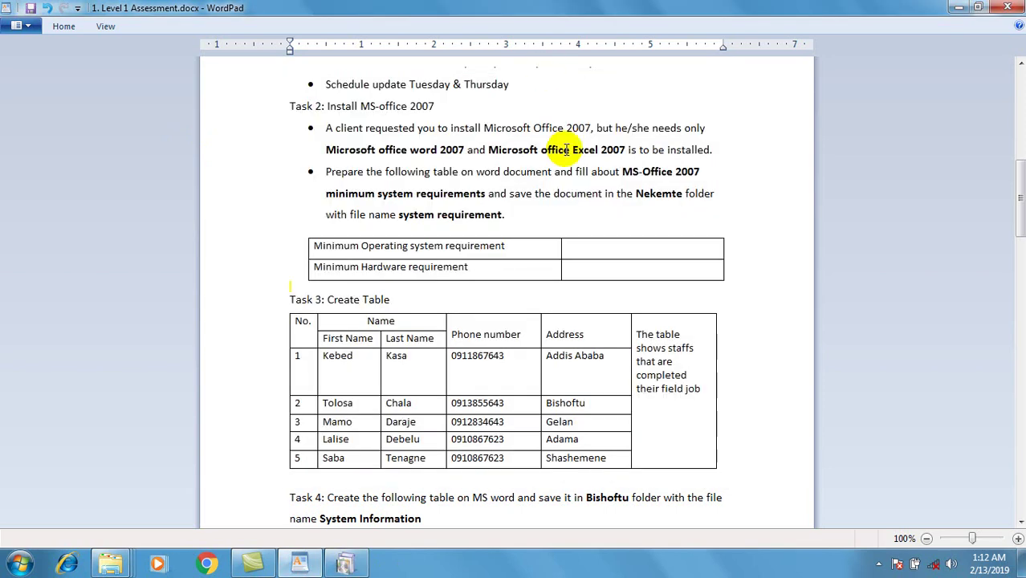
{"action": "left_click", "coordinate": [343, 563]}
{"action": "left_click", "coordinate": [955, 8]}
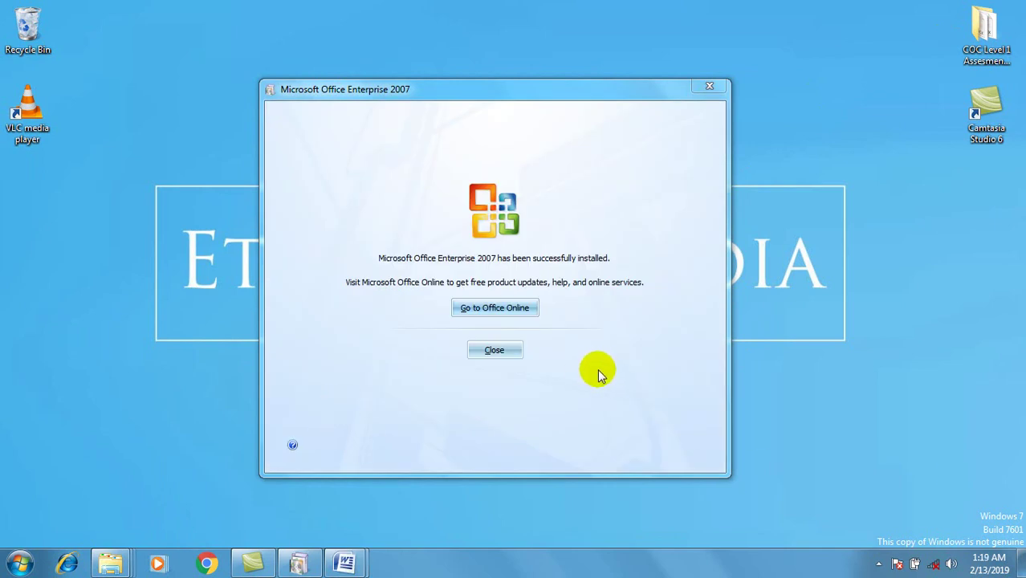
{"action": "left_click", "coordinate": [505, 354]}
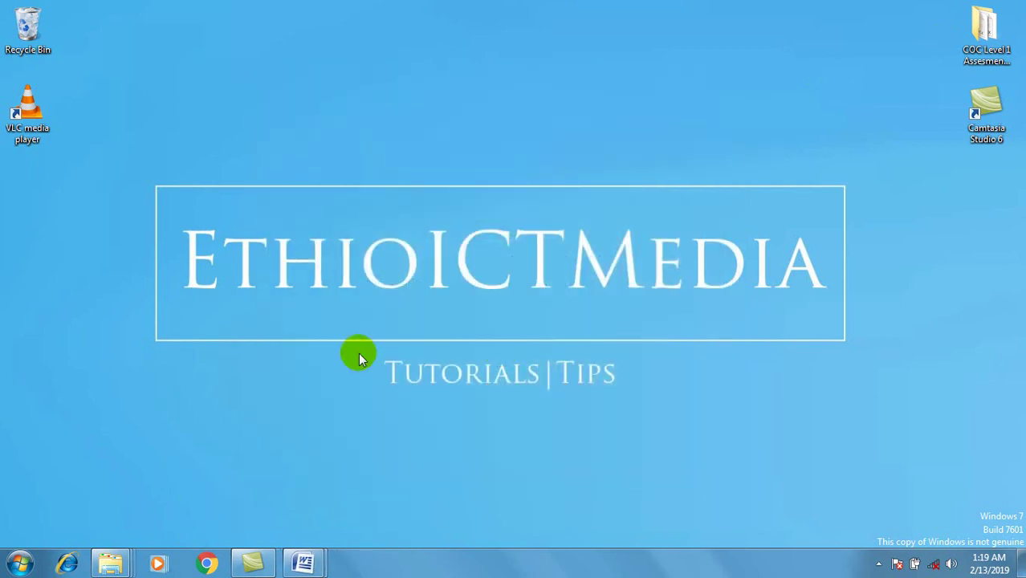
Check which Microsoft Office programs are listed among the installed programs, and dismiss the list.
{"action": "left_click", "coordinate": [23, 565]}
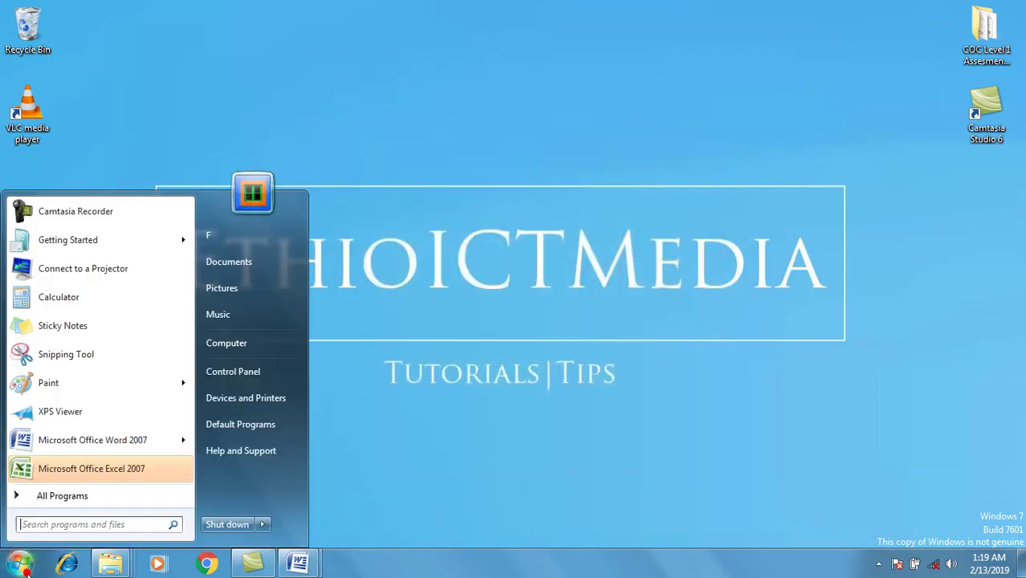
{"action": "left_click", "coordinate": [102, 497]}
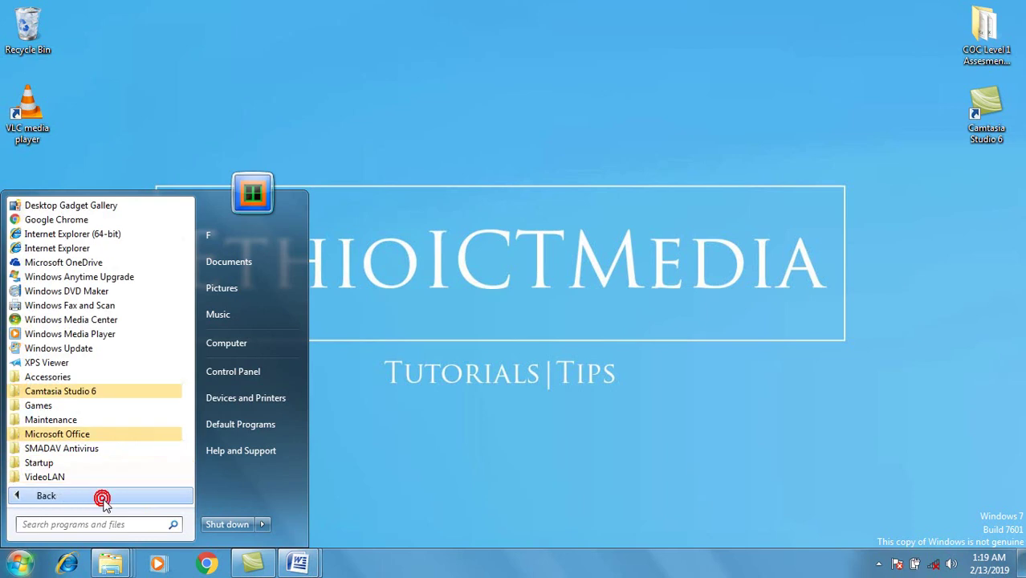
{"action": "left_click", "coordinate": [135, 441]}
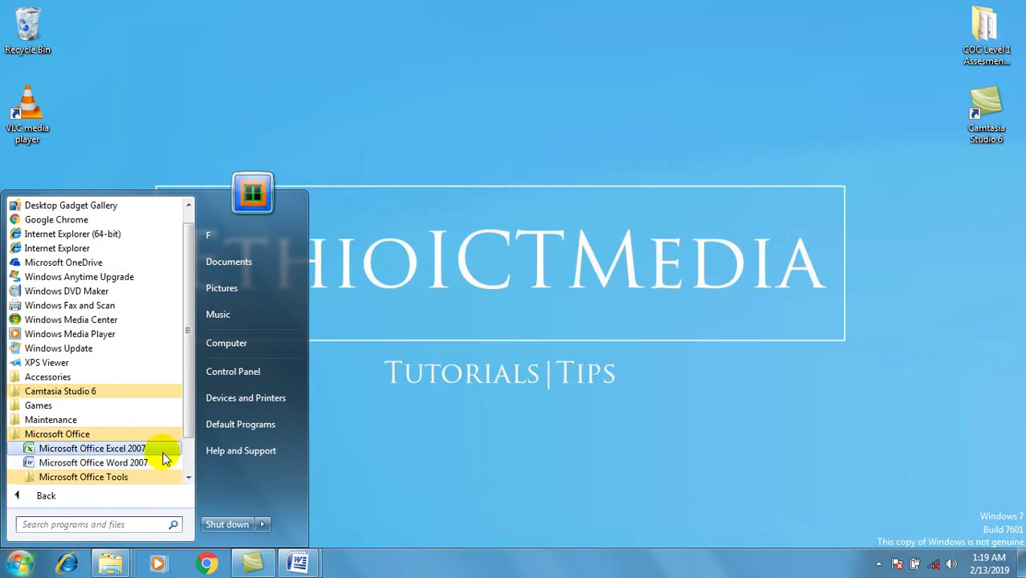
{"action": "left_click", "coordinate": [401, 457]}
Review Task 2's system requirements instruction and table in the Level 1 Assessment document, and switch to Document1 in Word.
{"action": "mouse_move", "coordinate": [298, 562]}
{"action": "left_click", "coordinate": [245, 508]}
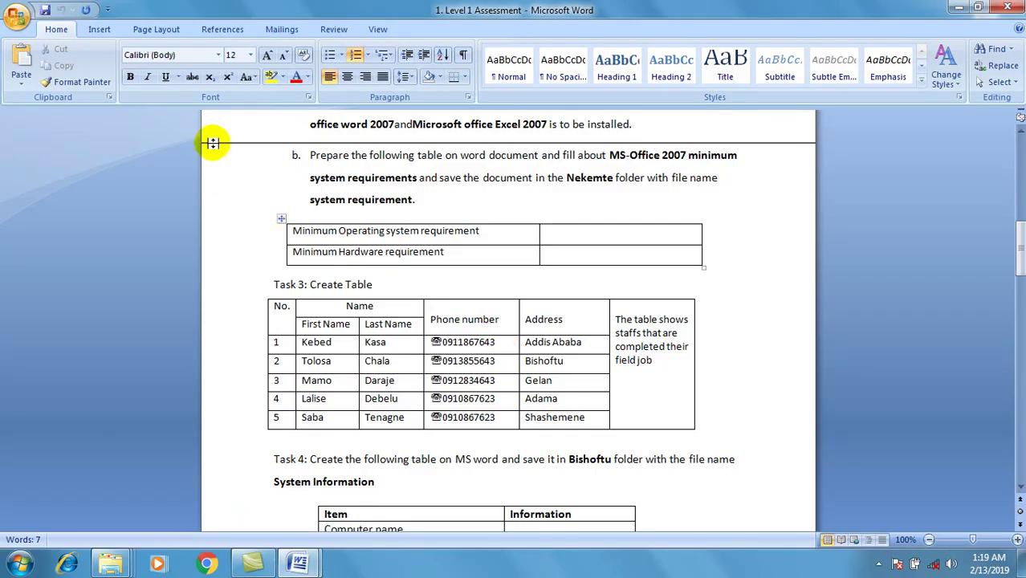
{"action": "left_click_drag", "start_coordinate": [221, 160], "coordinate": [208, 245]}
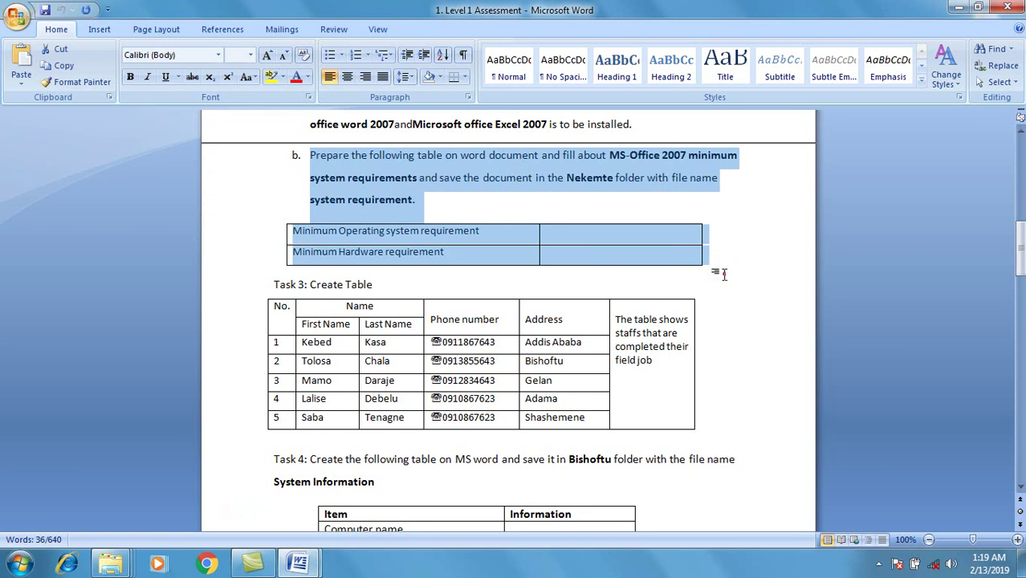
{"action": "left_click", "coordinate": [717, 271]}
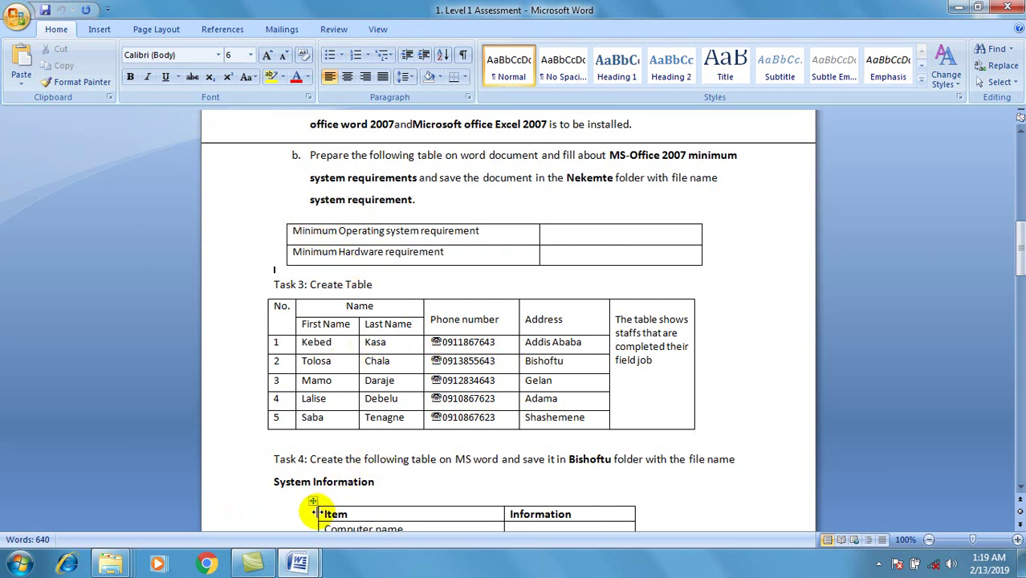
{"action": "left_click", "coordinate": [580, 230]}
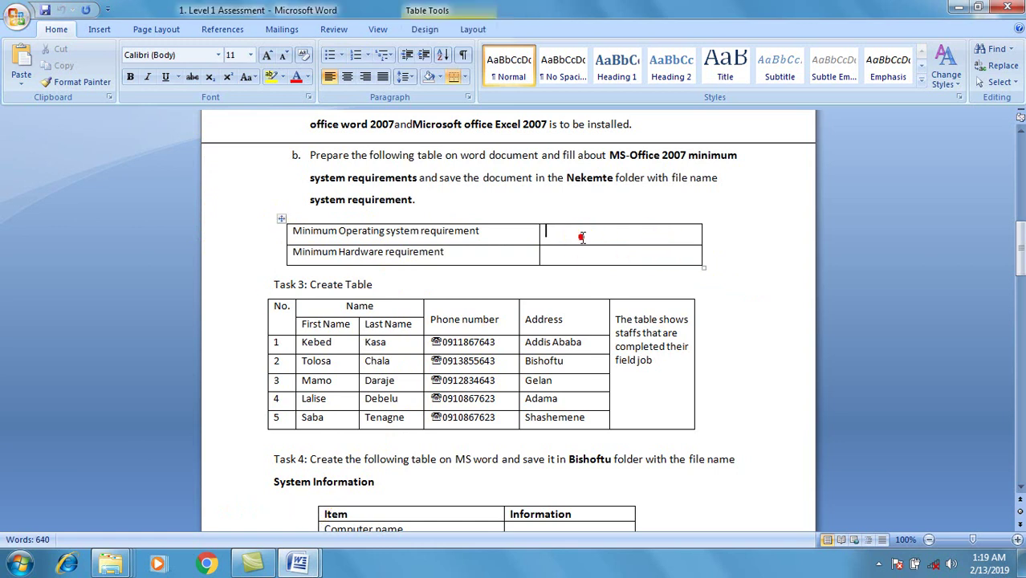
{"action": "mouse_move", "coordinate": [298, 562]}
{"action": "left_click", "coordinate": [360, 488]}
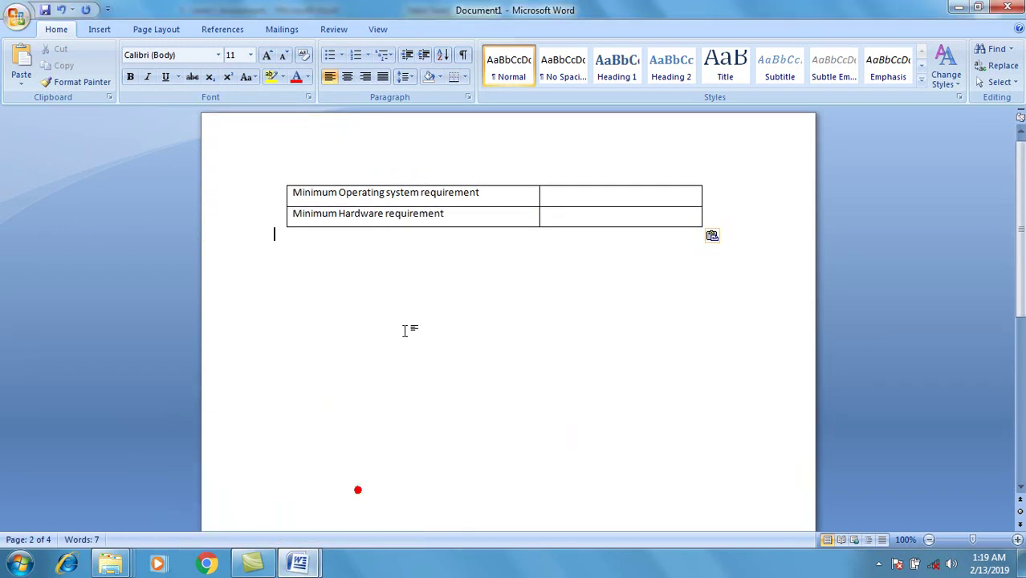
Switch to the Office 2007 folder on the removable disk and open the README HTML document.
{"action": "mouse_move", "coordinate": [128, 563]}
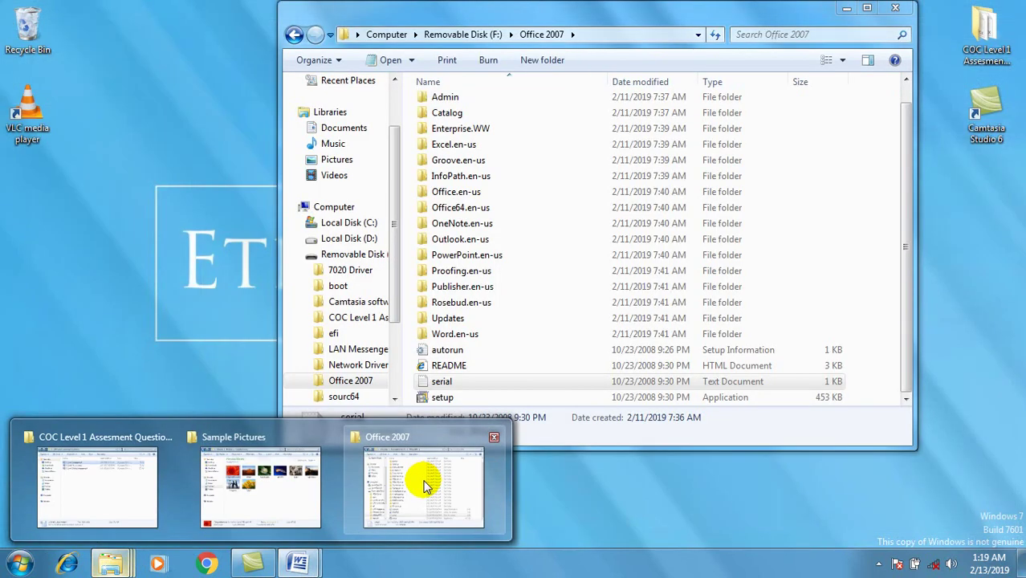
{"action": "left_click", "coordinate": [426, 485]}
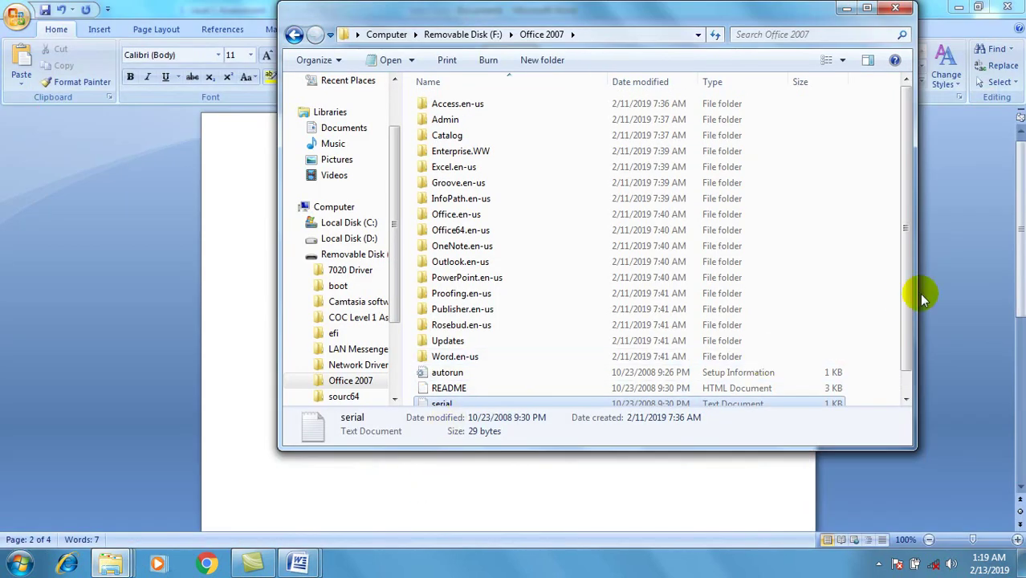
{"action": "scroll", "coordinate": [903, 322], "scroll_direction": "down", "scroll_amount": 1}
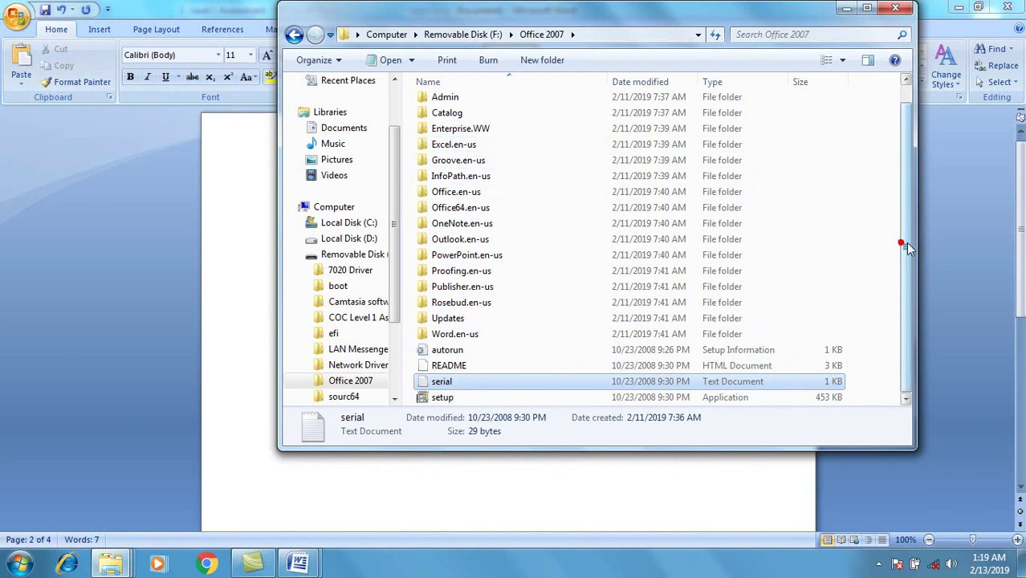
{"action": "scroll", "coordinate": [906, 240], "scroll_direction": "up", "scroll_amount": 1}
{"action": "scroll", "coordinate": [906, 239], "scroll_direction": "up", "scroll_amount": 1}
{"action": "left_click", "coordinate": [675, 382]}
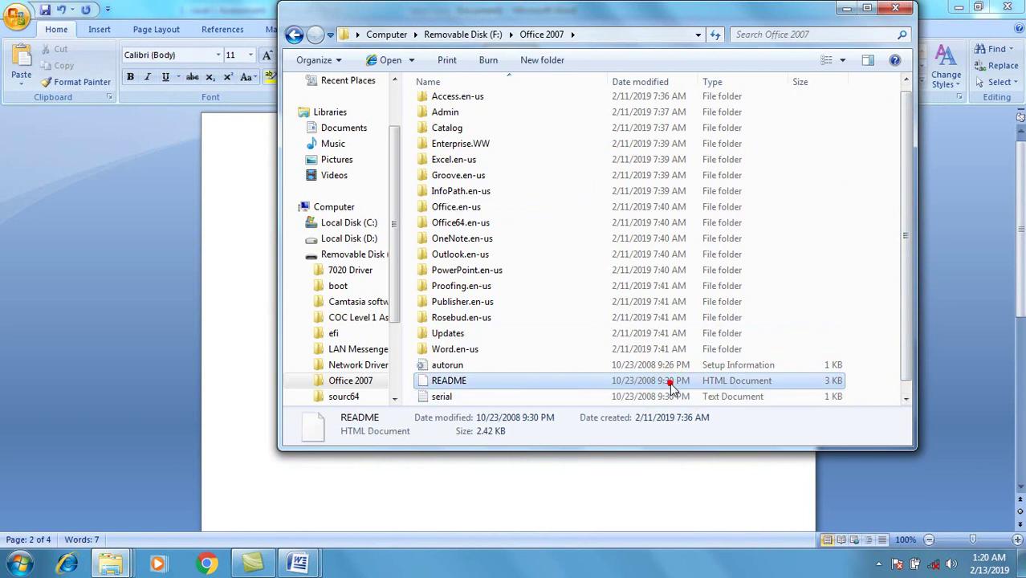
{"action": "double_click", "coordinate": [675, 382]}
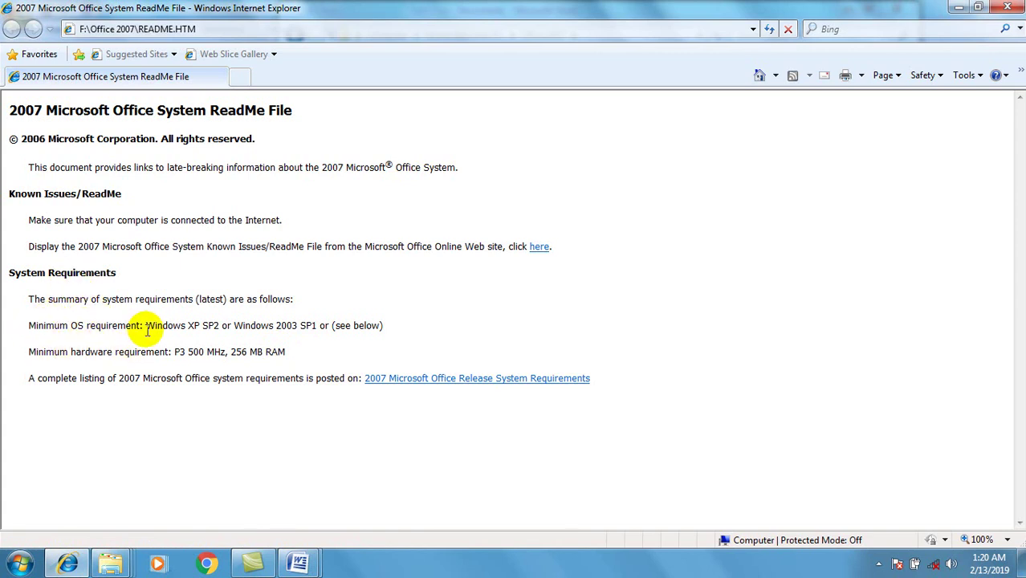
Copy "Windows XP SP2 or Windows 2003 SP1" from the README into Document1's empty Minimum Operating system requirement cell.
{"action": "left_click_drag", "start_coordinate": [149, 326], "coordinate": [311, 325]}
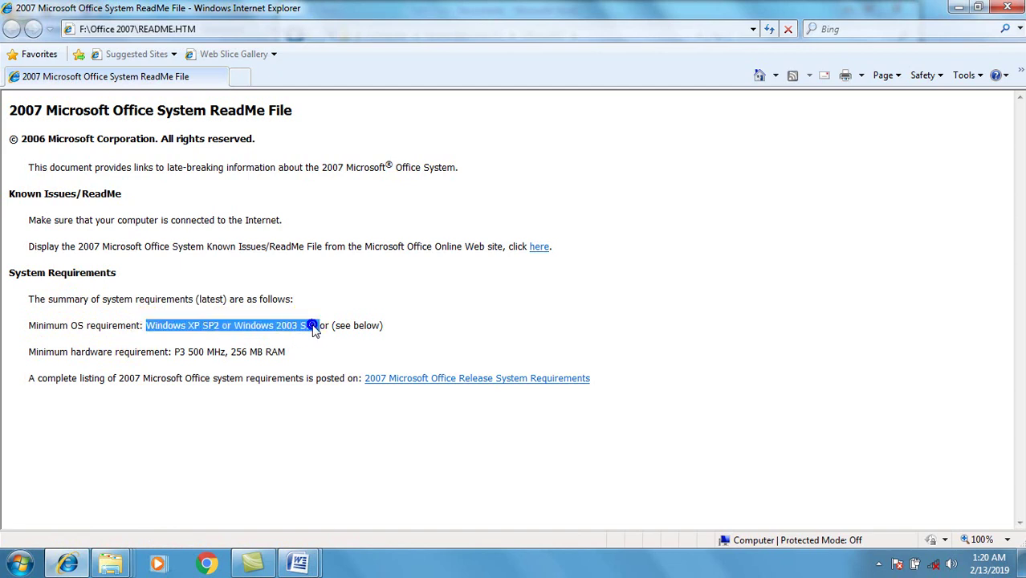
{"action": "right_click", "coordinate": [313, 328]}
{"action": "left_click", "coordinate": [346, 355]}
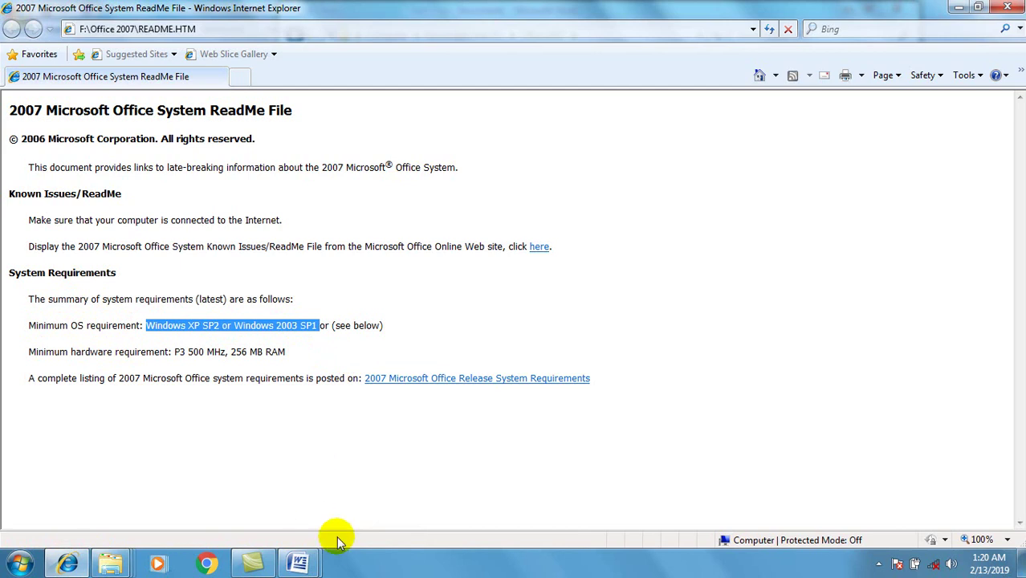
{"action": "left_click", "coordinate": [313, 558]}
{"action": "left_click", "coordinate": [356, 522]}
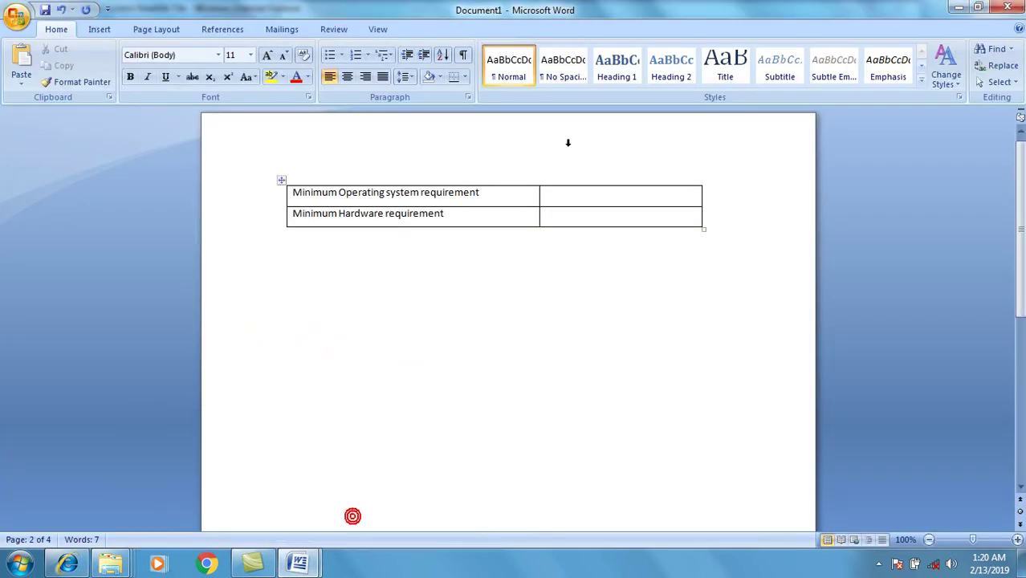
{"action": "right_click", "coordinate": [556, 195]}
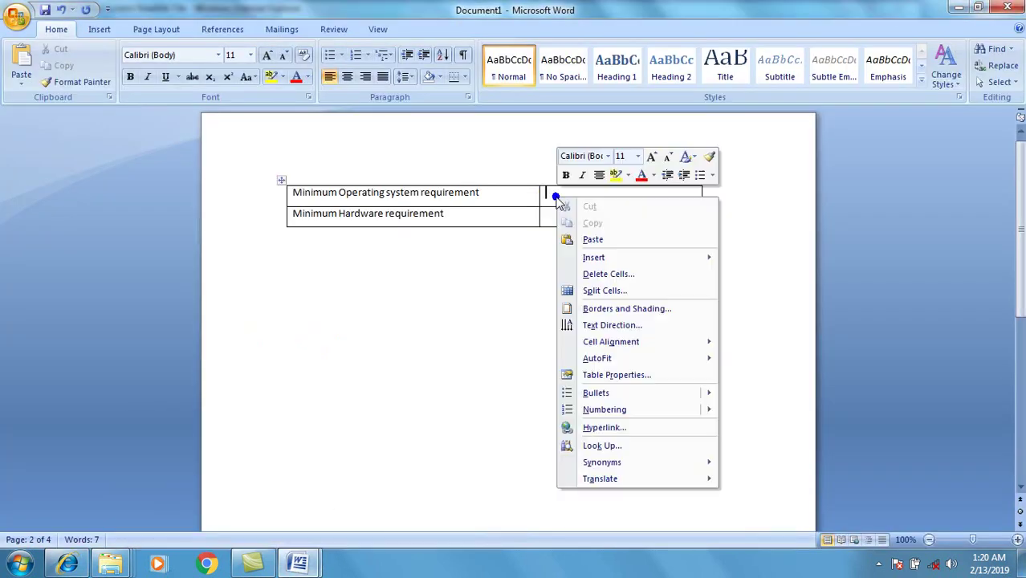
{"action": "left_click", "coordinate": [593, 239]}
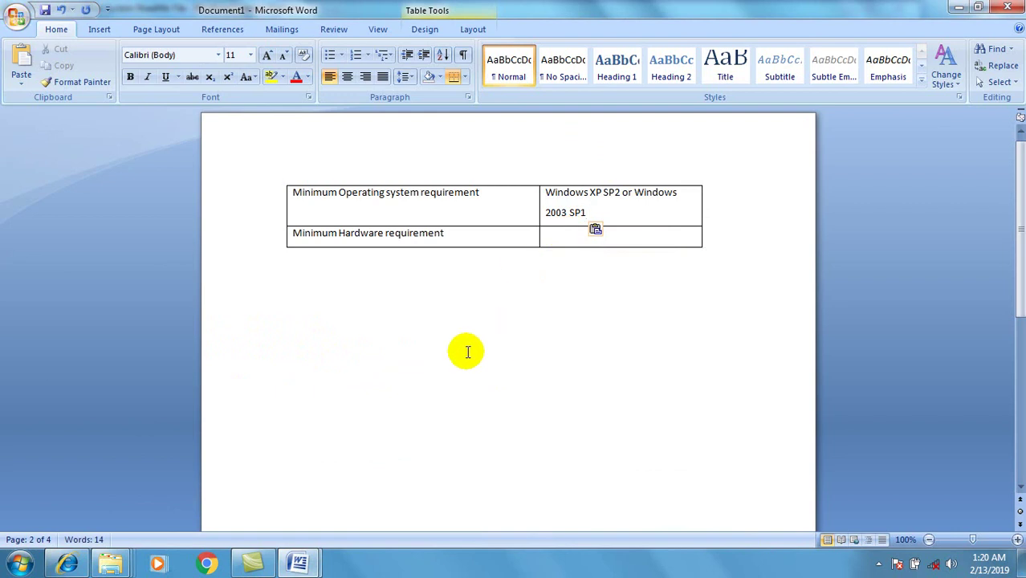
Recheck the Task 2 table instruction in the Level 1 Assessment document and return to Document1.
{"action": "left_click", "coordinate": [299, 562]}
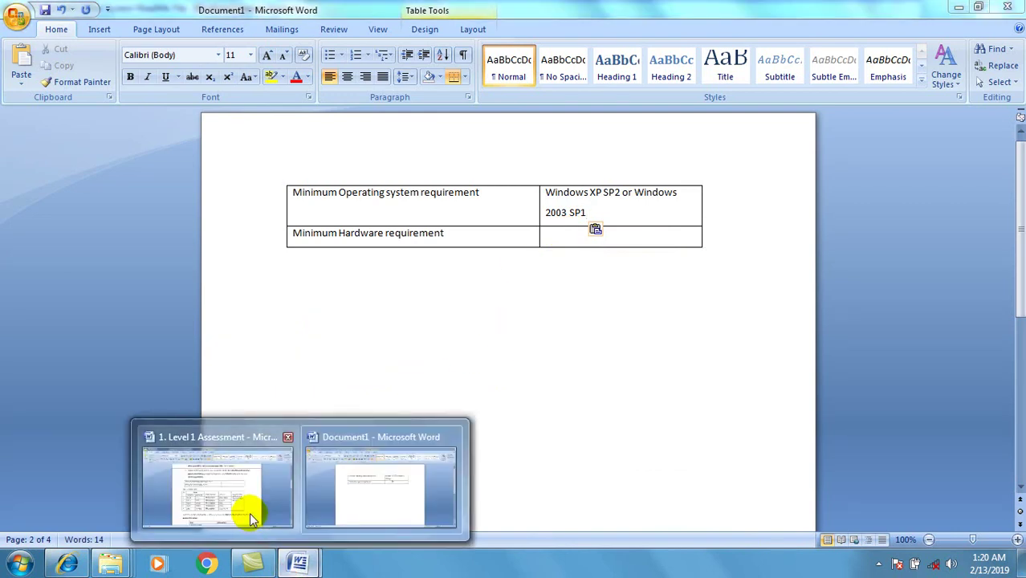
{"action": "left_click", "coordinate": [252, 518]}
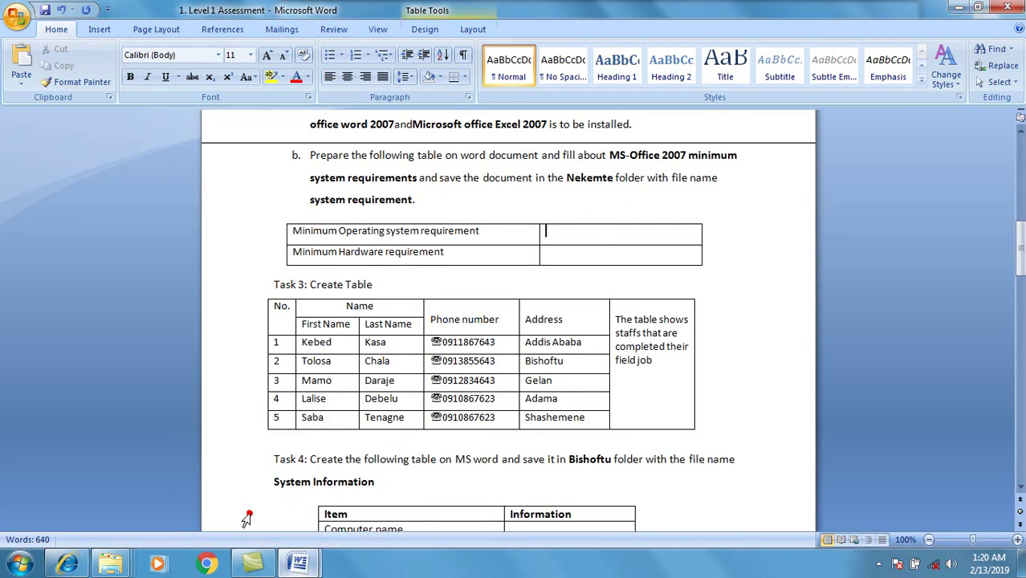
{"action": "left_click", "coordinate": [298, 564]}
{"action": "left_click", "coordinate": [383, 443]}
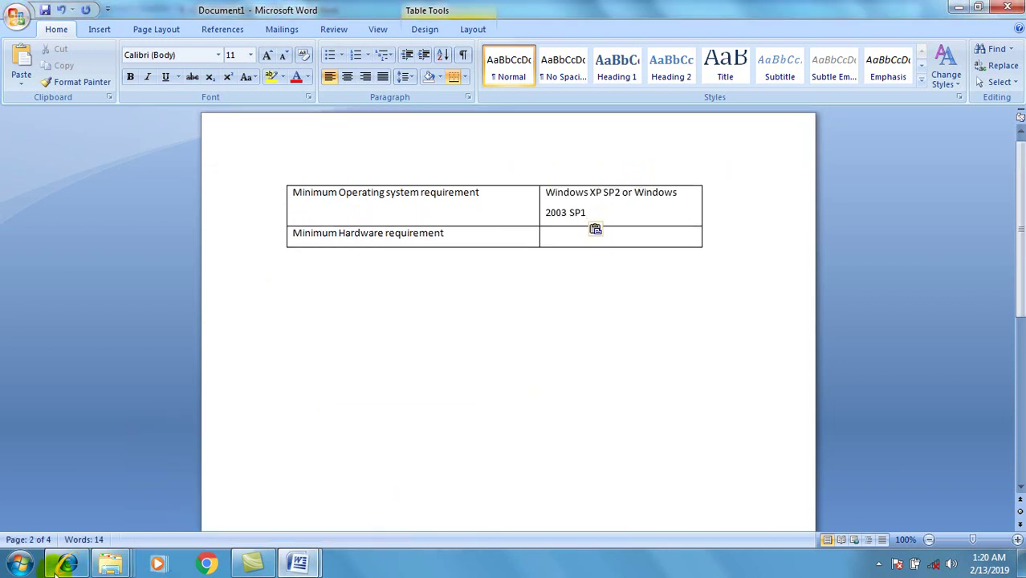
Copy "P3 500 MHz, 256 MB RAM" from the README into Document1's empty Minimum Hardware requirement cell.
{"action": "left_click", "coordinate": [66, 564]}
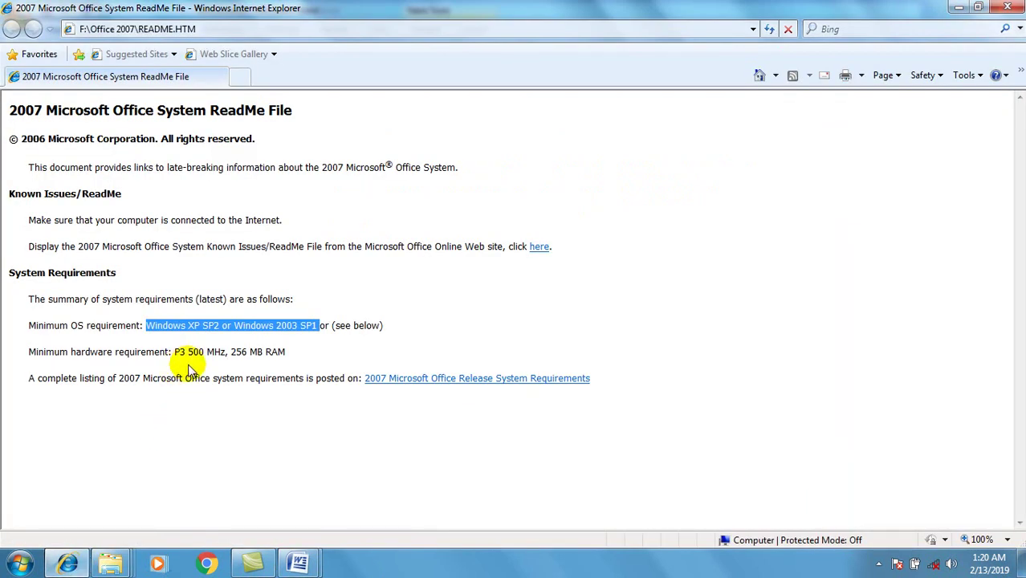
{"action": "left_click_drag", "start_coordinate": [175, 353], "coordinate": [285, 347]}
{"action": "right_click", "coordinate": [285, 352]}
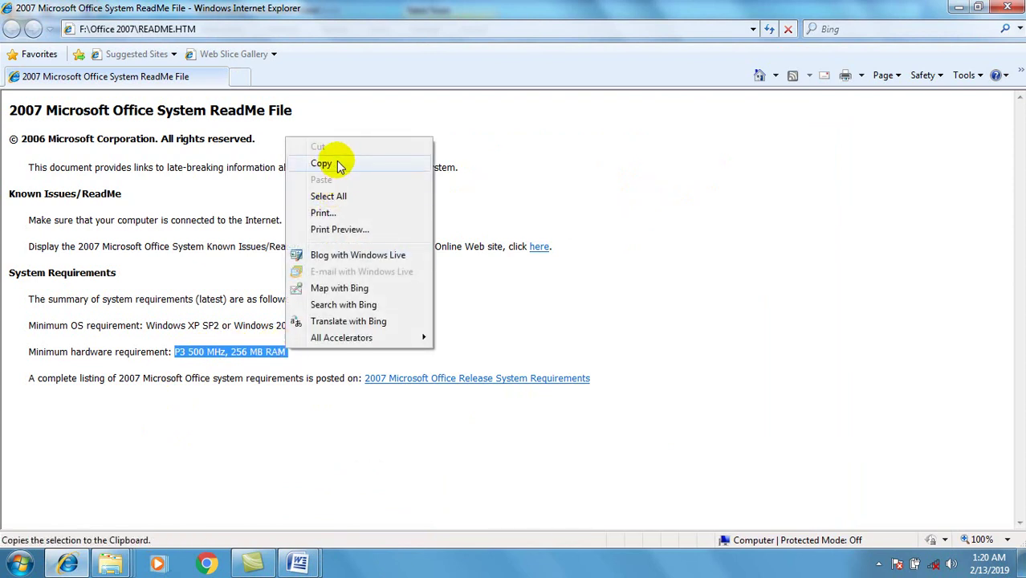
{"action": "left_click", "coordinate": [323, 163]}
{"action": "left_click", "coordinate": [298, 564]}
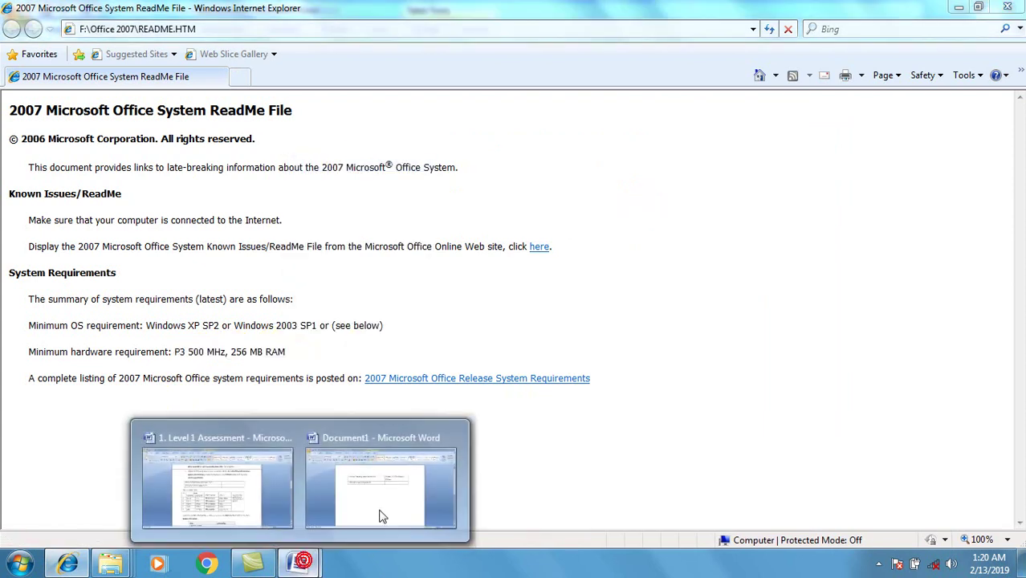
{"action": "left_click", "coordinate": [407, 504]}
{"action": "left_click", "coordinate": [645, 238]}
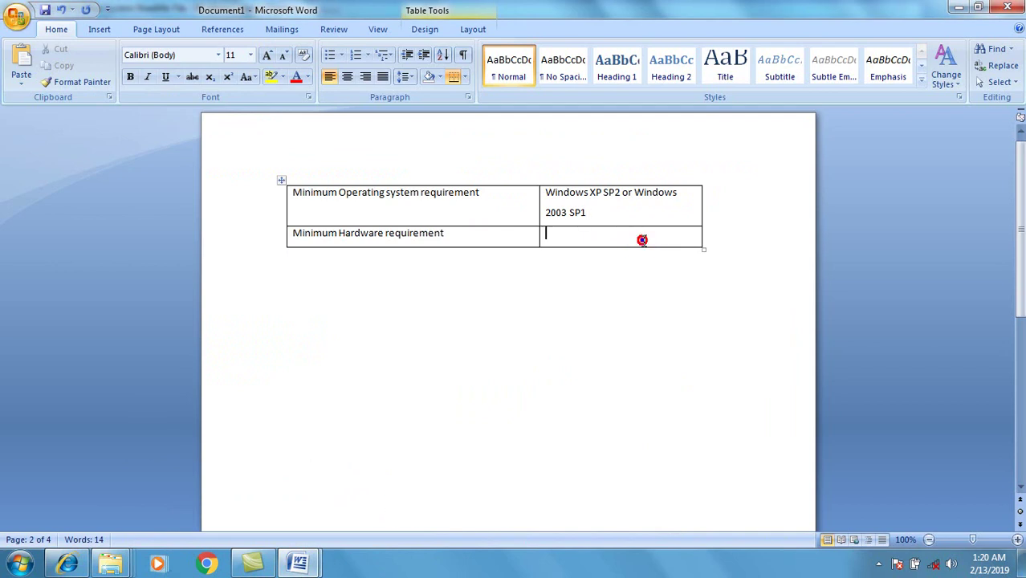
{"action": "right_click", "coordinate": [644, 239]}
{"action": "left_click", "coordinate": [678, 282]}
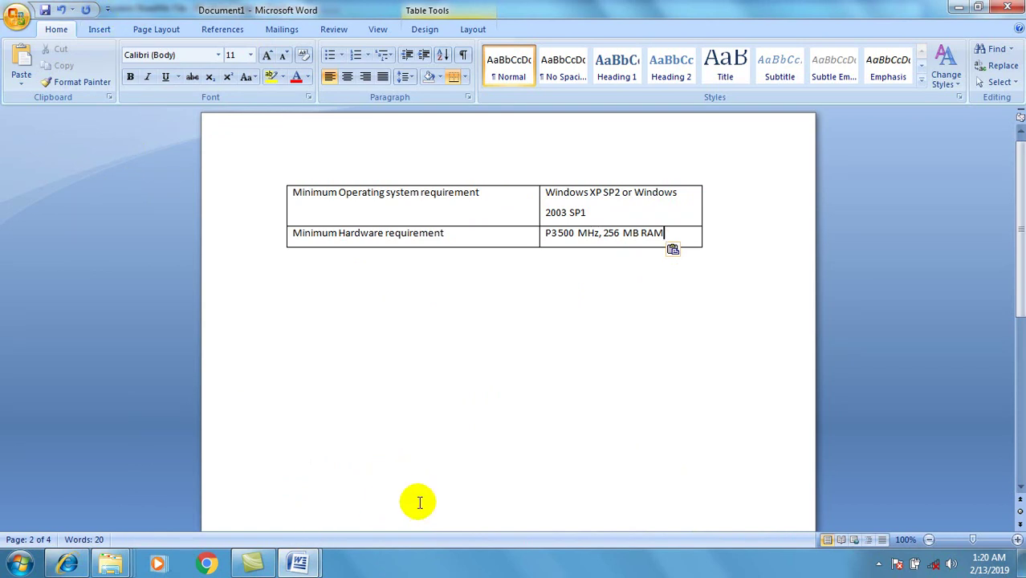
Return to the Level 1 Assessment document and copy Task 4's whole Item and Information table.
{"action": "left_click", "coordinate": [959, 8]}
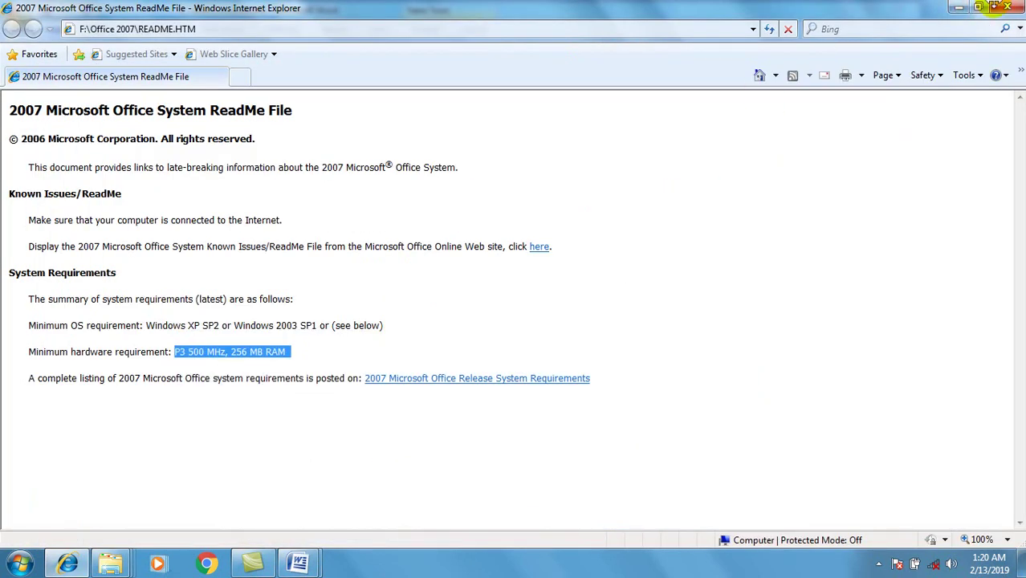
{"action": "left_click", "coordinate": [960, 9]}
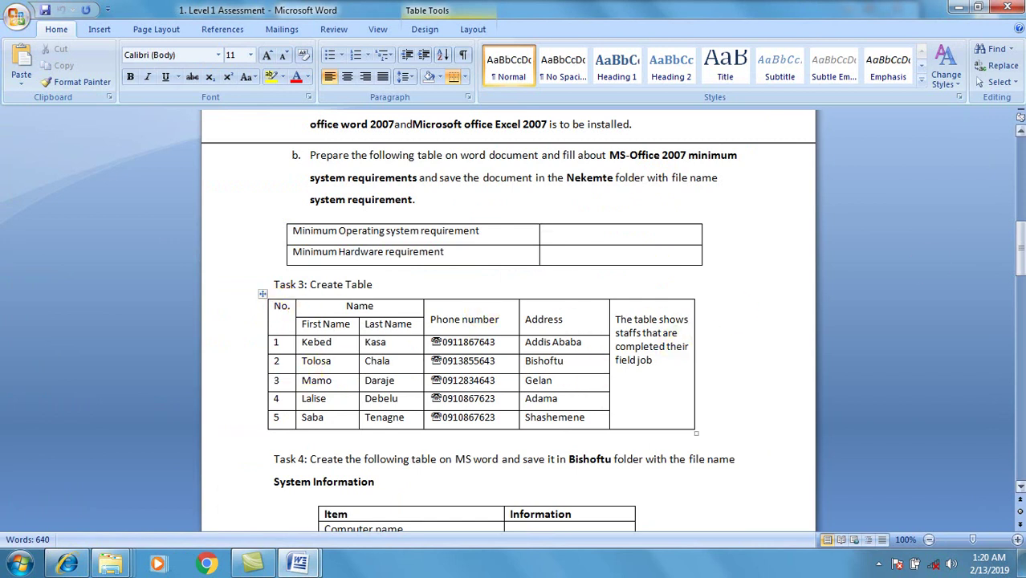
{"action": "left_click_drag", "start_coordinate": [1018, 290], "coordinate": [1020, 313]}
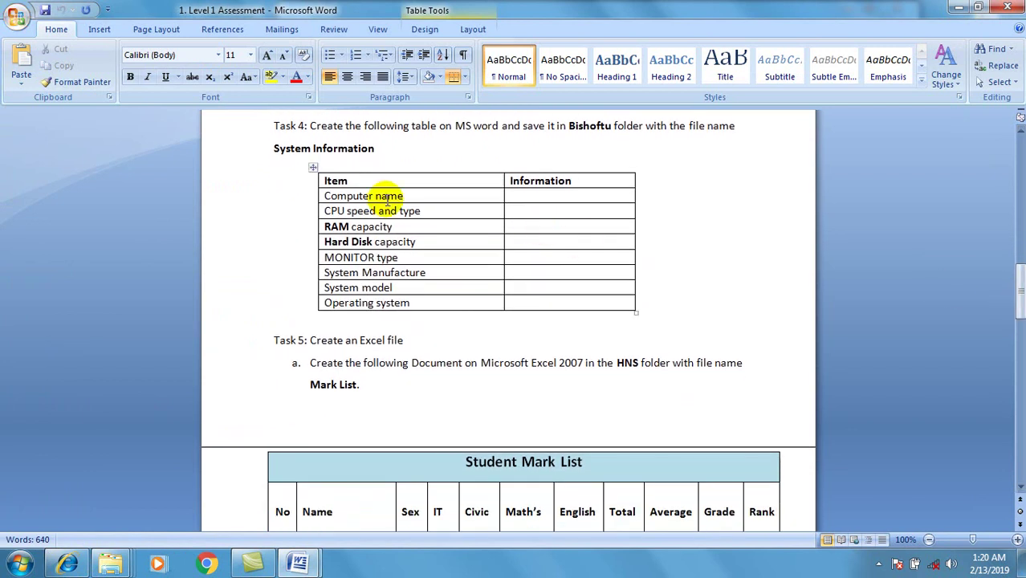
{"action": "left_click", "coordinate": [313, 167]}
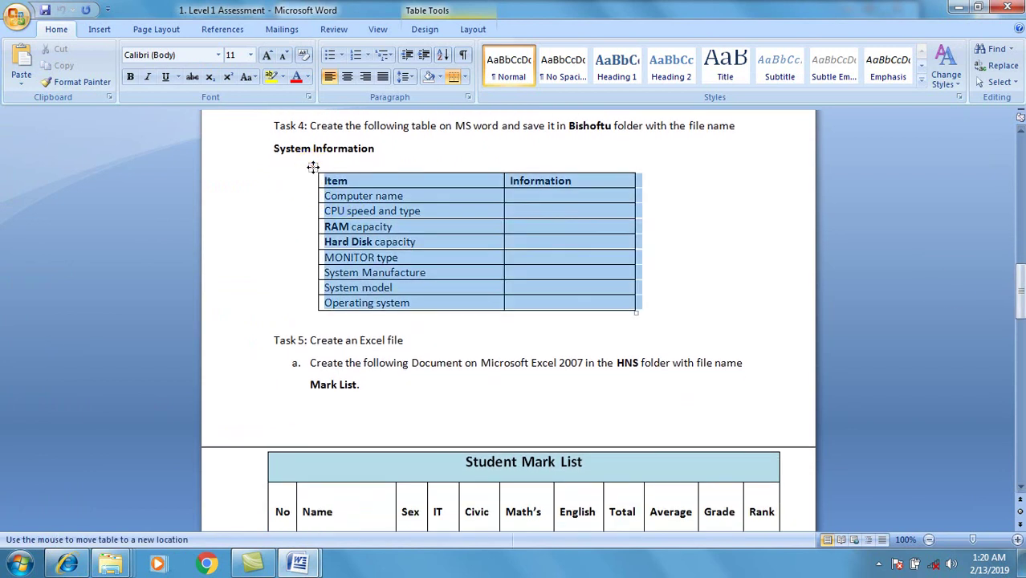
{"action": "right_click", "coordinate": [315, 168]}
{"action": "left_click", "coordinate": [350, 194]}
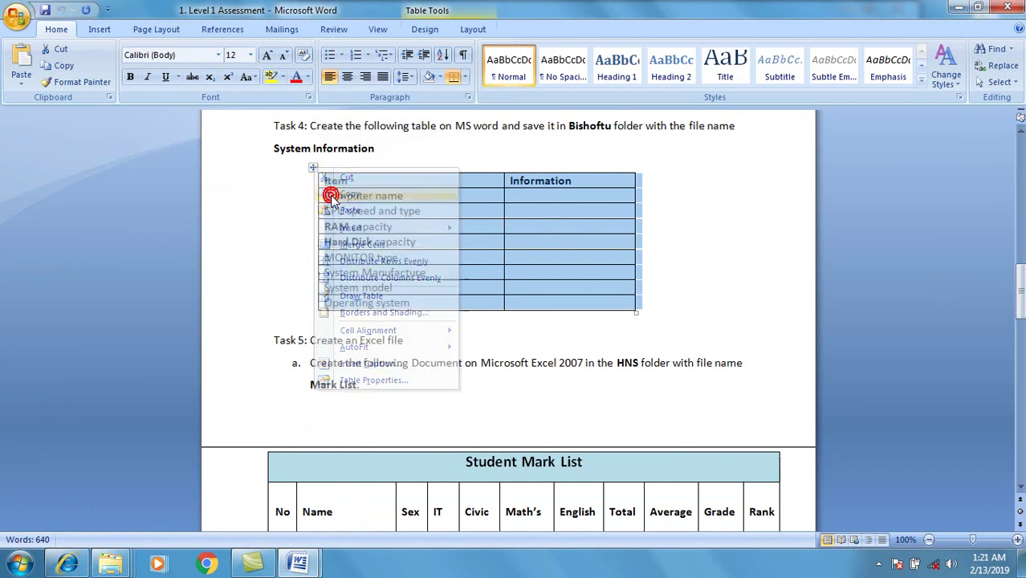
{"action": "left_click", "coordinate": [258, 233]}
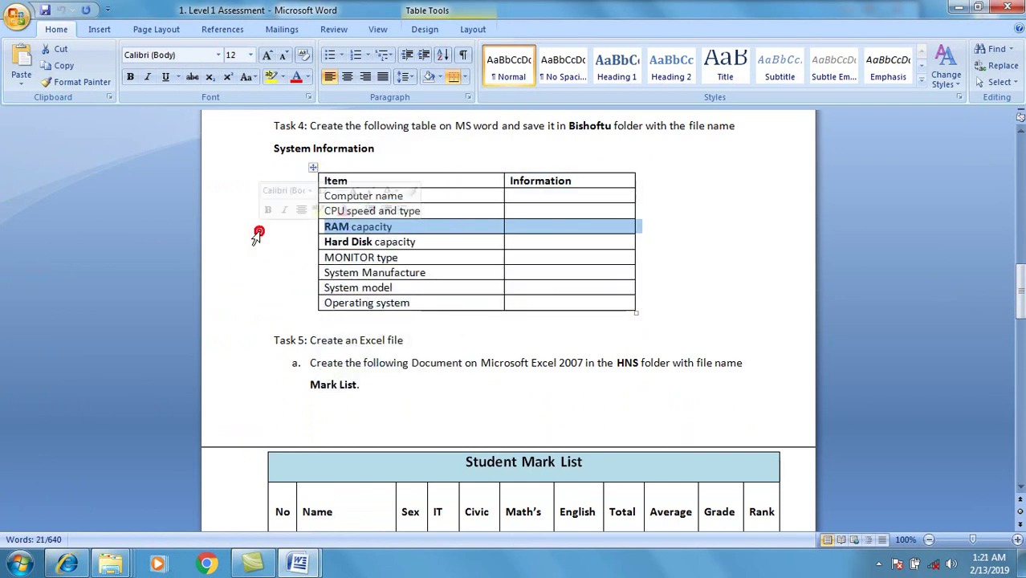
Create a new blank Word document and paste the copied Item and Information table into it.
{"action": "left_click", "coordinate": [16, 15]}
{"action": "left_click", "coordinate": [24, 47]}
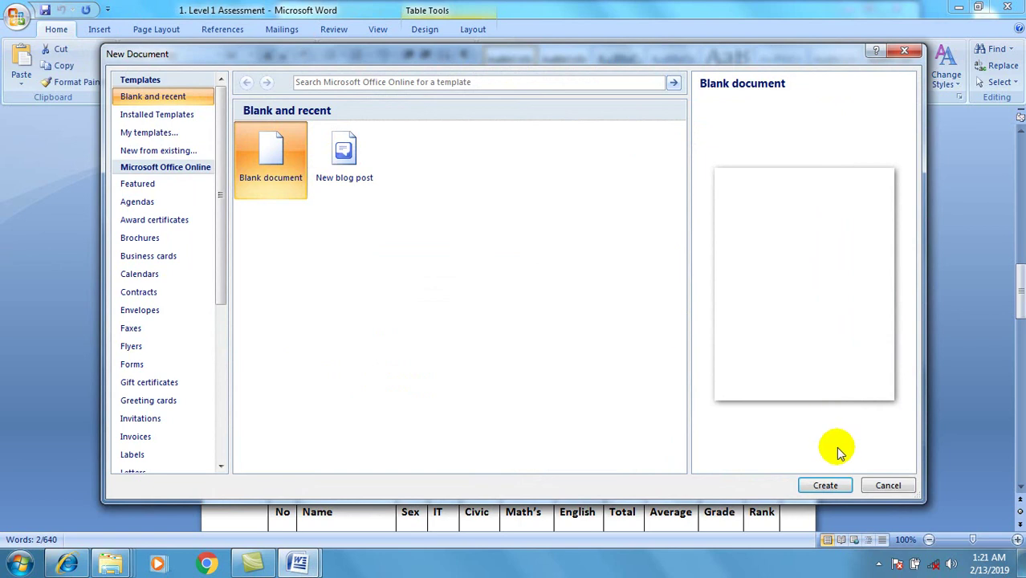
{"action": "left_click", "coordinate": [815, 487]}
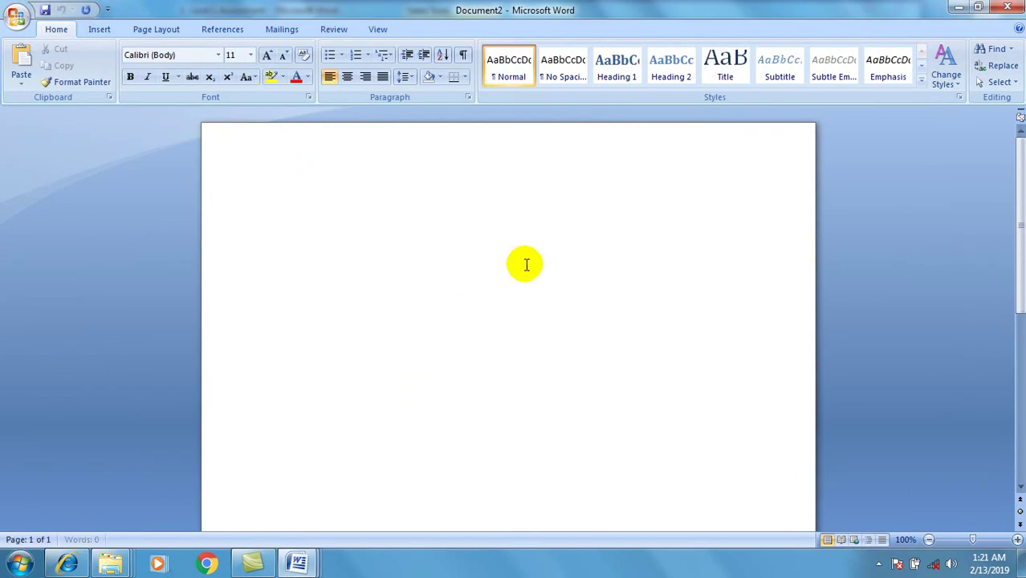
{"action": "key", "text": "ctrl+v"}
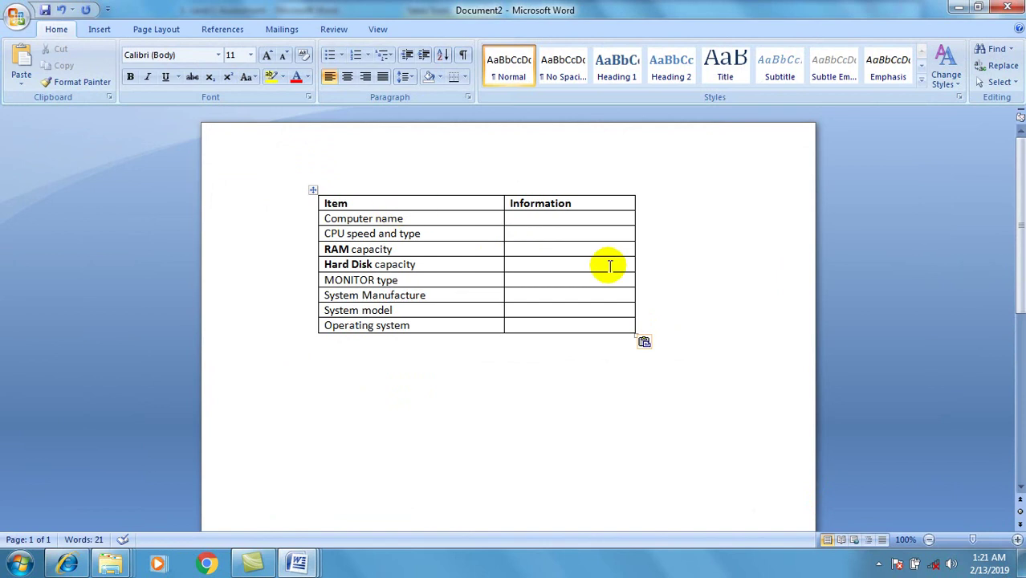
{"action": "left_click", "coordinate": [557, 232]}
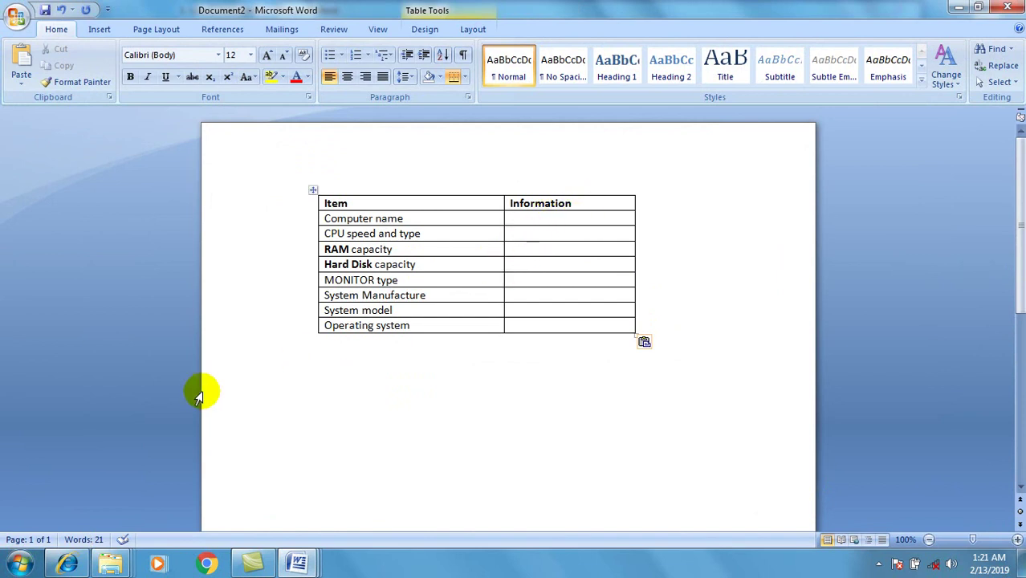
Search for and run msinfo32 to view the System Summary, and close System Information.
{"action": "left_click", "coordinate": [19, 562]}
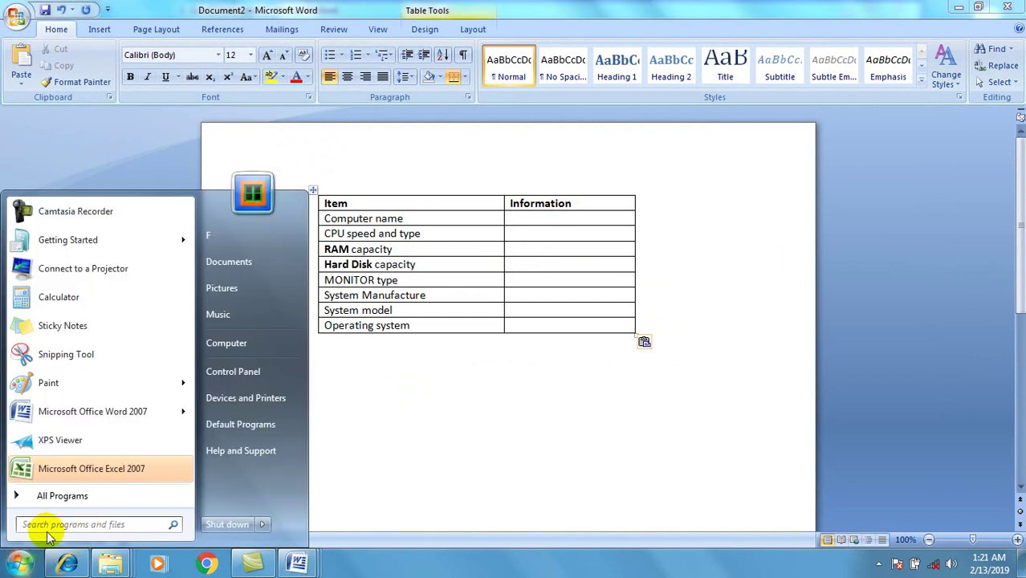
{"action": "left_click", "coordinate": [52, 526]}
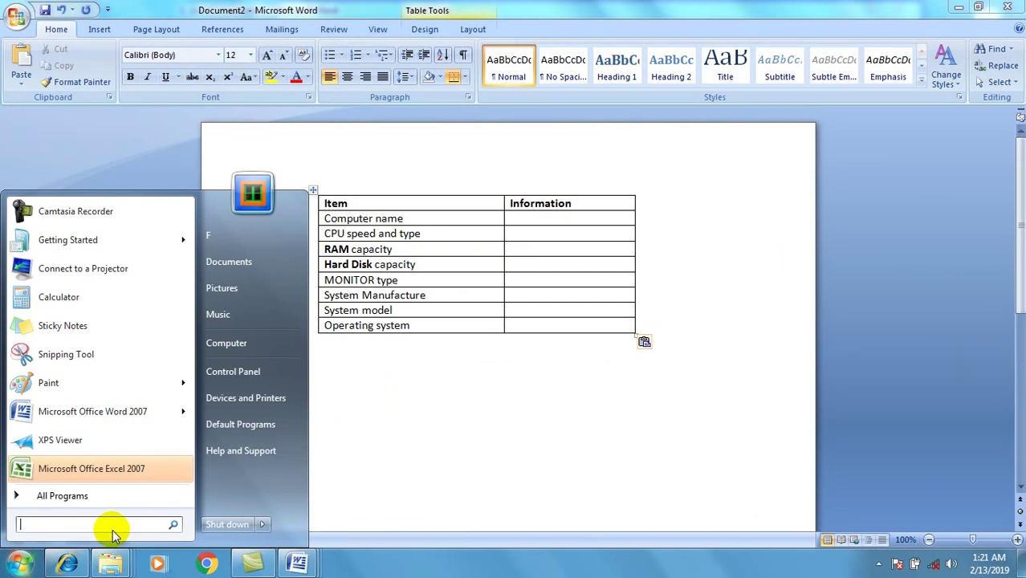
{"action": "type", "text": "msinf"}
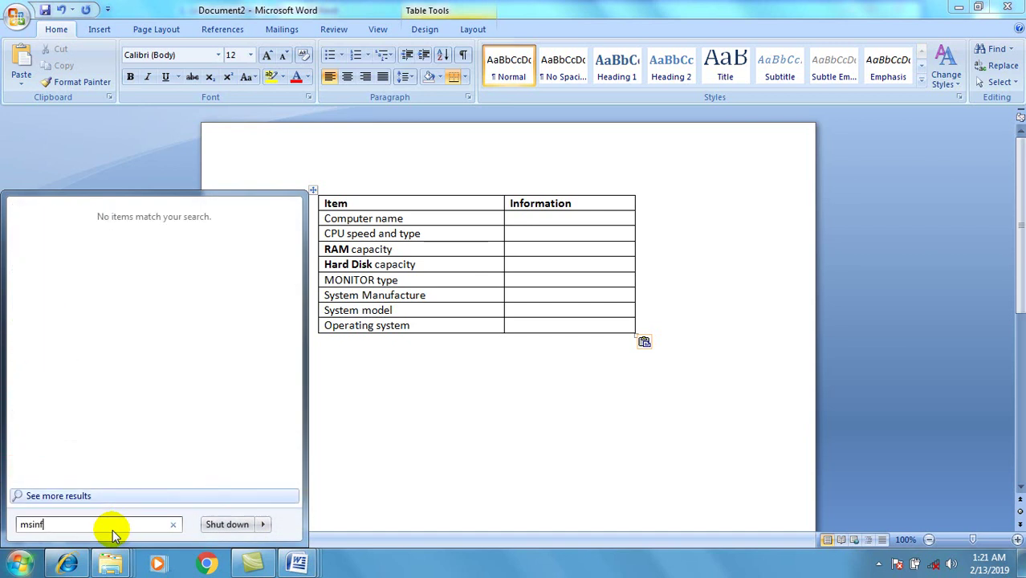
{"action": "type", "text": "o32"}
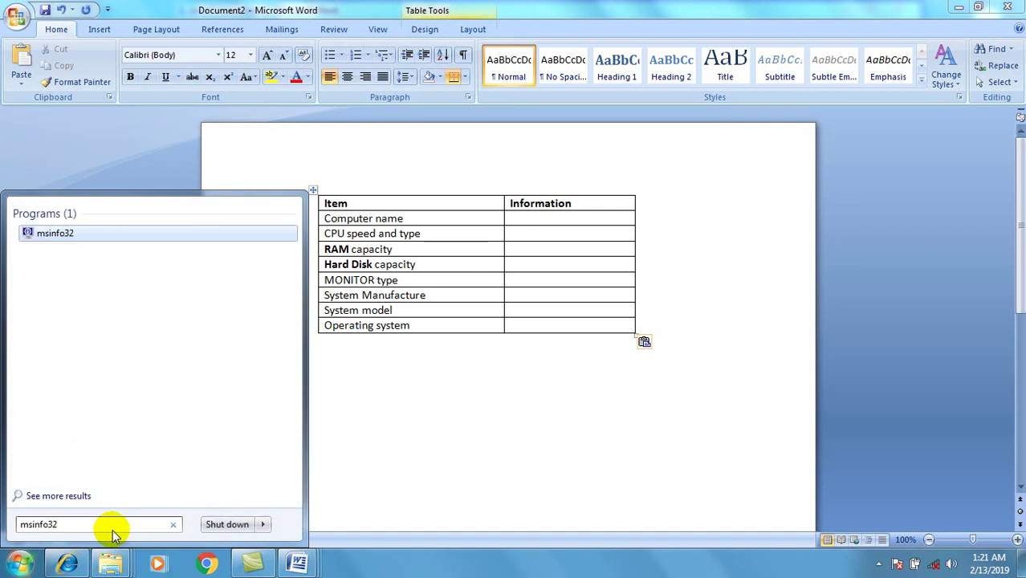
{"action": "left_click", "coordinate": [61, 235]}
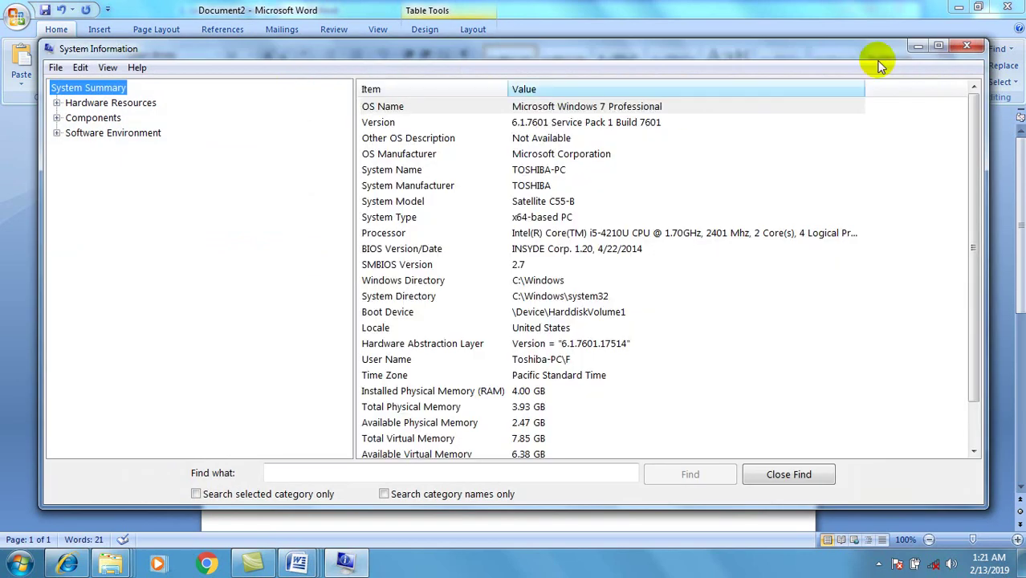
{"action": "left_click", "coordinate": [967, 45]}
Open System Information from the System Tools accessories, review the System Summary, and close it.
{"action": "left_click", "coordinate": [4, 563]}
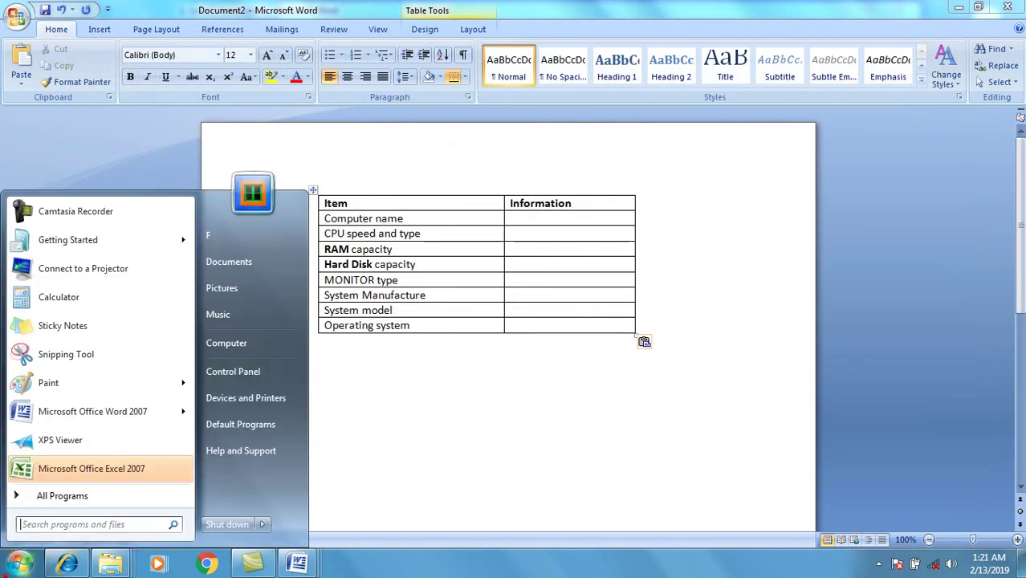
{"action": "left_click", "coordinate": [84, 496]}
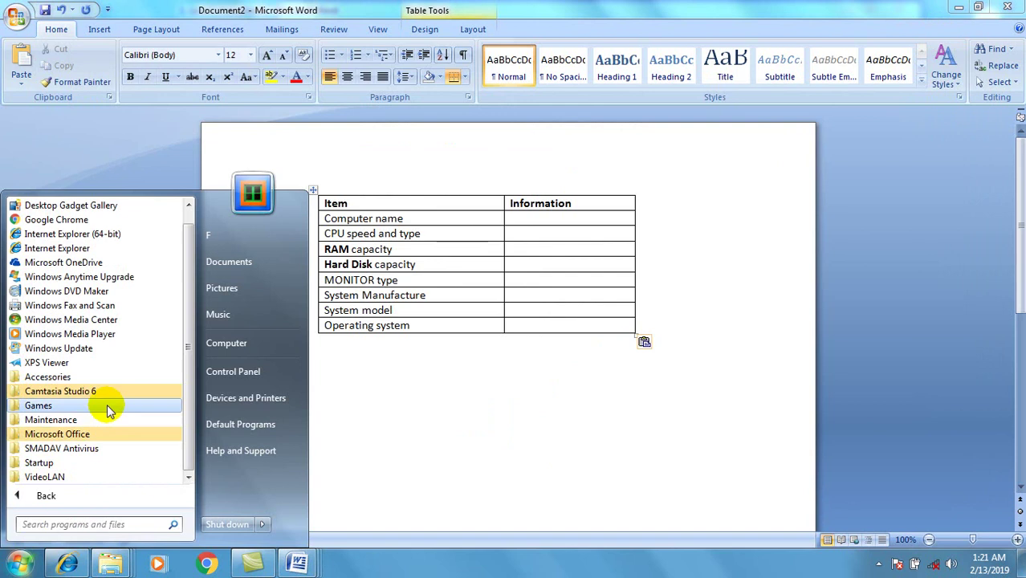
{"action": "left_click", "coordinate": [103, 377]}
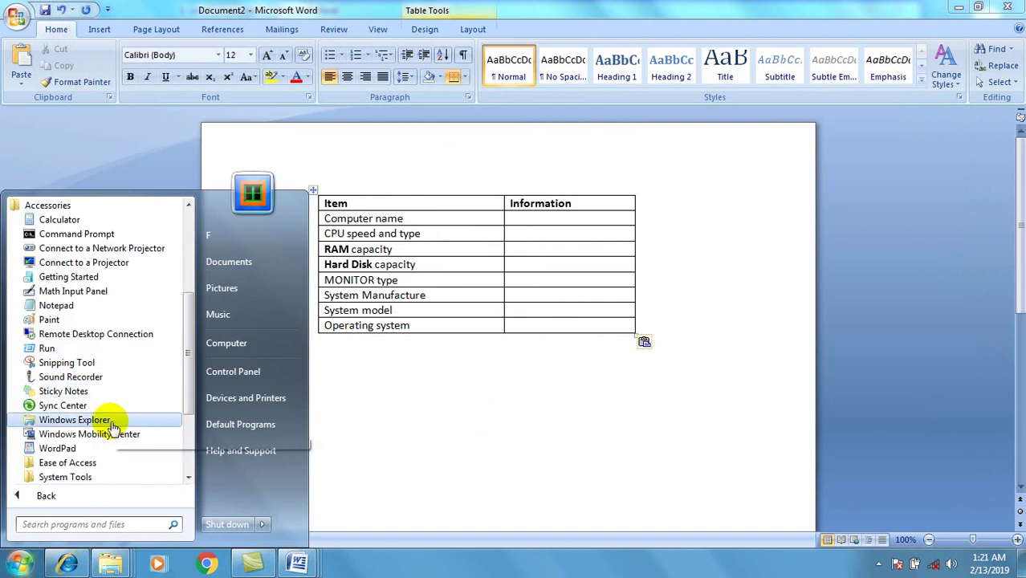
{"action": "left_click", "coordinate": [87, 475]}
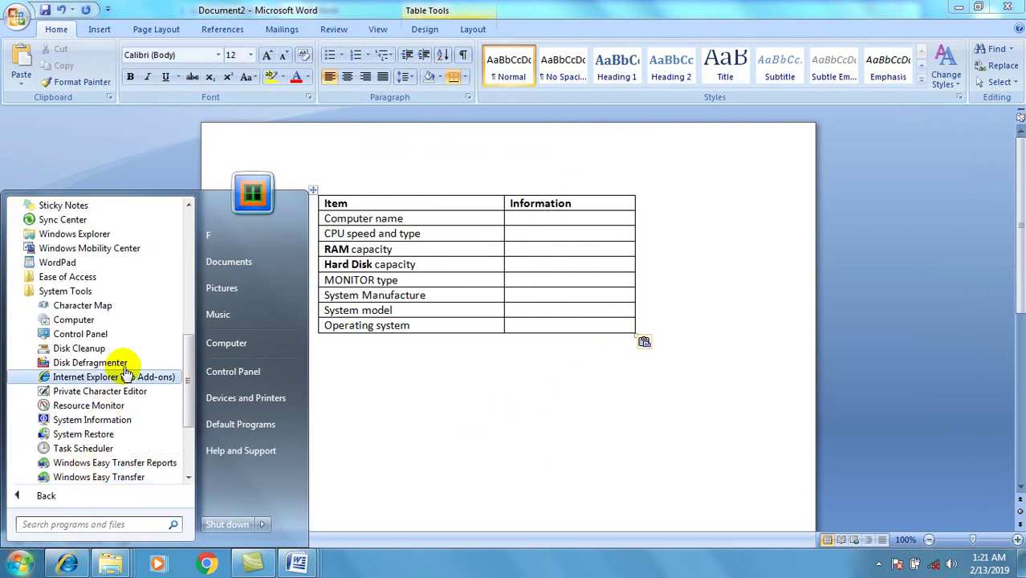
{"action": "left_click", "coordinate": [110, 420]}
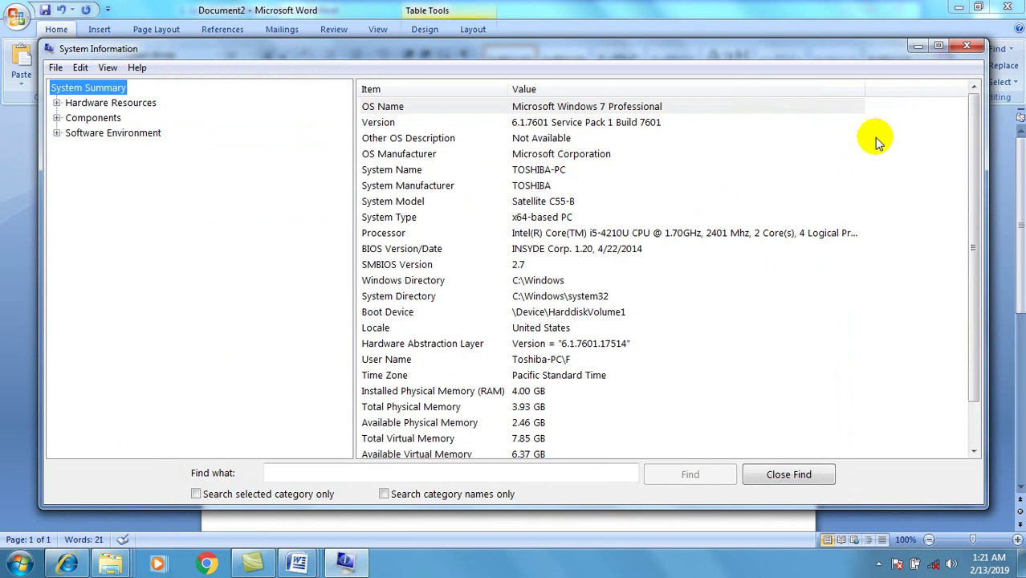
{"action": "left_click", "coordinate": [967, 45]}
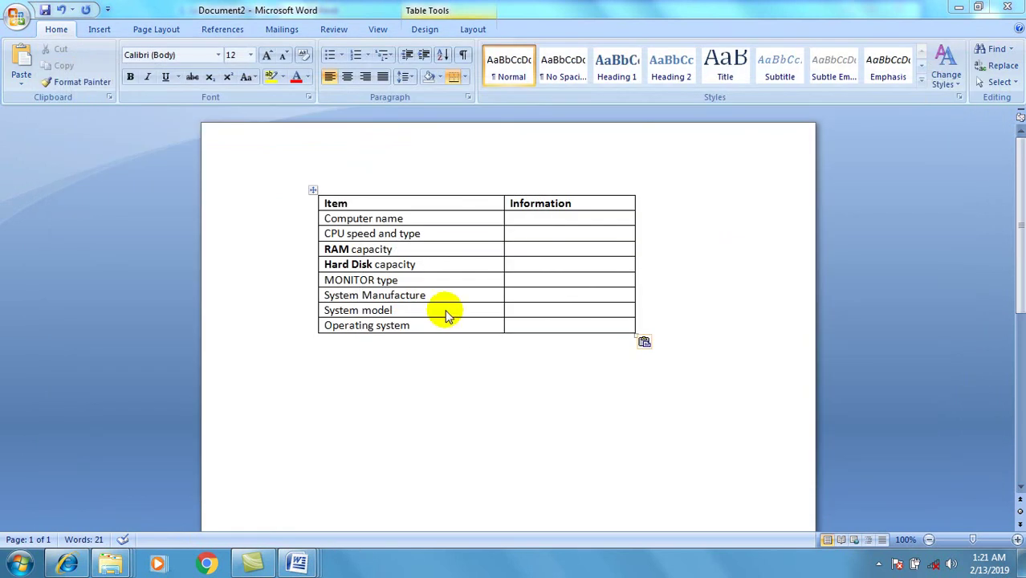
Look up the Hard Disk capacity for the table in Computer Management's Disk Management, and close Computer Management.
{"action": "left_click", "coordinate": [548, 219]}
{"action": "left_click", "coordinate": [537, 236]}
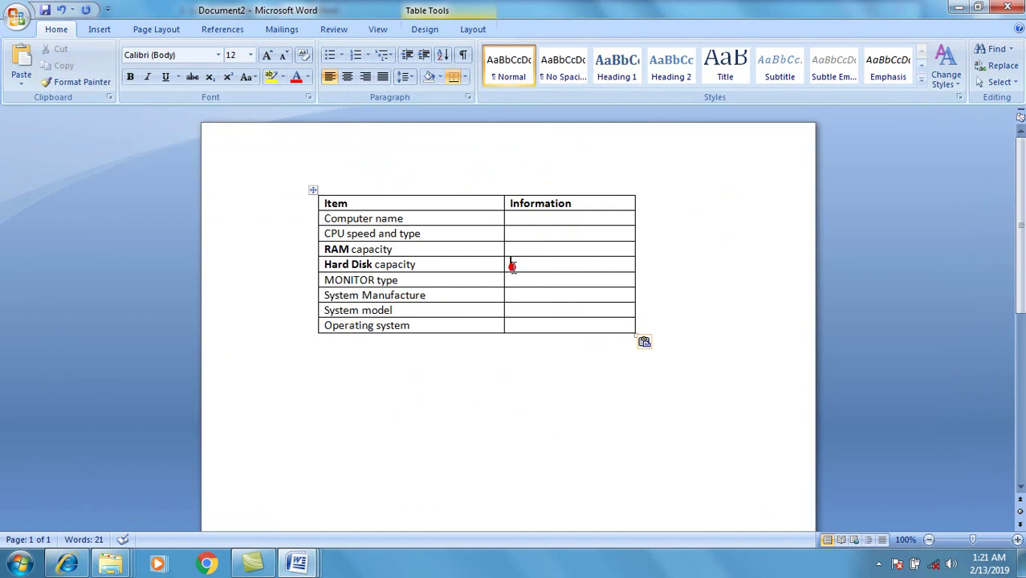
{"action": "left_click", "coordinate": [418, 265]}
{"action": "left_click_drag", "start_coordinate": [418, 265], "coordinate": [315, 266]}
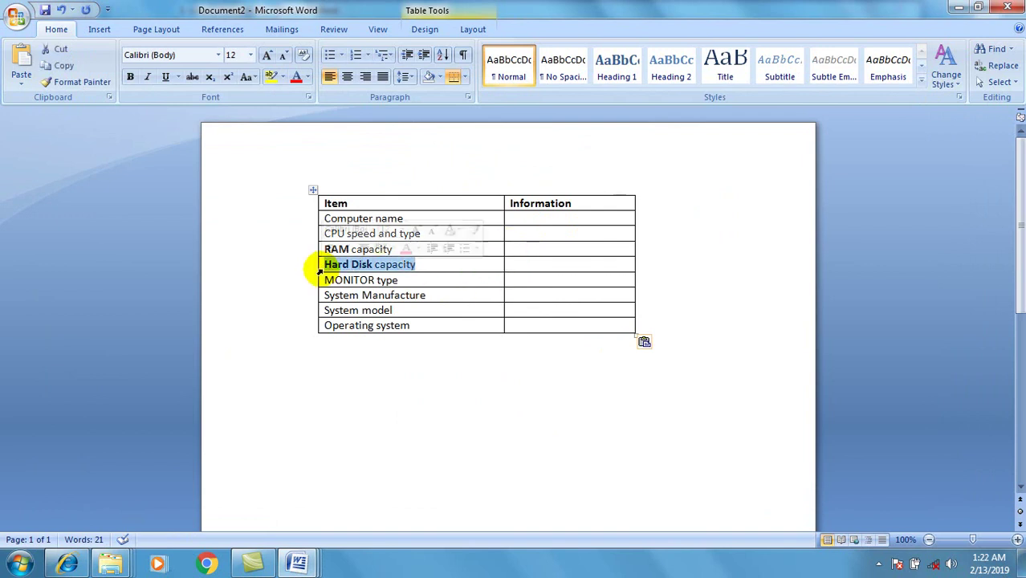
{"action": "left_click", "coordinate": [537, 268]}
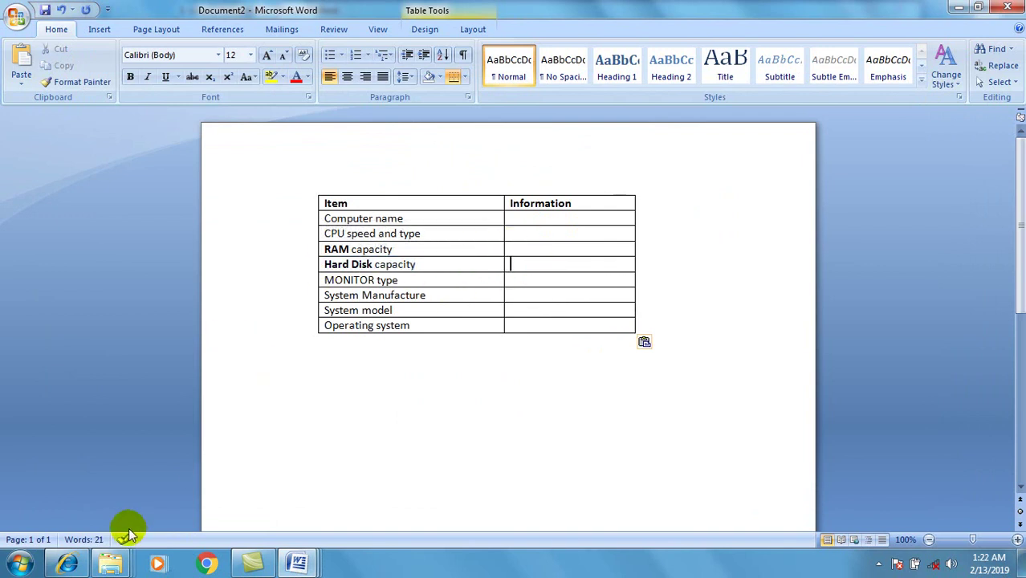
{"action": "left_click", "coordinate": [21, 565]}
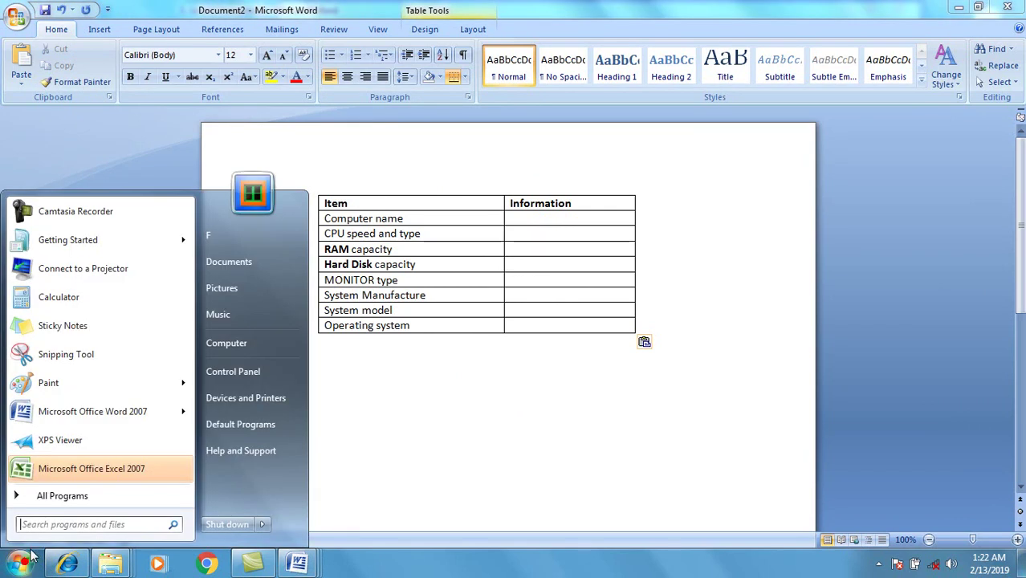
{"action": "right_click", "coordinate": [238, 358]}
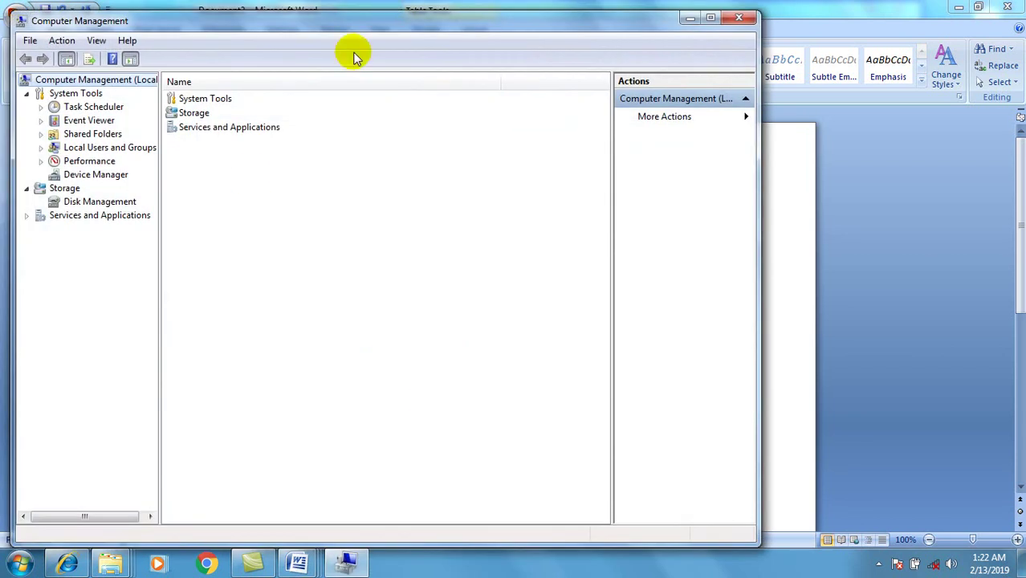
{"action": "left_click", "coordinate": [100, 201]}
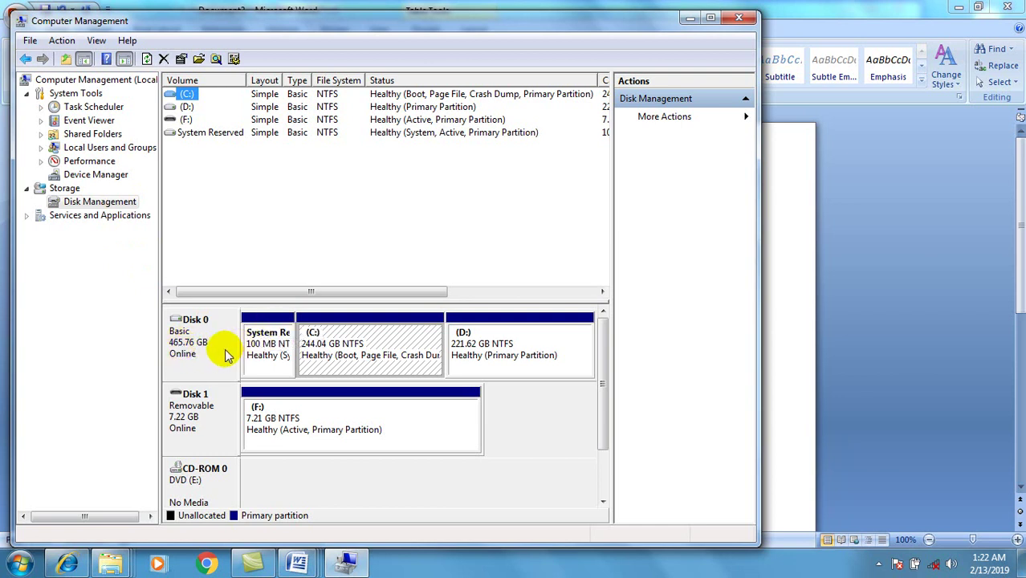
{"action": "left_click", "coordinate": [741, 21]}
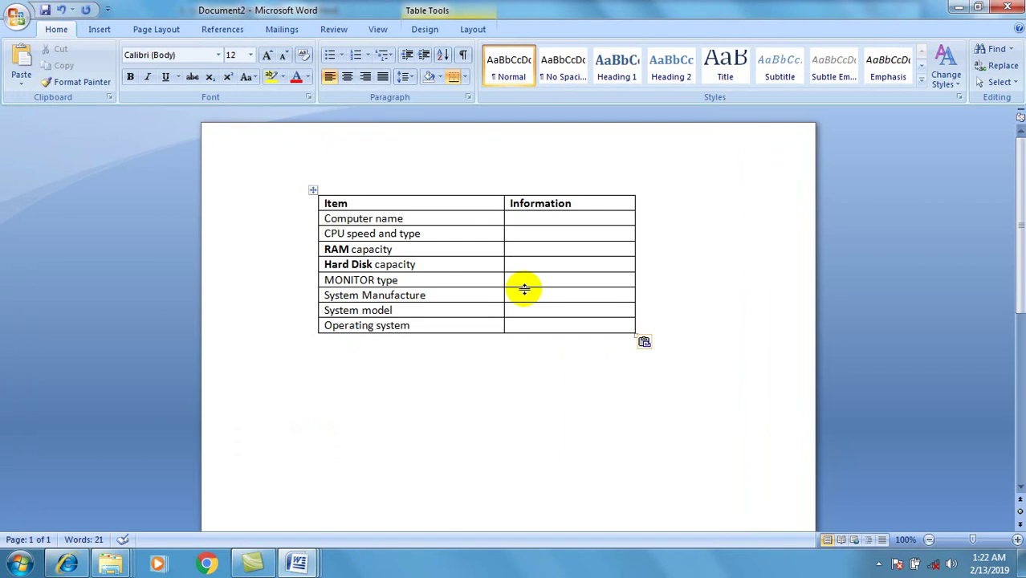
{"action": "left_click", "coordinate": [526, 325]}
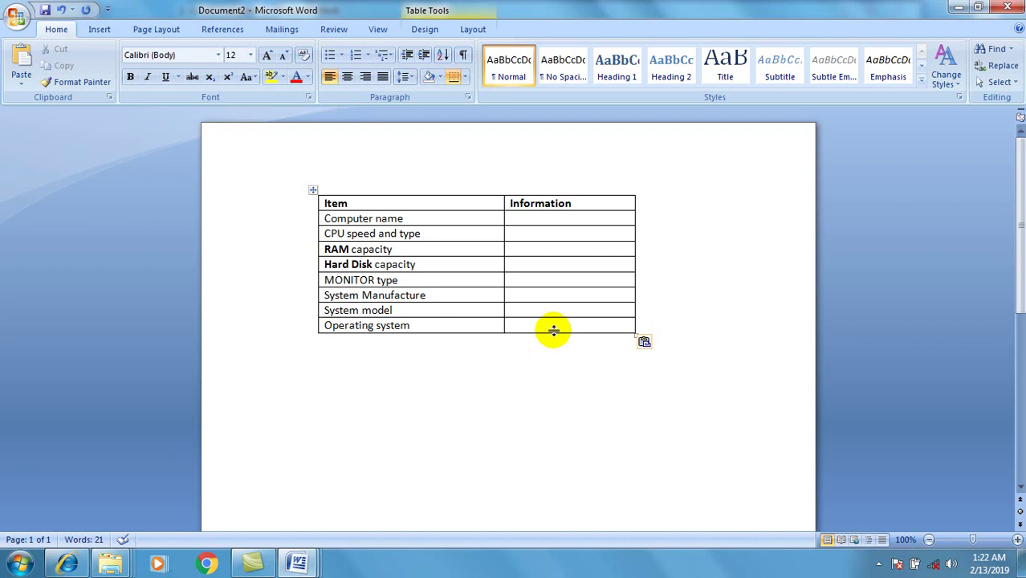
{"action": "left_click", "coordinate": [534, 311]}
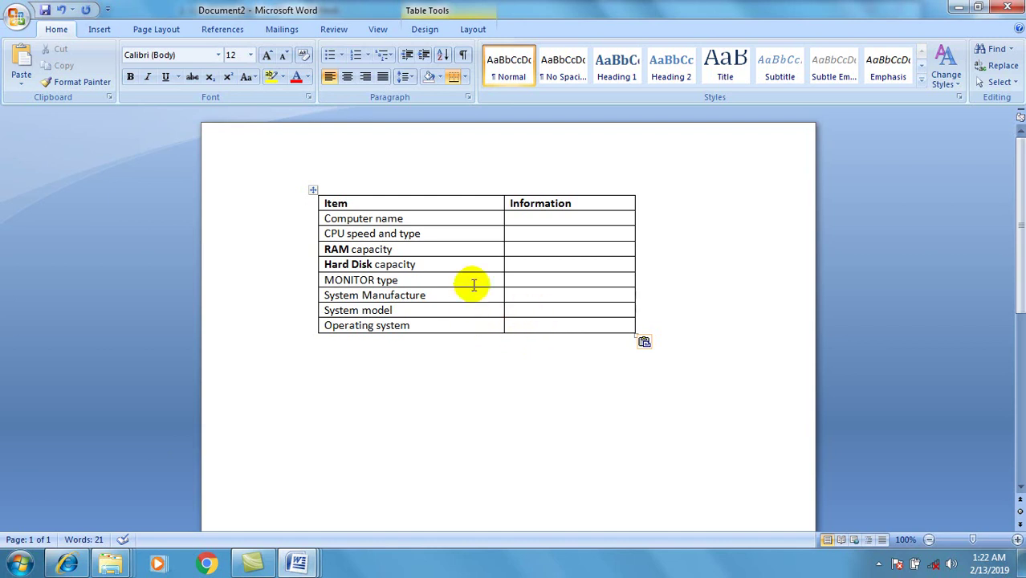
Minimize the new document holding the Item and Information table and return to the Level 1 Assessment document.
{"action": "left_click", "coordinate": [525, 281]}
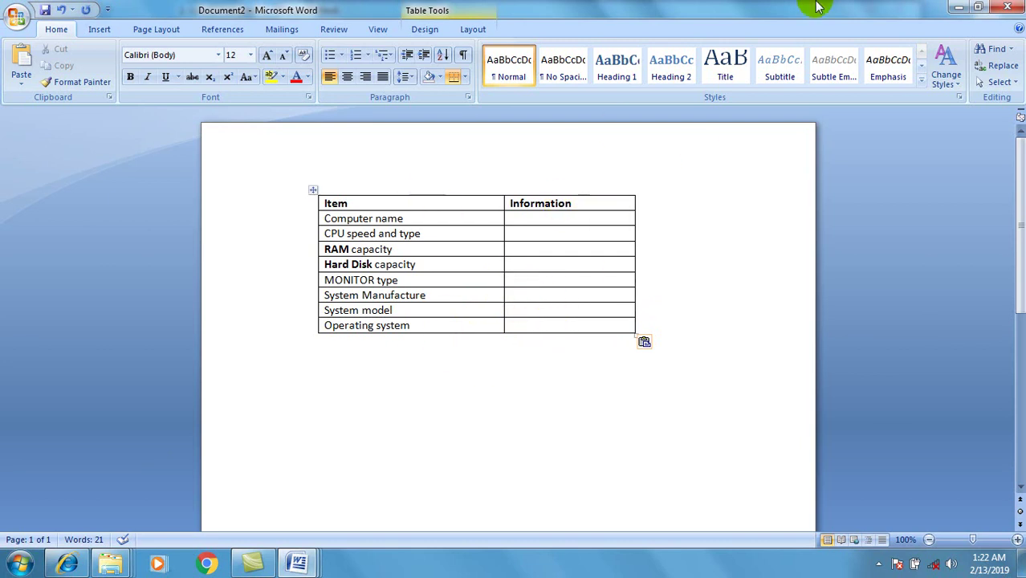
{"action": "left_click", "coordinate": [956, 9]}
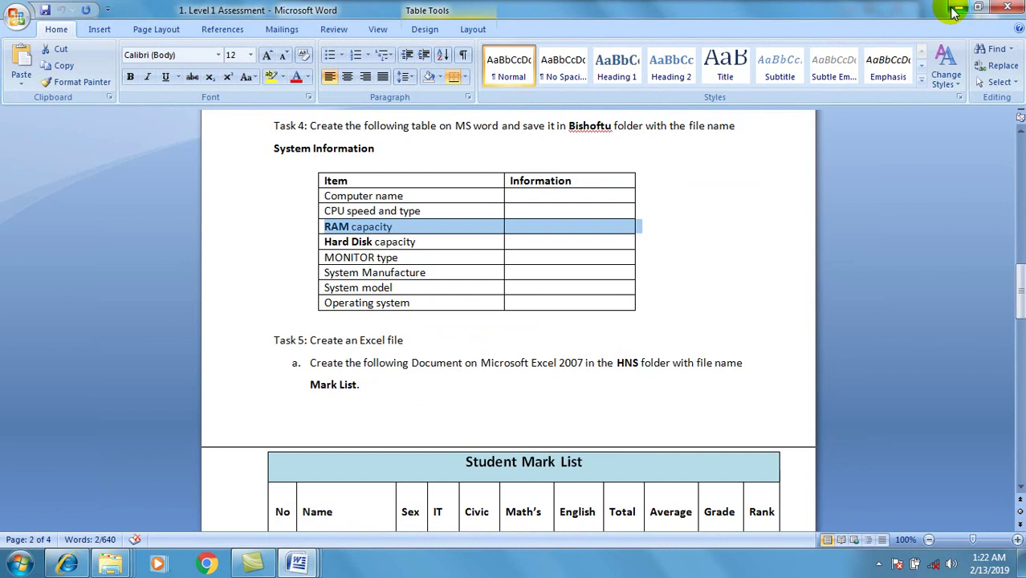
{"action": "left_click", "coordinate": [725, 232]}
{"action": "left_click", "coordinate": [731, 258]}
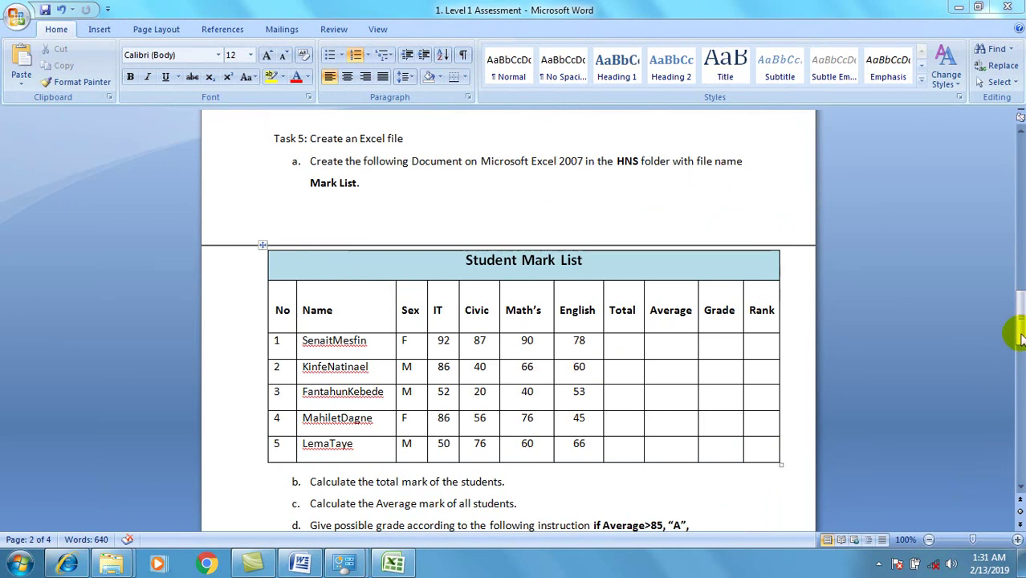
Review Task 5's Student Mark List table and its instructions for calculating the students' total and average marks.
{"action": "left_click_drag", "start_coordinate": [1020, 337], "coordinate": [1018, 356]}
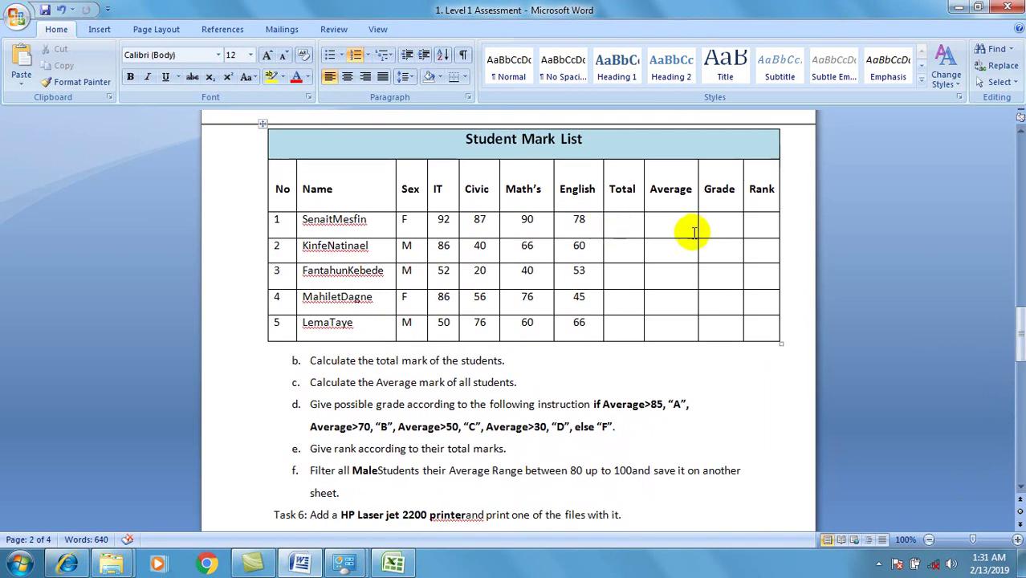
{"action": "left_click", "coordinate": [615, 222]}
{"action": "left_click", "coordinate": [656, 223]}
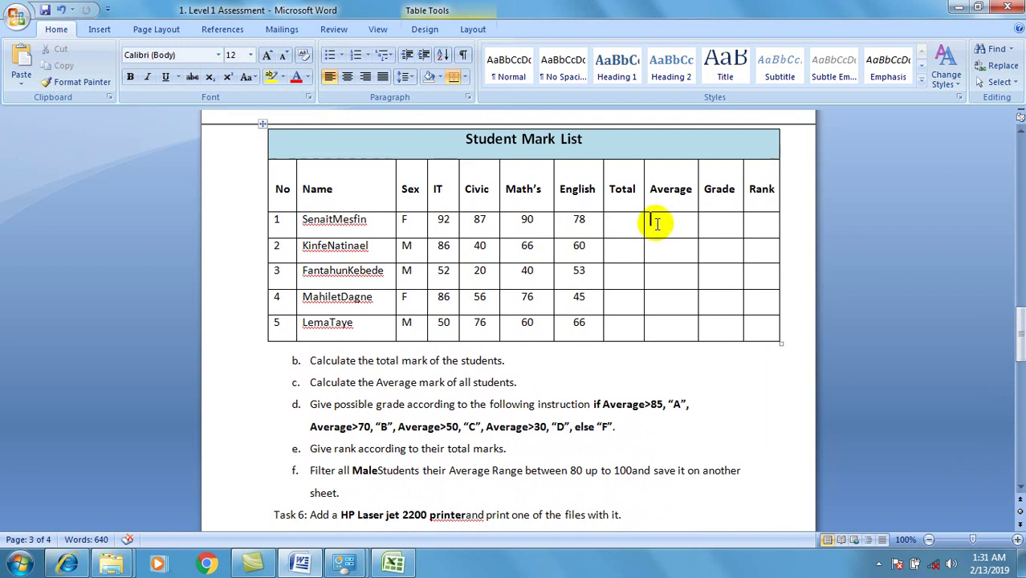
{"action": "left_click", "coordinate": [712, 220]}
{"action": "left_click", "coordinate": [754, 219]}
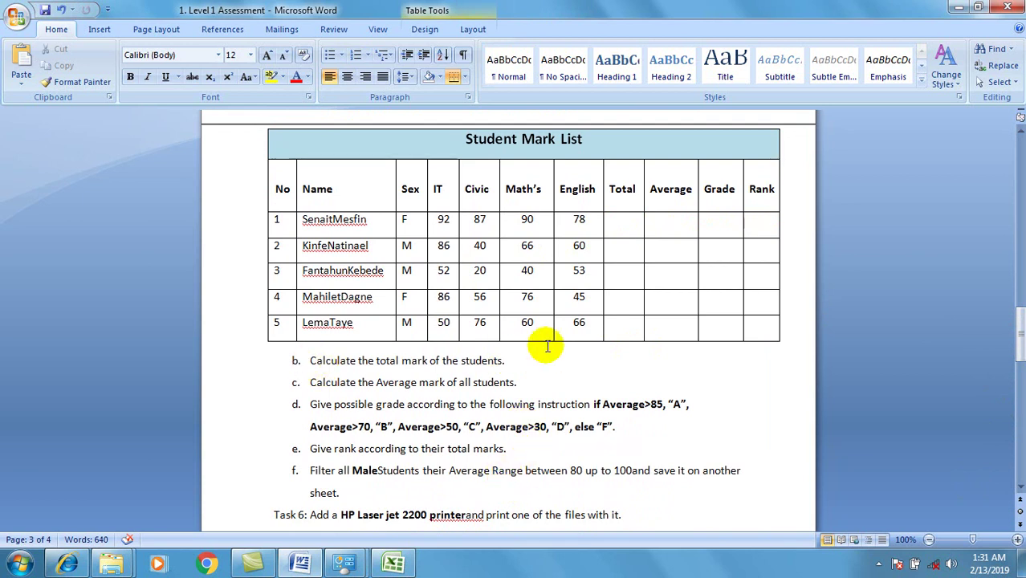
{"action": "left_click_drag", "start_coordinate": [523, 356], "coordinate": [322, 359]}
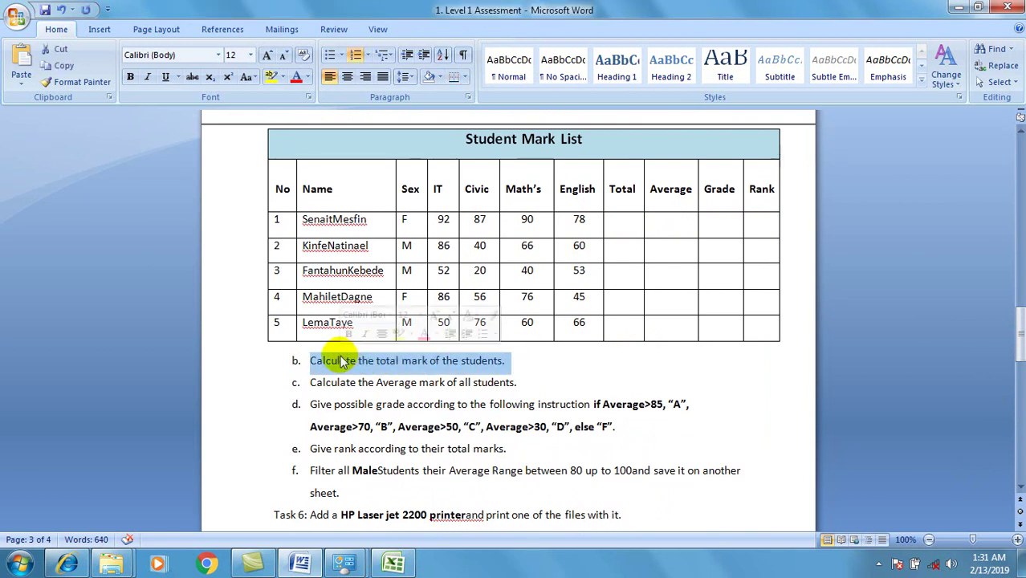
{"action": "left_click", "coordinate": [577, 369]}
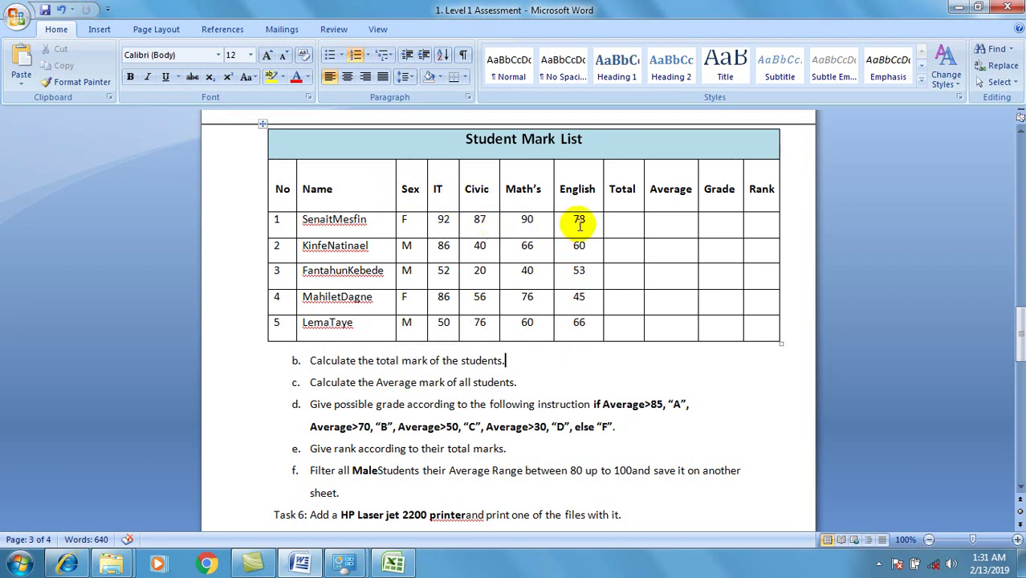
{"action": "left_click", "coordinate": [618, 220]}
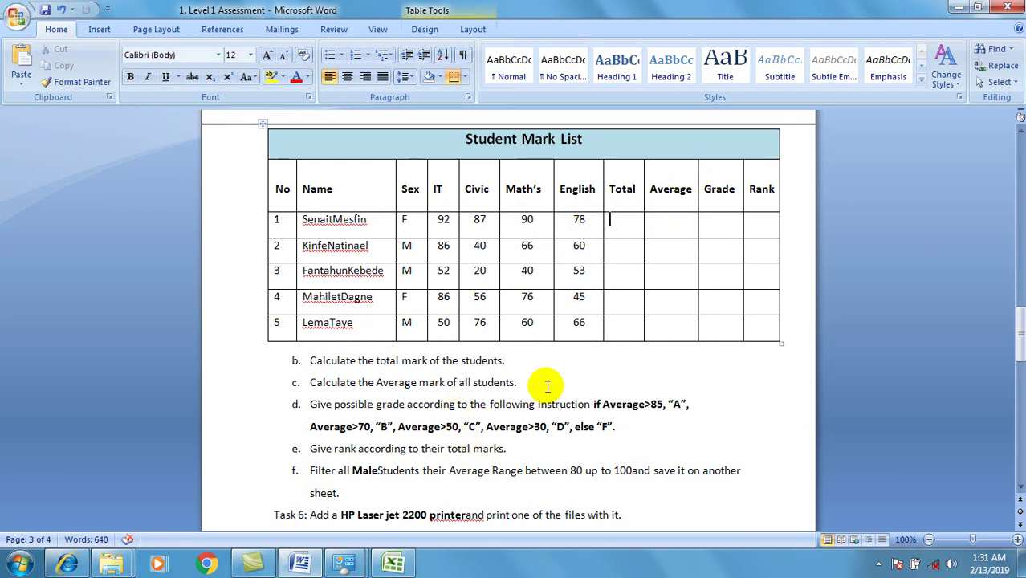
Switch to the Book1 workbook in Excel and total the first student's marks in I4 with =SUM(E4:H4).
{"action": "left_click", "coordinate": [393, 565]}
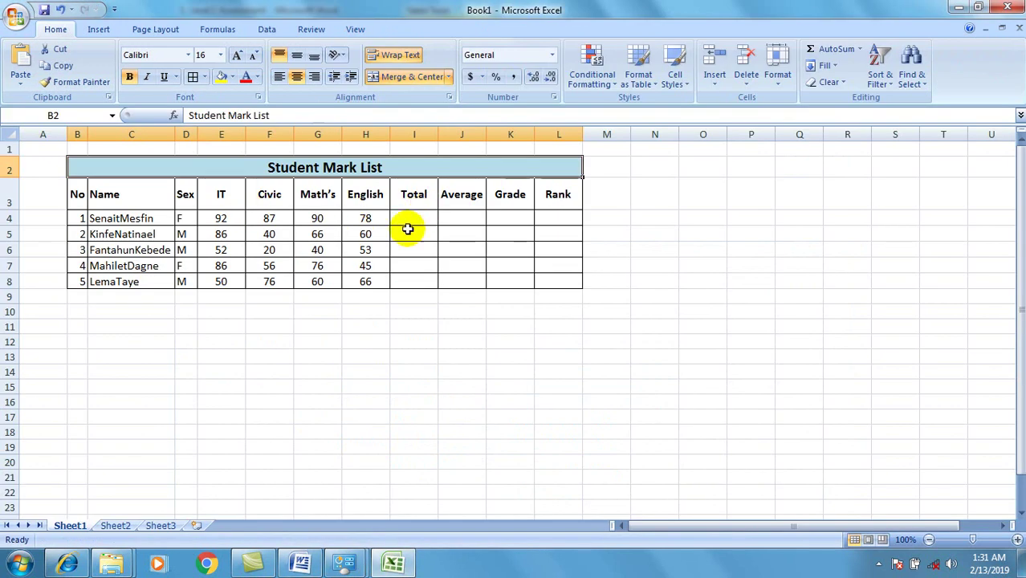
{"action": "left_click", "coordinate": [399, 293]}
{"action": "left_click", "coordinate": [425, 221]}
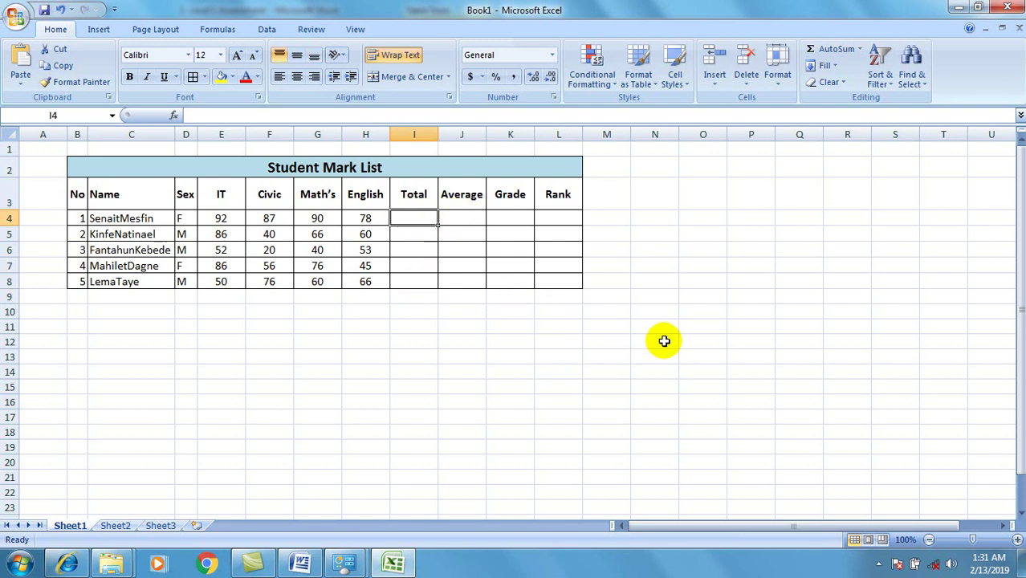
{"action": "left_click", "coordinate": [831, 56]}
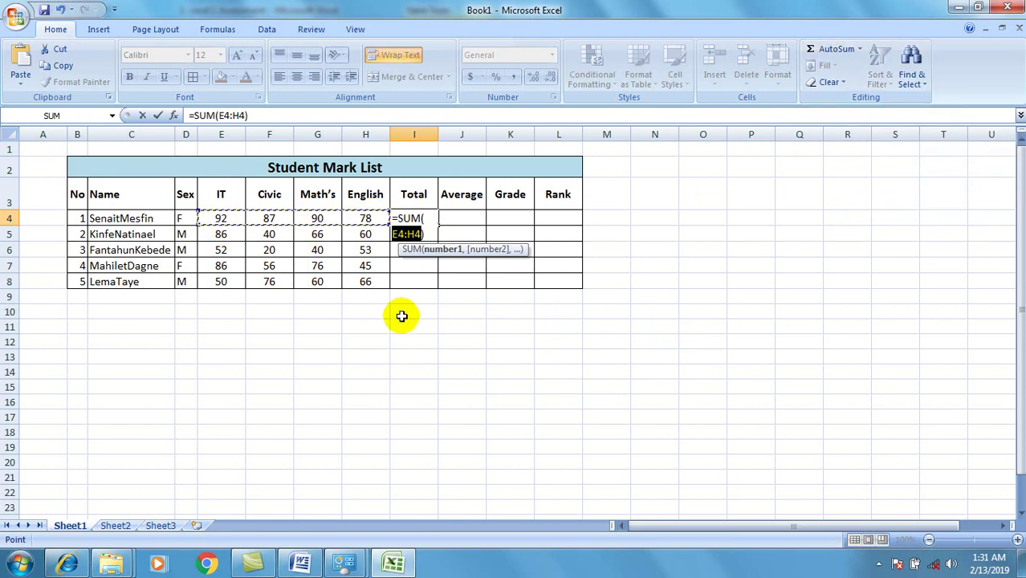
{"action": "key", "text": "Return"}
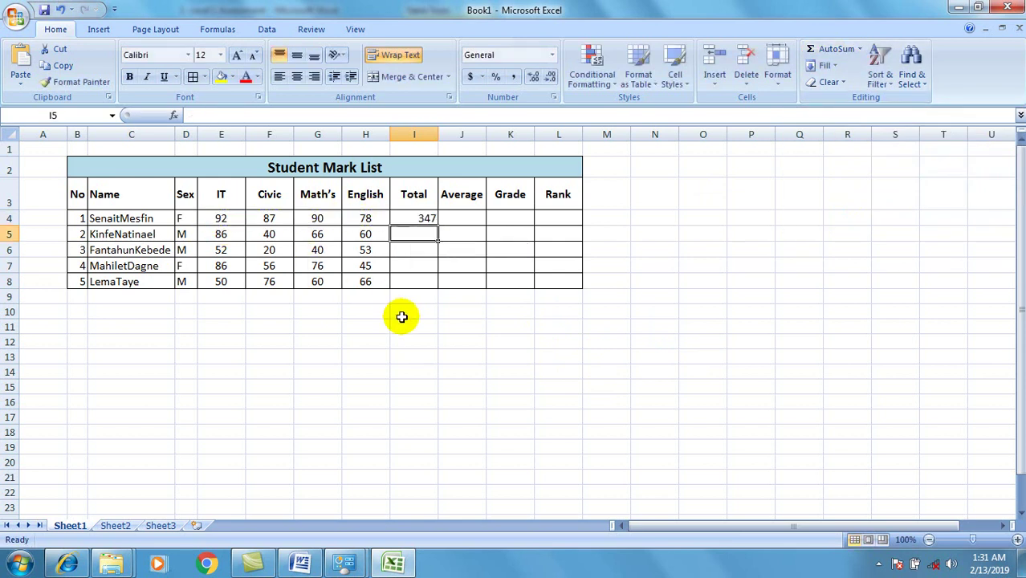
Fill the Total formula from I4 down to I8 for the remaining students.
{"action": "left_click", "coordinate": [427, 220]}
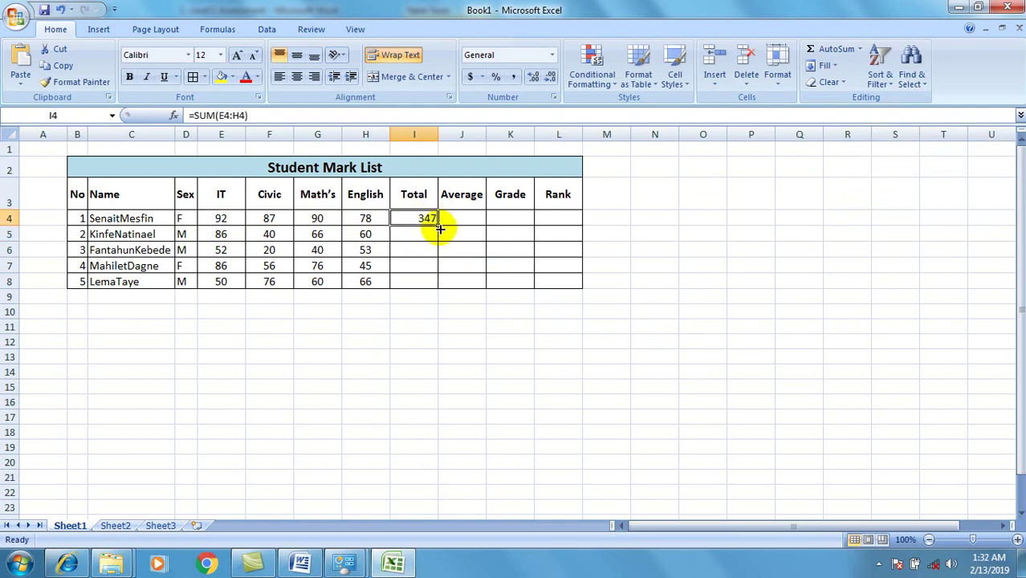
{"action": "left_click_drag", "start_coordinate": [438, 226], "coordinate": [430, 286]}
{"action": "left_click", "coordinate": [448, 299]}
{"action": "left_click", "coordinate": [429, 296]}
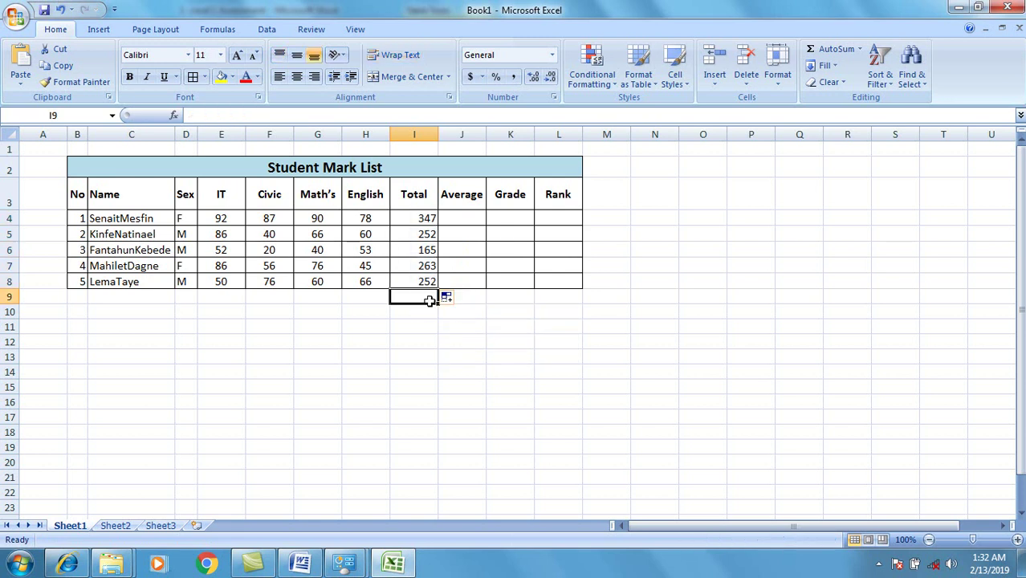
{"action": "left_click", "coordinate": [555, 293]}
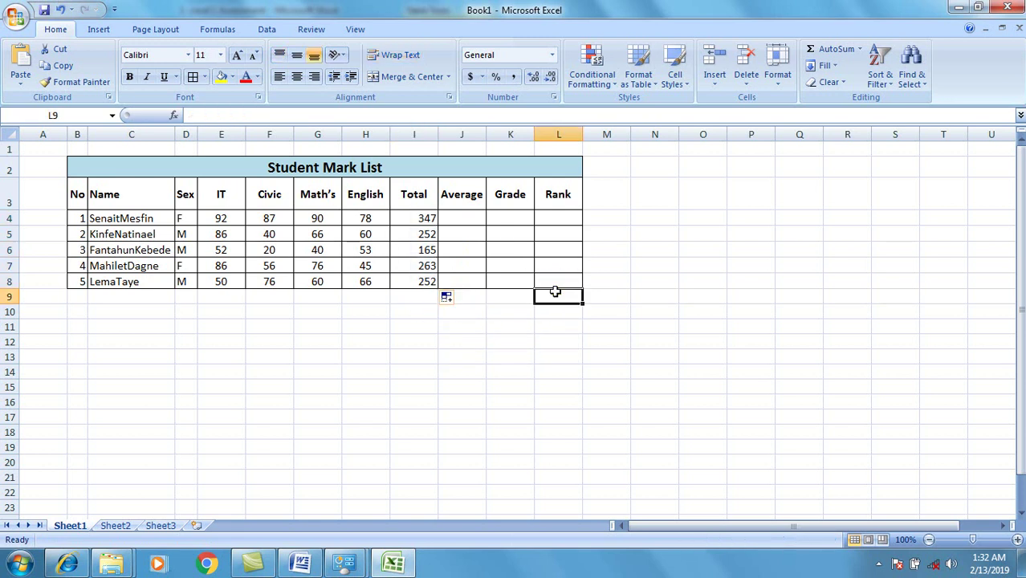
Calculate the first student's average in J4 with the AVERAGE function over E4:H4.
{"action": "left_click", "coordinate": [472, 218]}
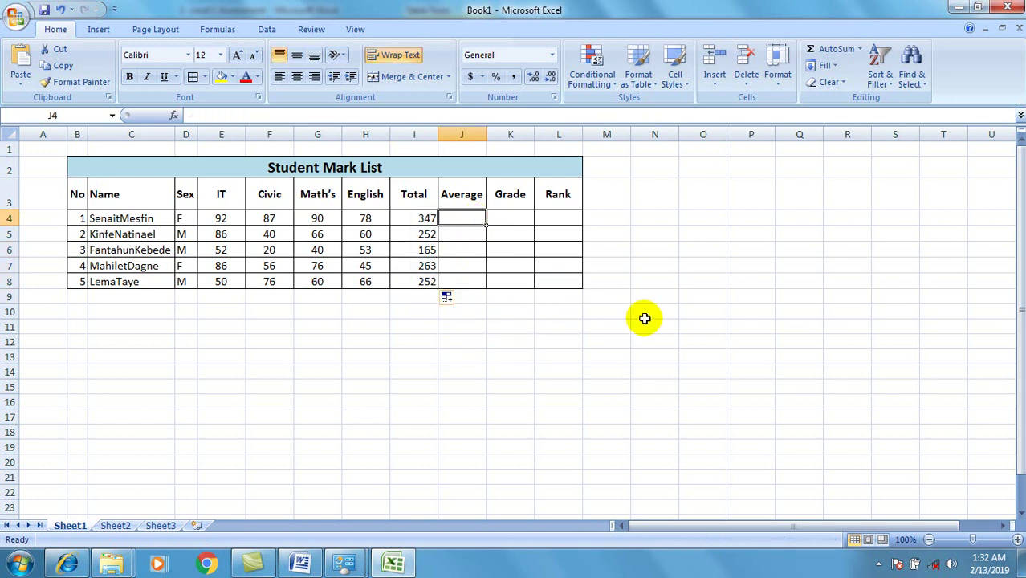
{"action": "type", "text": "="}
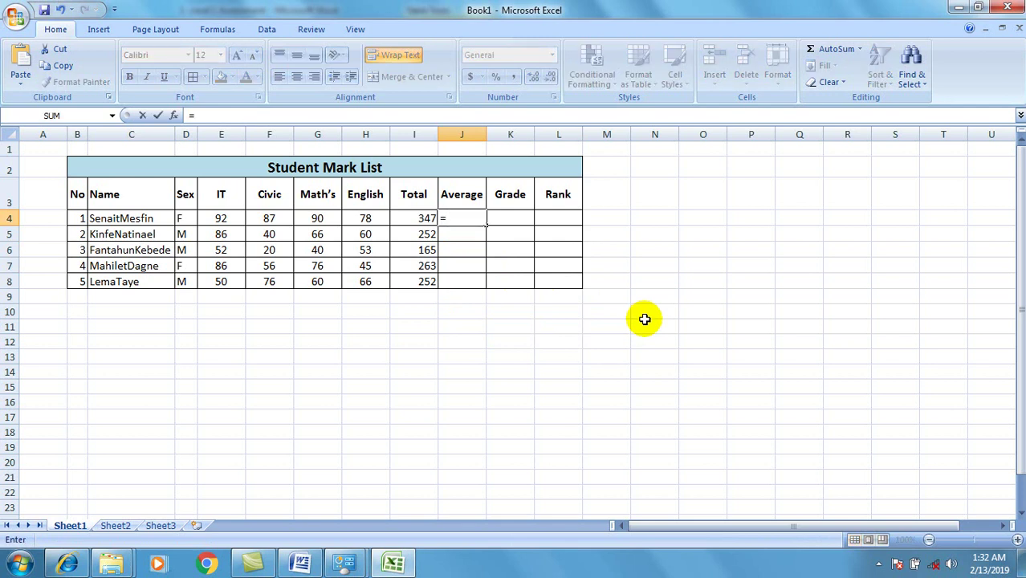
{"action": "type", "text": "avera"}
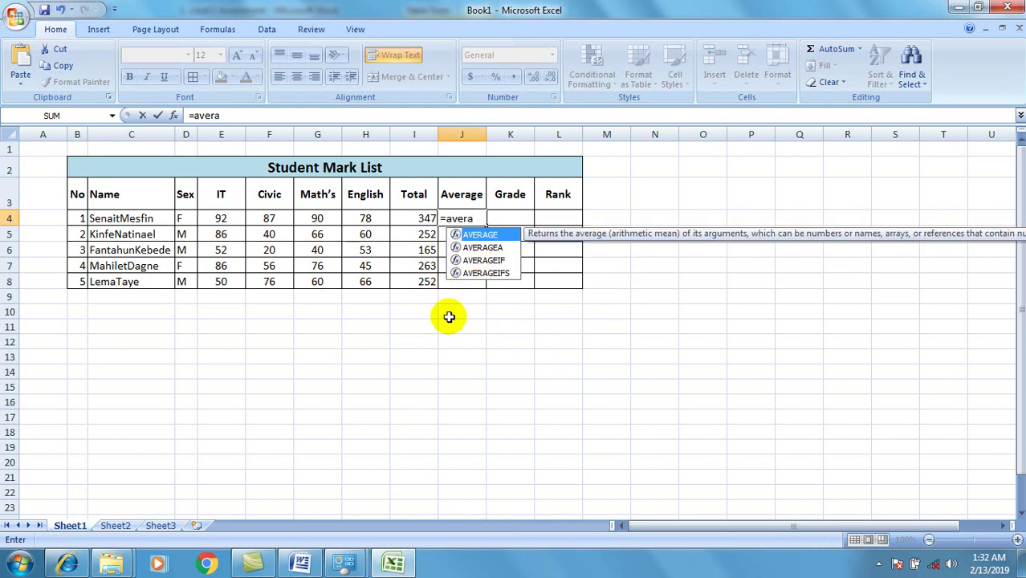
{"action": "type", "text": "ge"}
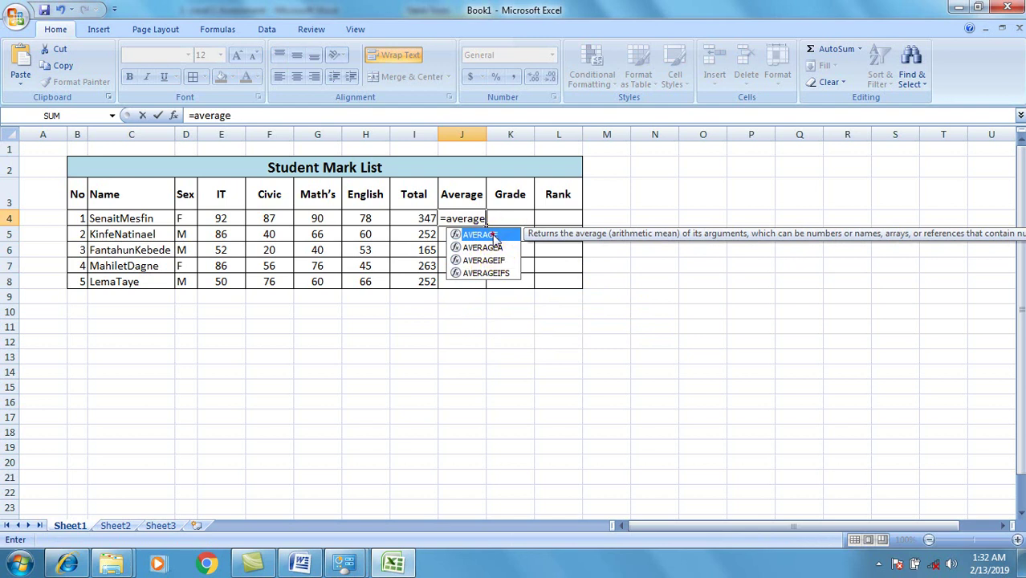
{"action": "double_click", "coordinate": [479, 234]}
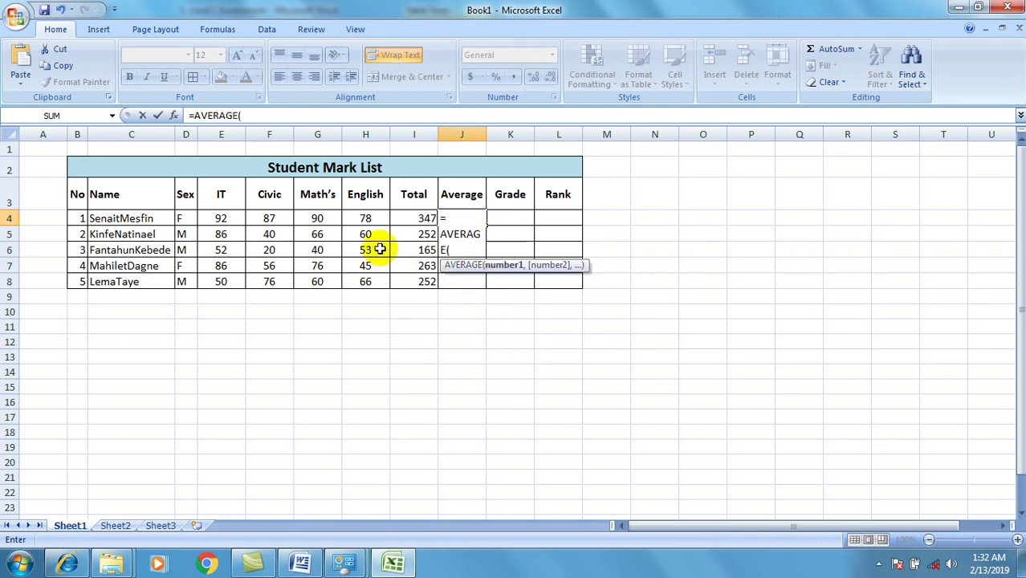
{"action": "left_click_drag", "start_coordinate": [223, 218], "coordinate": [389, 217]}
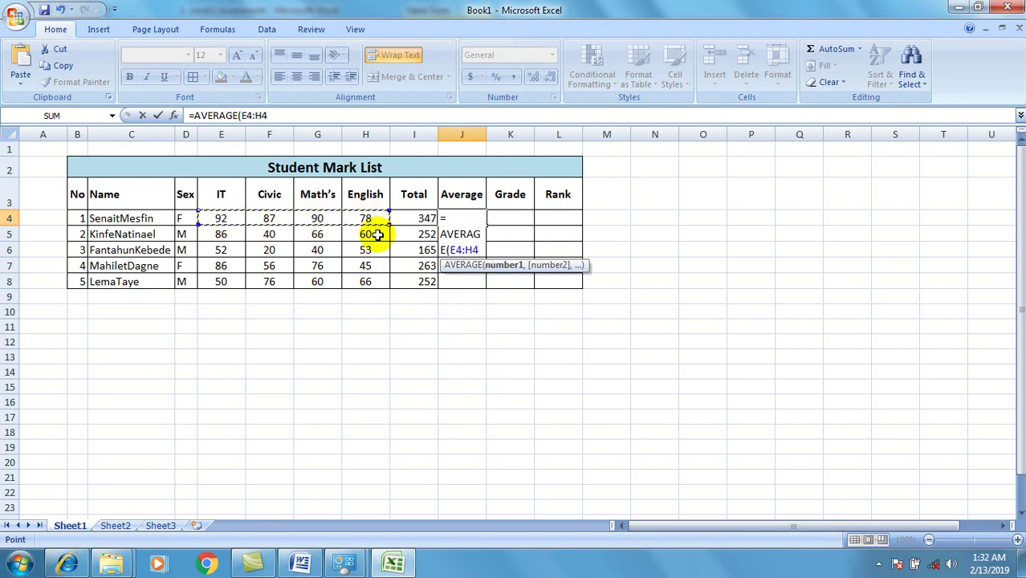
{"action": "key", "text": "Return"}
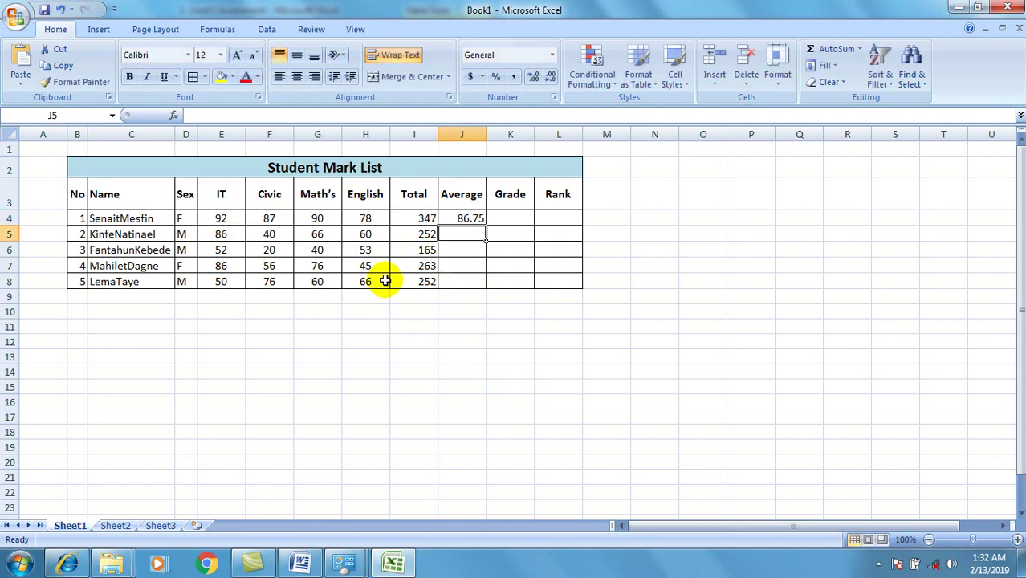
Fill the Average formula from J4 down to J8 for the remaining students.
{"action": "left_click", "coordinate": [471, 218]}
{"action": "left_click_drag", "start_coordinate": [486, 225], "coordinate": [471, 283]}
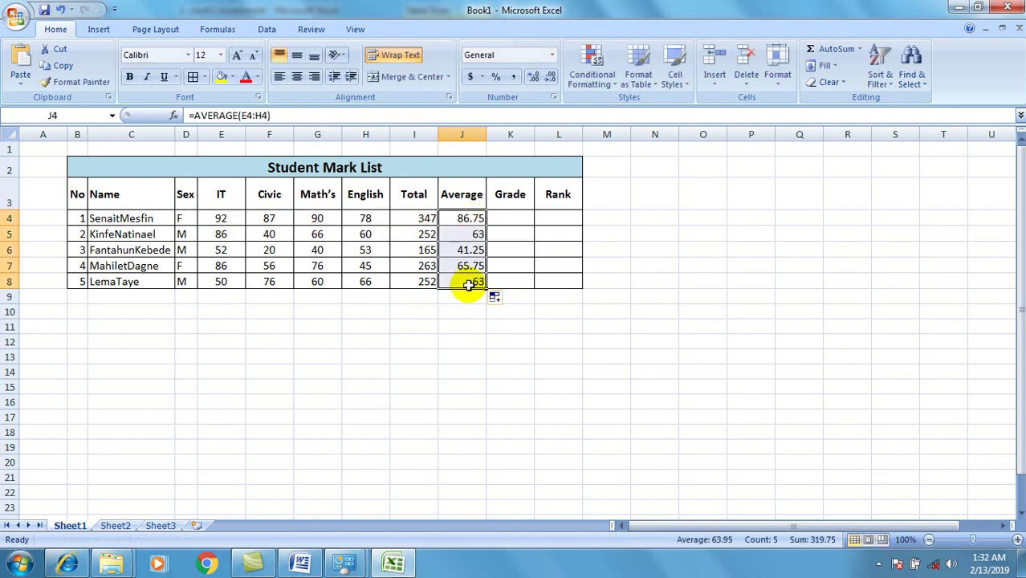
{"action": "left_click", "coordinate": [494, 327]}
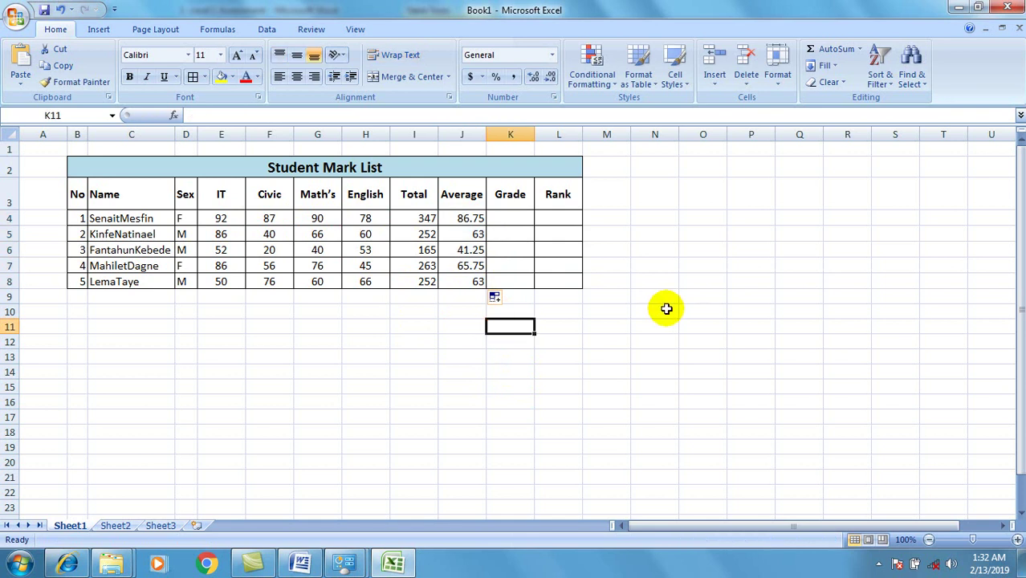
Switch to the Level 1 Assessment document in Word and review the grading criteria in item d of Task 5.
{"action": "left_click", "coordinate": [394, 565]}
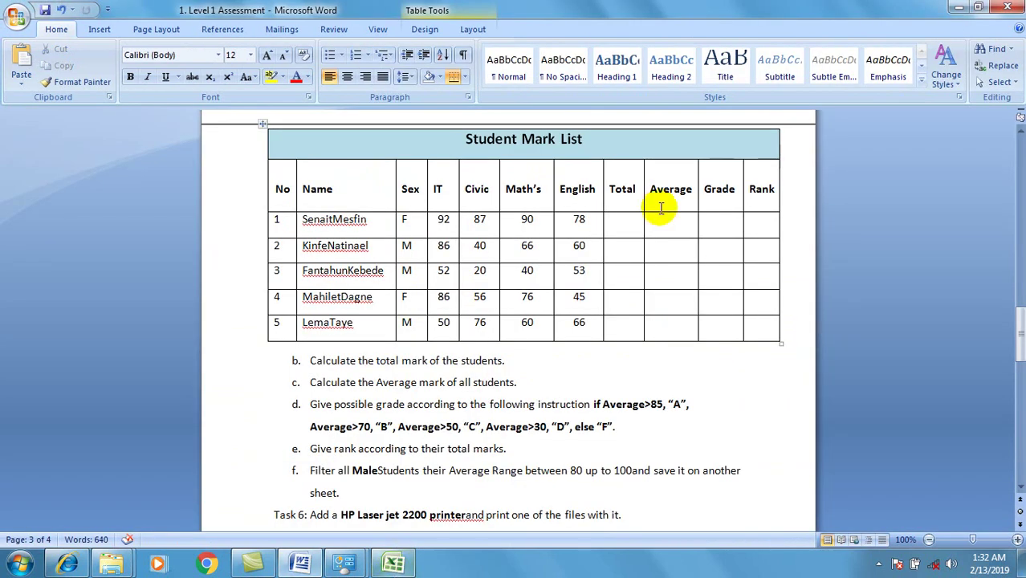
{"action": "left_click", "coordinate": [718, 220]}
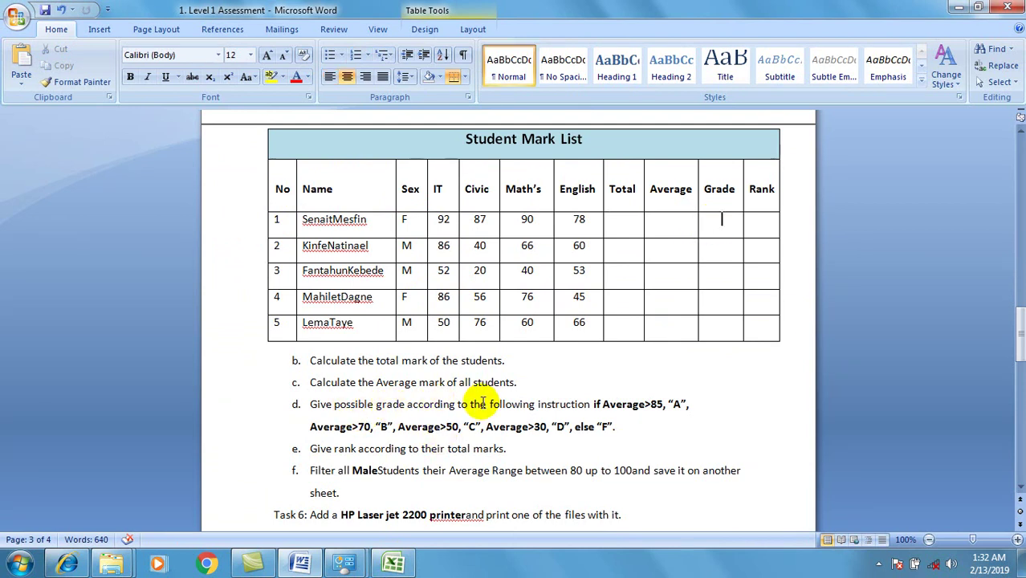
{"action": "left_click", "coordinate": [694, 406]}
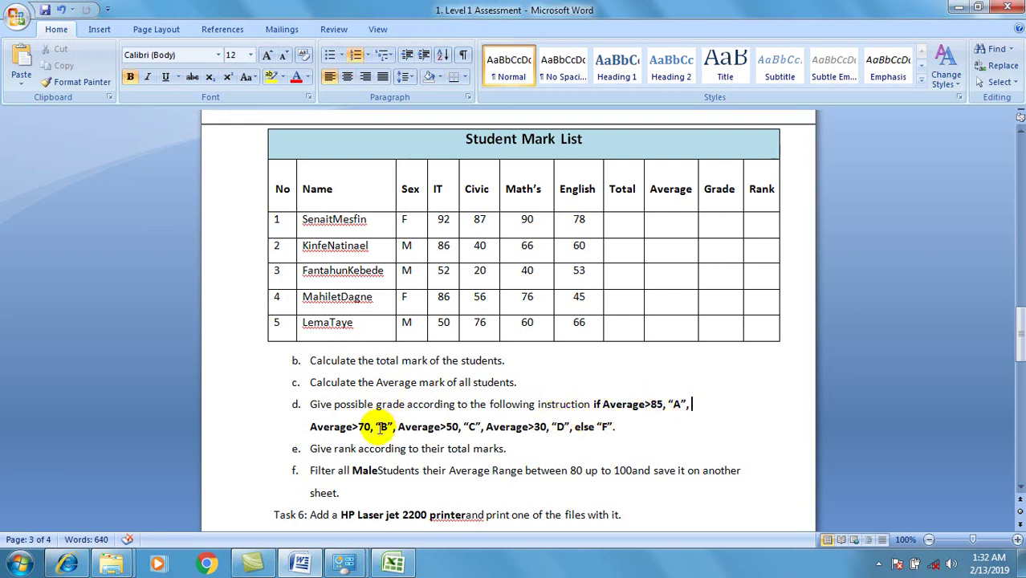
{"action": "left_click", "coordinate": [390, 428]}
{"action": "left_click", "coordinate": [455, 426]}
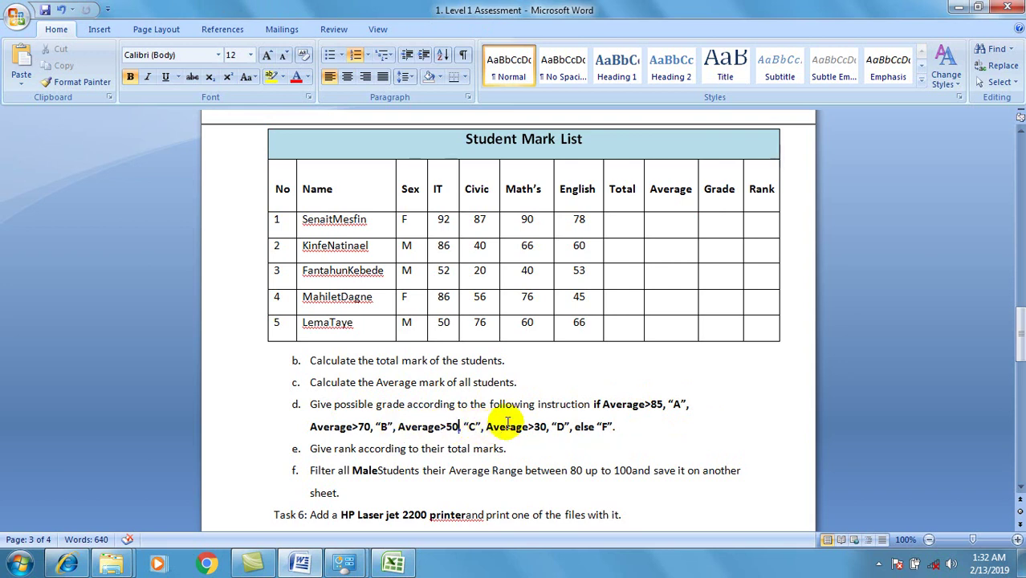
{"action": "left_click", "coordinate": [563, 428]}
{"action": "left_click", "coordinate": [642, 424]}
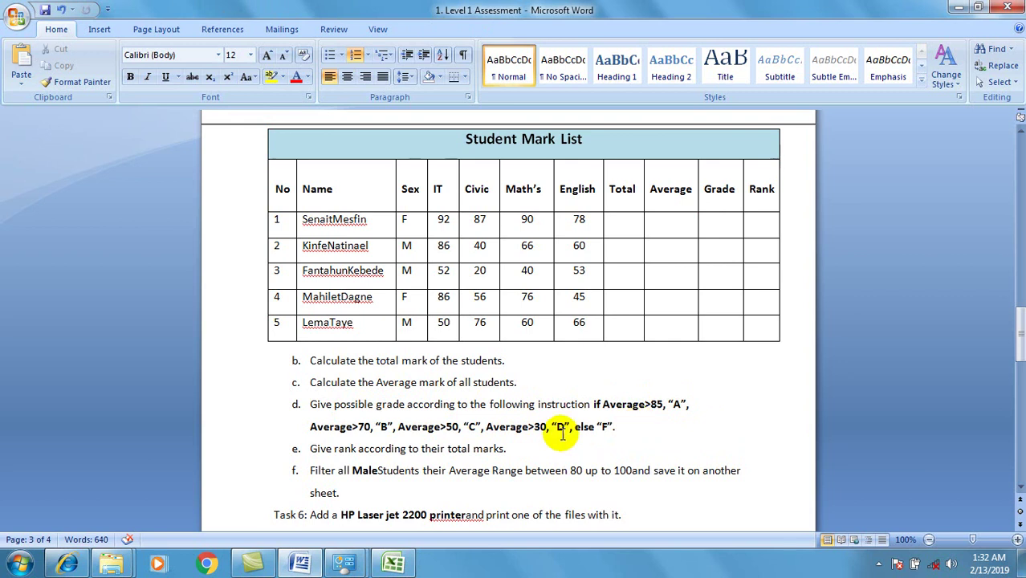
Switch to the Student Mark List in Excel and enter =IF(J4>85,"") as the start of the first student's grade formula in K4.
{"action": "left_click", "coordinate": [386, 562]}
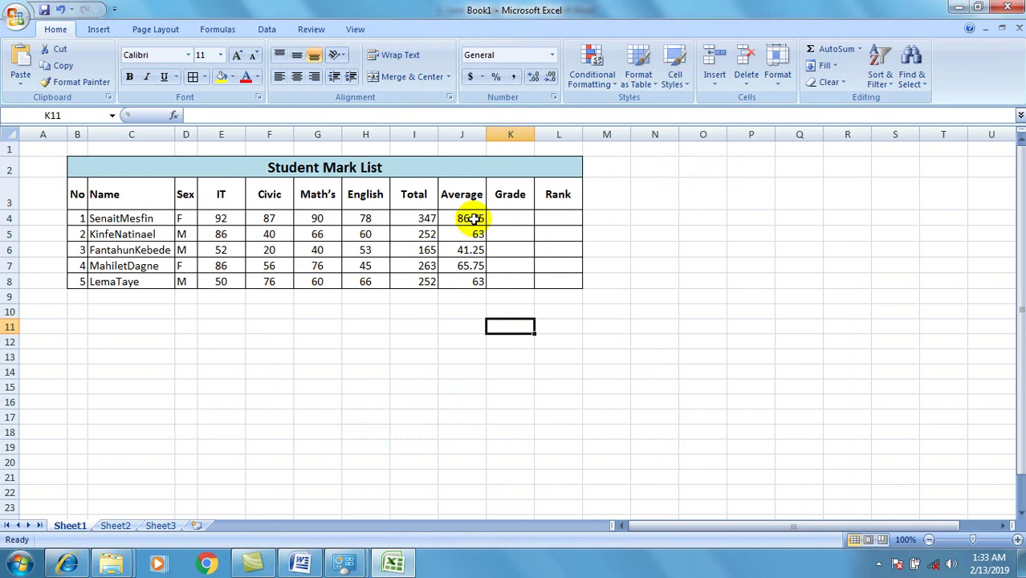
{"action": "left_click", "coordinate": [506, 218]}
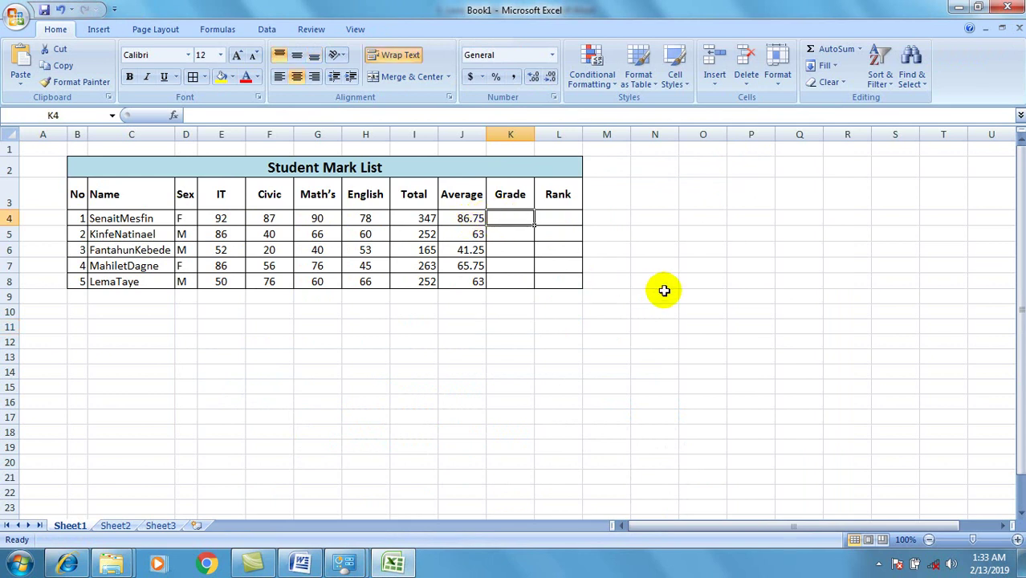
{"action": "type", "text": "="}
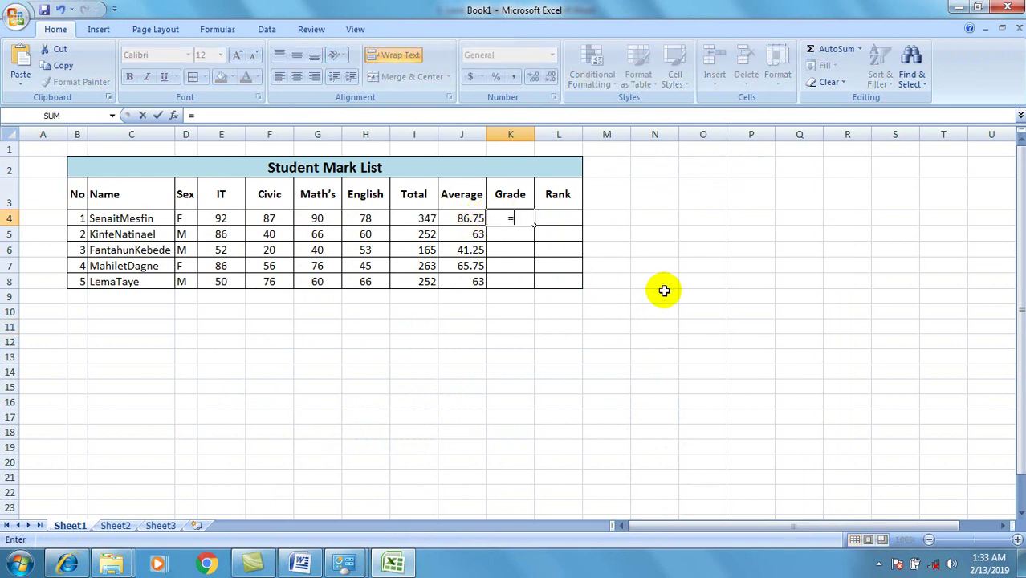
{"action": "type", "text": "if"}
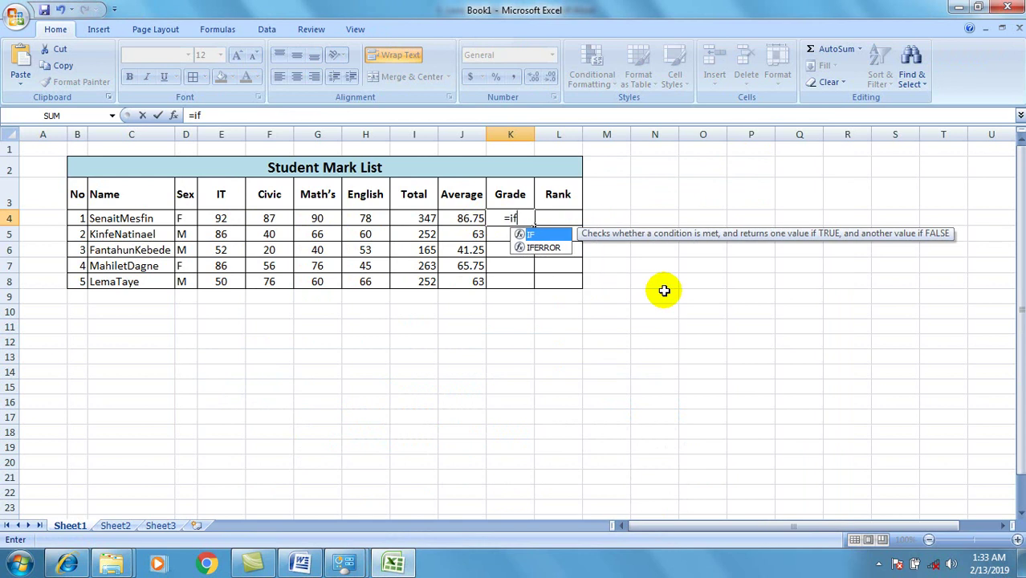
{"action": "type", "text": "("}
{"action": "left_click", "coordinate": [470, 220]}
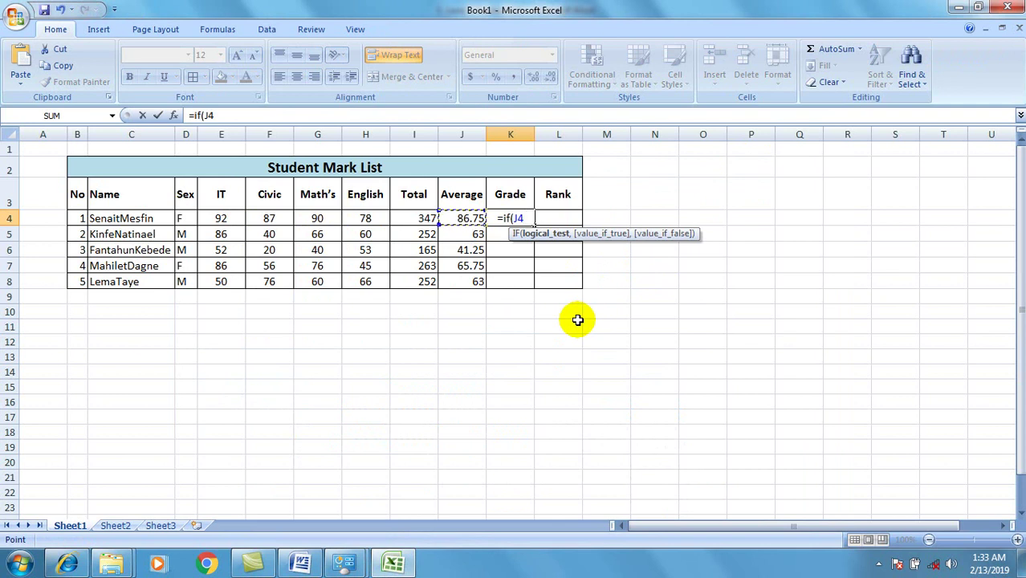
{"action": "type", "text": ">8"}
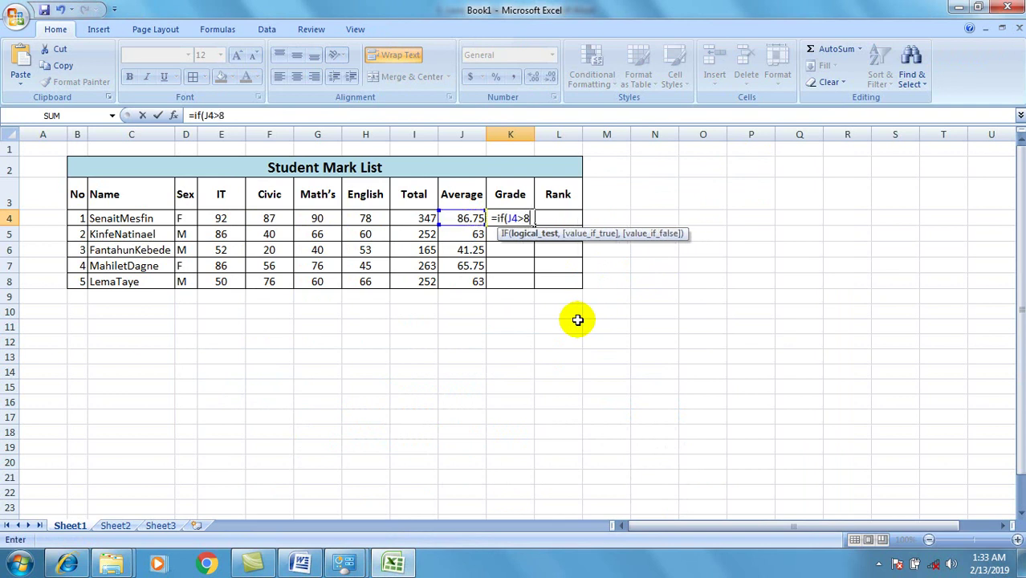
{"action": "type", "text": "5,"}
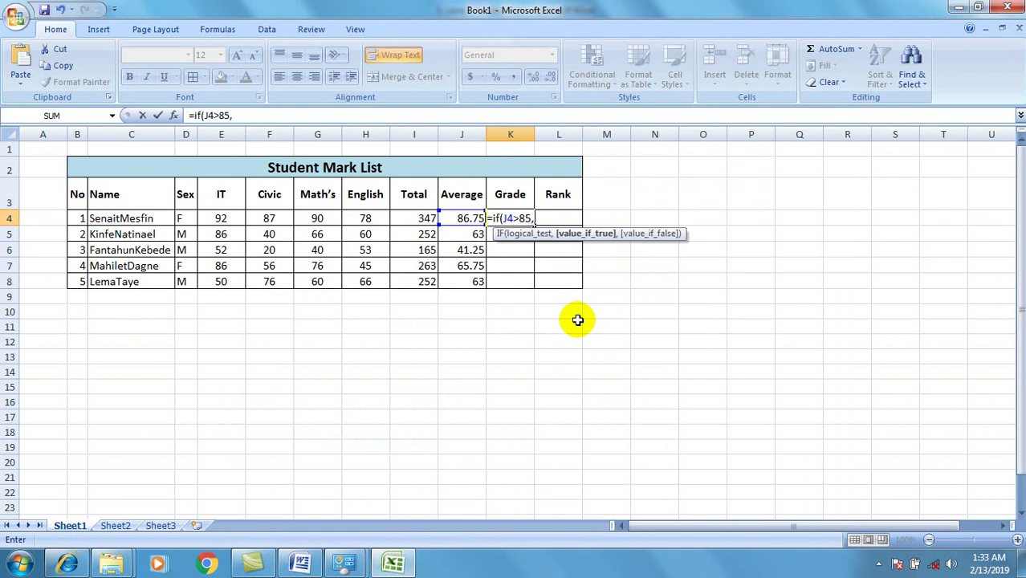
{"action": "type", "text": "\"\""}
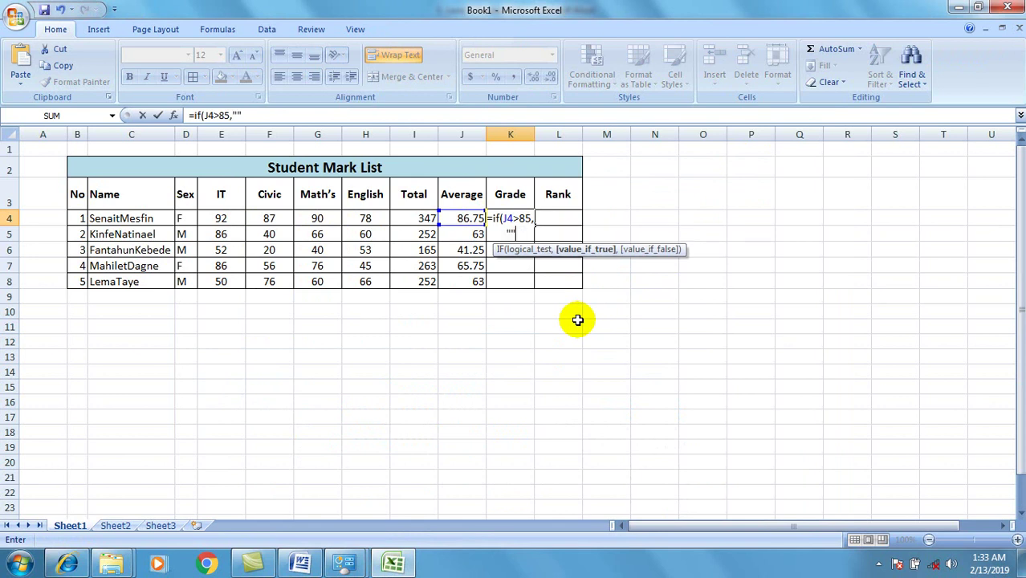
{"action": "key", "text": "Escape"}
{"action": "key", "text": "Left"}
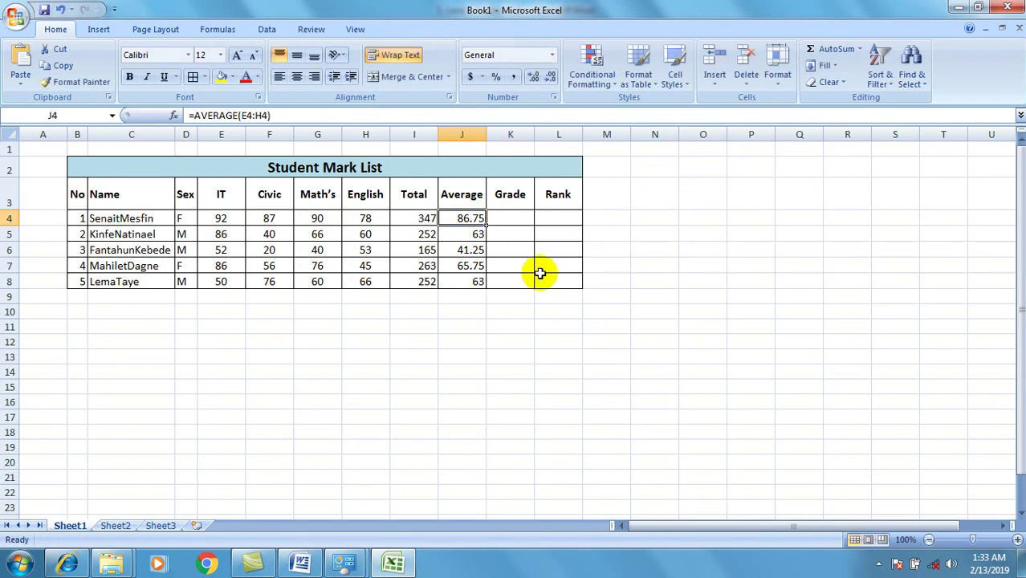
Extend the K4 grade formula to return "A" for the first test and nest a second IF returning "B" when J4>70.
{"action": "left_click", "coordinate": [518, 218]}
{"action": "double_click", "coordinate": [518, 218]}
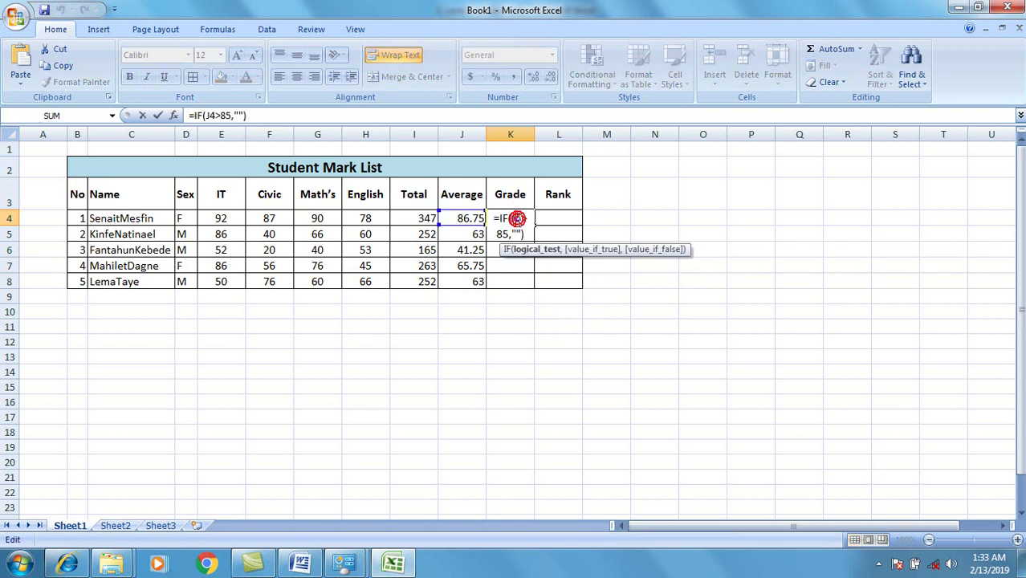
{"action": "type", "text": "A"}
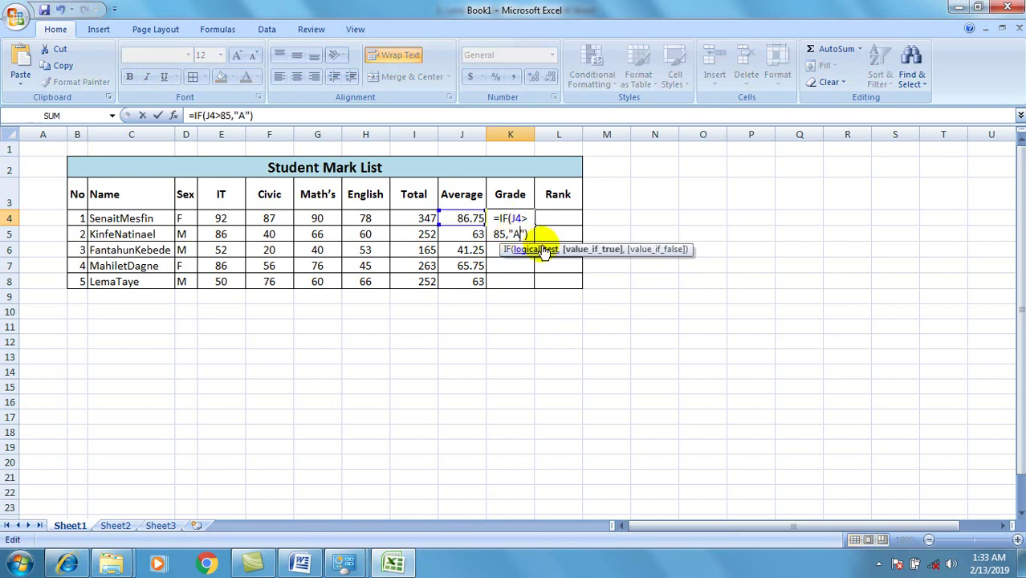
{"action": "type", "text": ","}
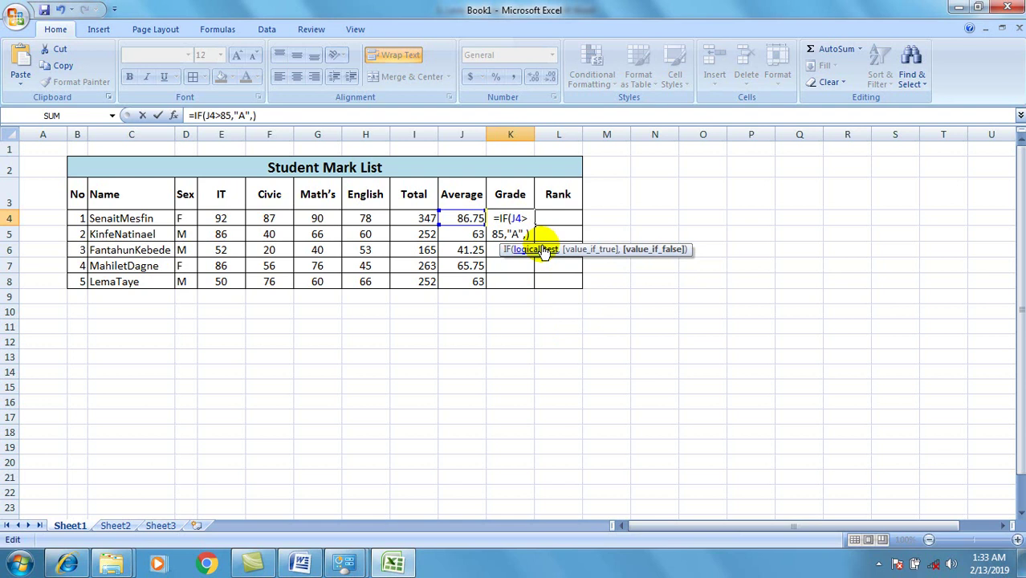
{"action": "type", "text": "if"}
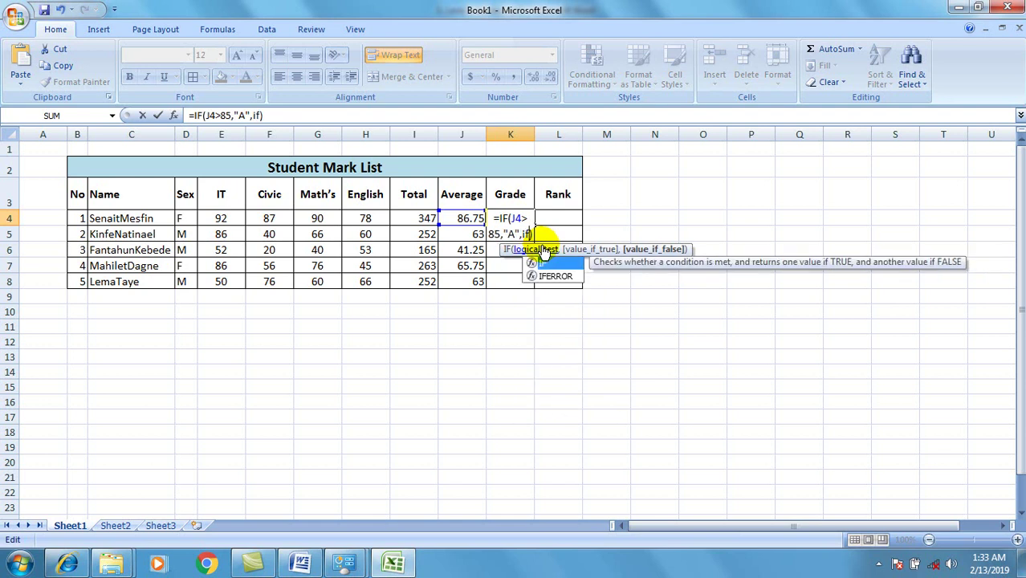
{"action": "type", "text": "(j4"}
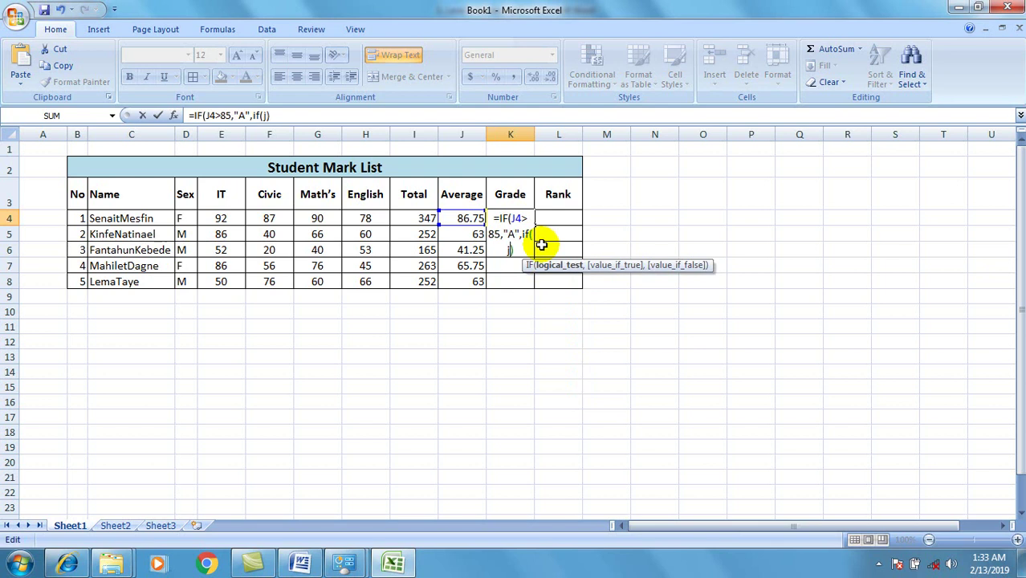
{"action": "type", "text": ">70,"}
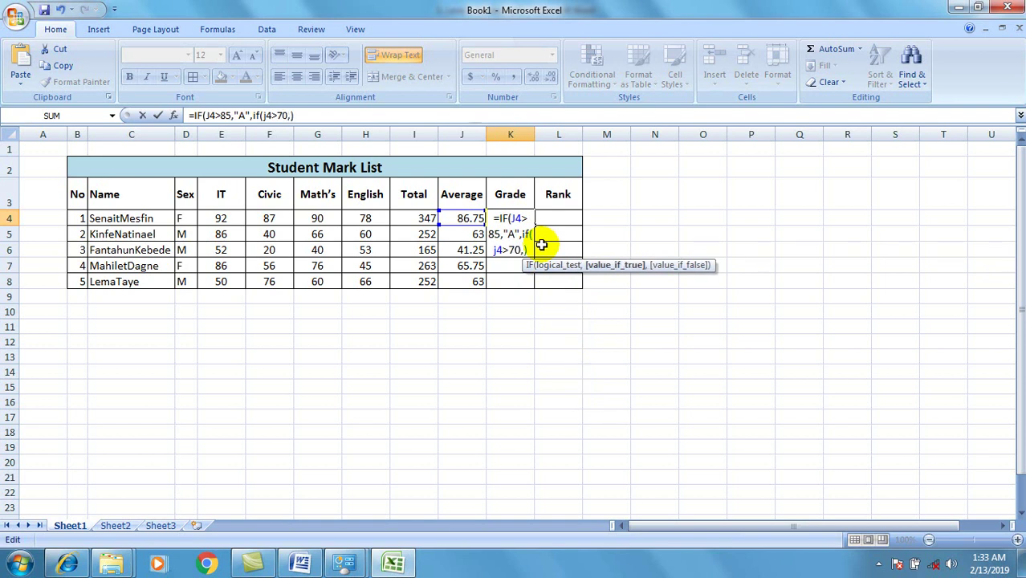
{"action": "type", "text": "\"\"B"}
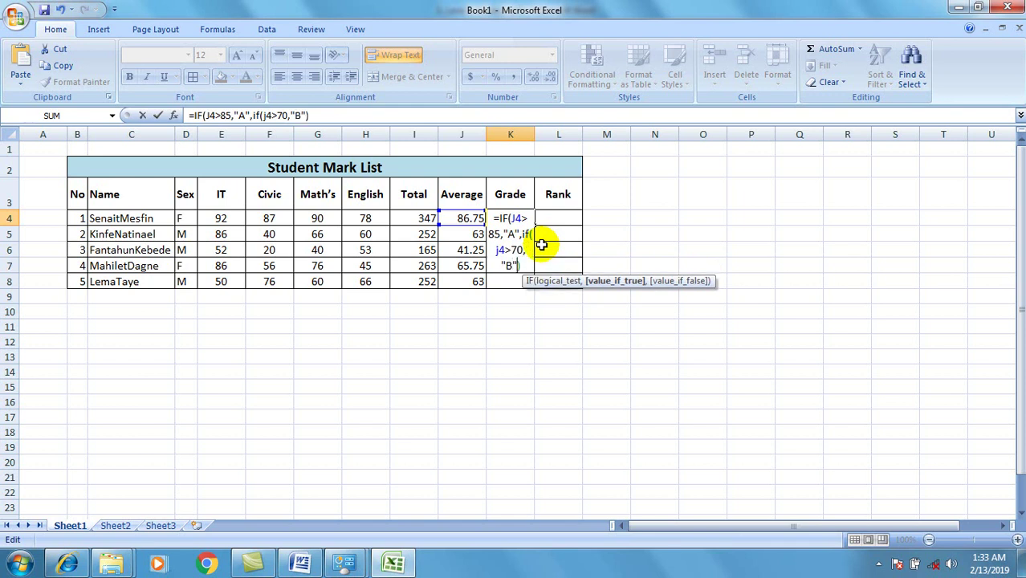
Nest a third IF in the K4 grade formula that returns "C" when J4>50.
{"action": "type", "text": ",if"}
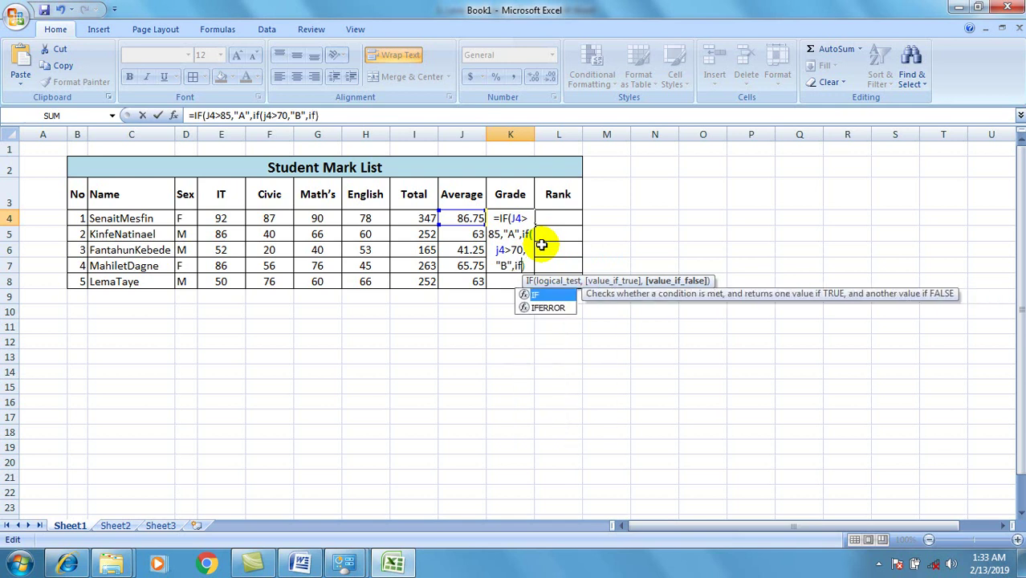
{"action": "type", "text": "(j4"}
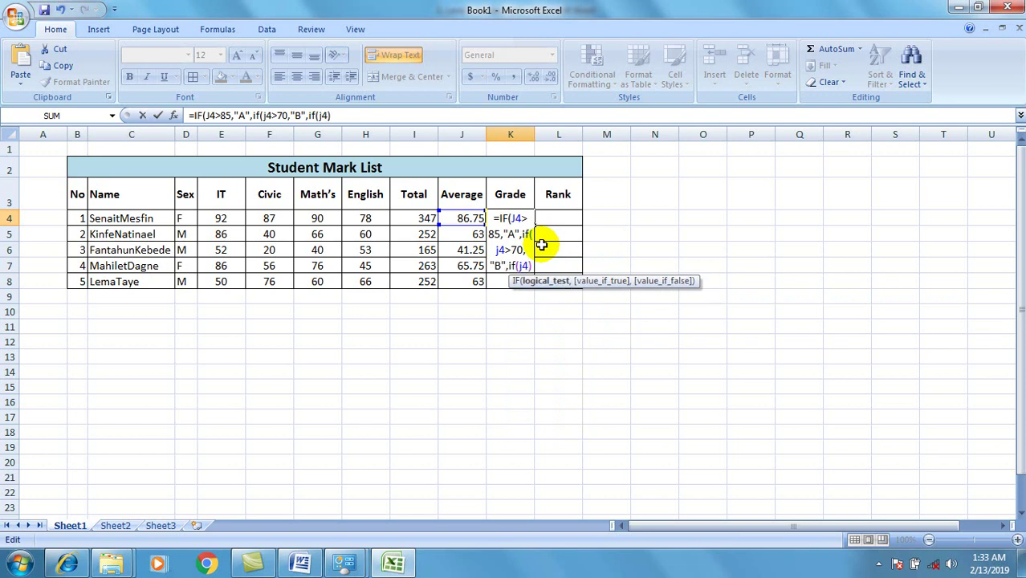
{"action": "type", "text": ">50"}
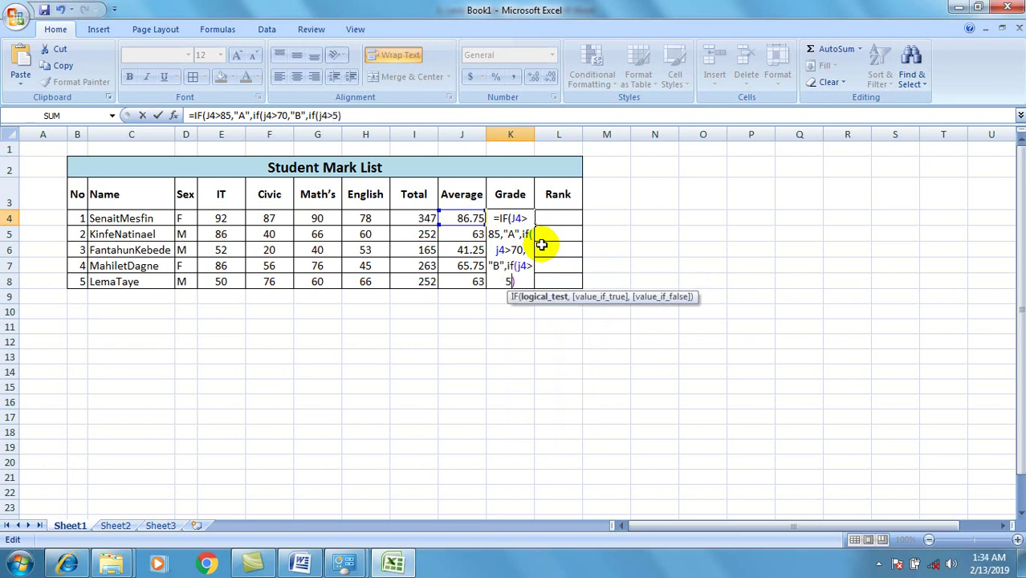
{"action": "type", "text": ","}
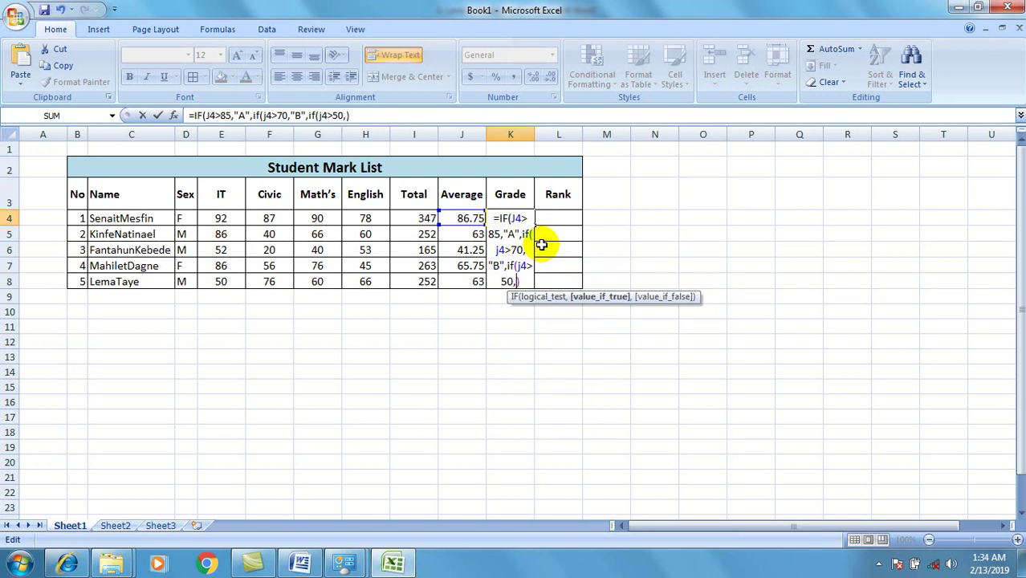
{"action": "type", "text": "\"\"C,"}
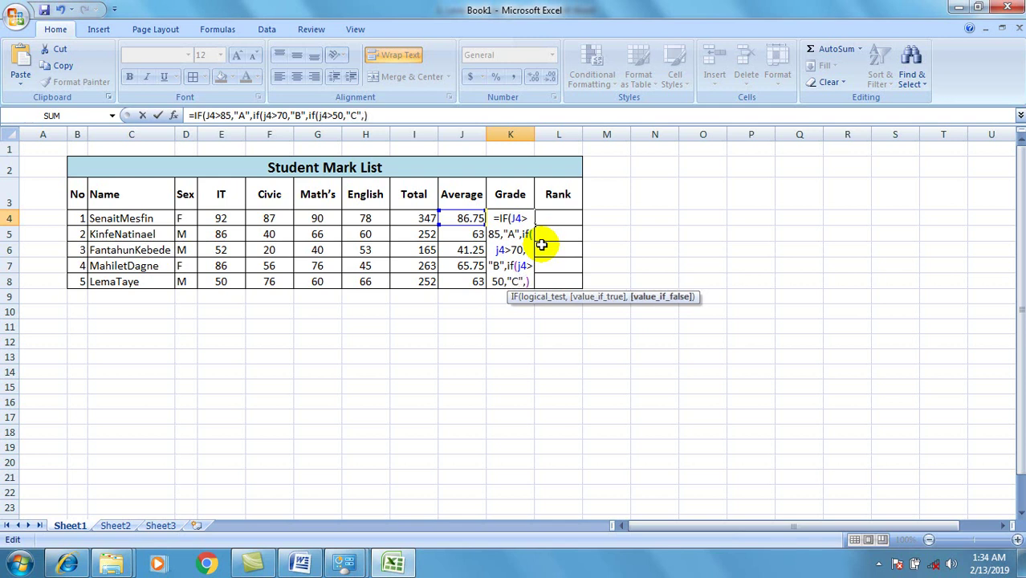
Nest a fourth IF in the K4 grade formula that returns "D" when J4>30.
{"action": "type", "text": "if"}
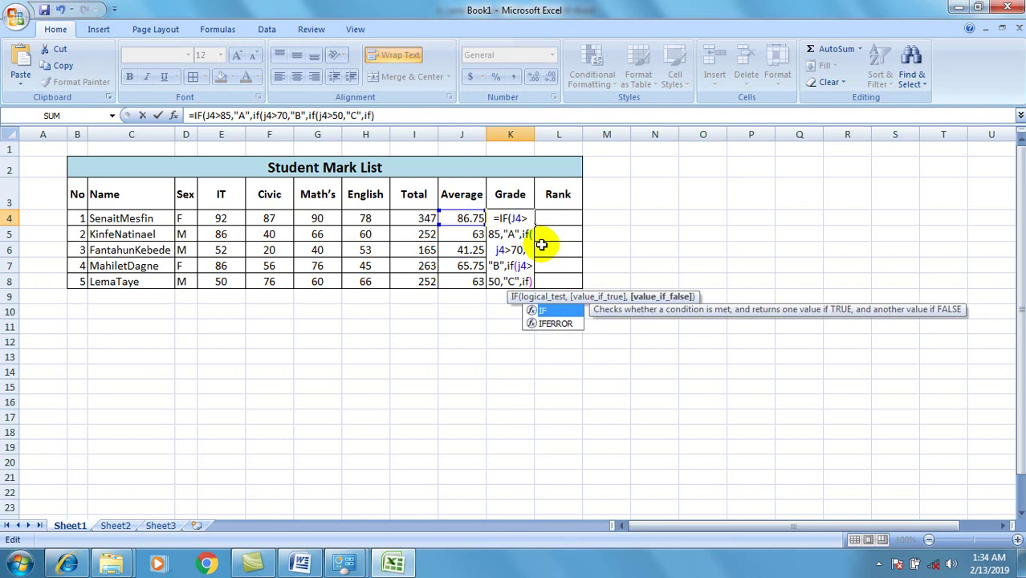
{"action": "type", "text": "("}
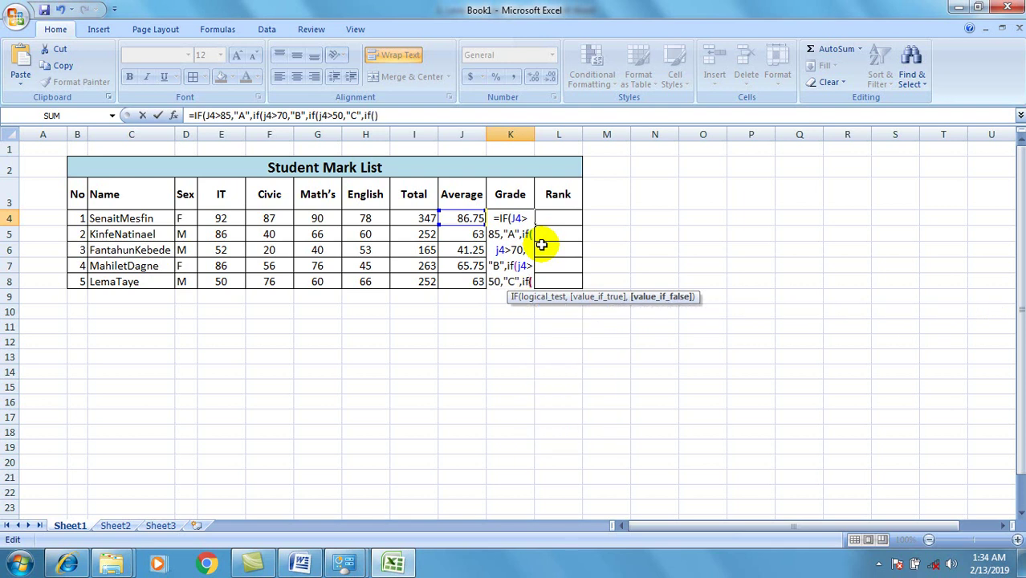
{"action": "type", "text": "j4"}
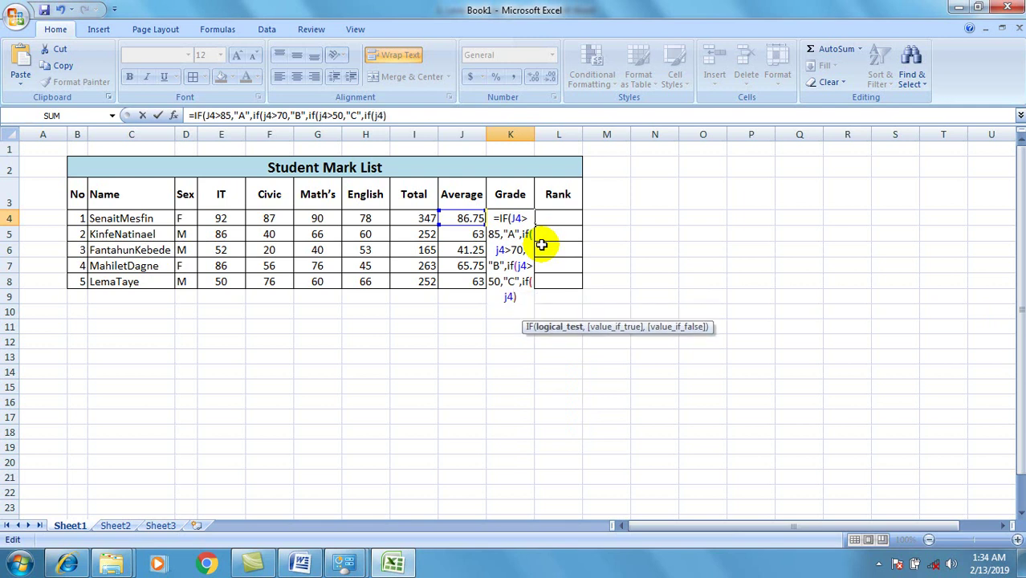
{"action": "type", "text": ">30,\"\""}
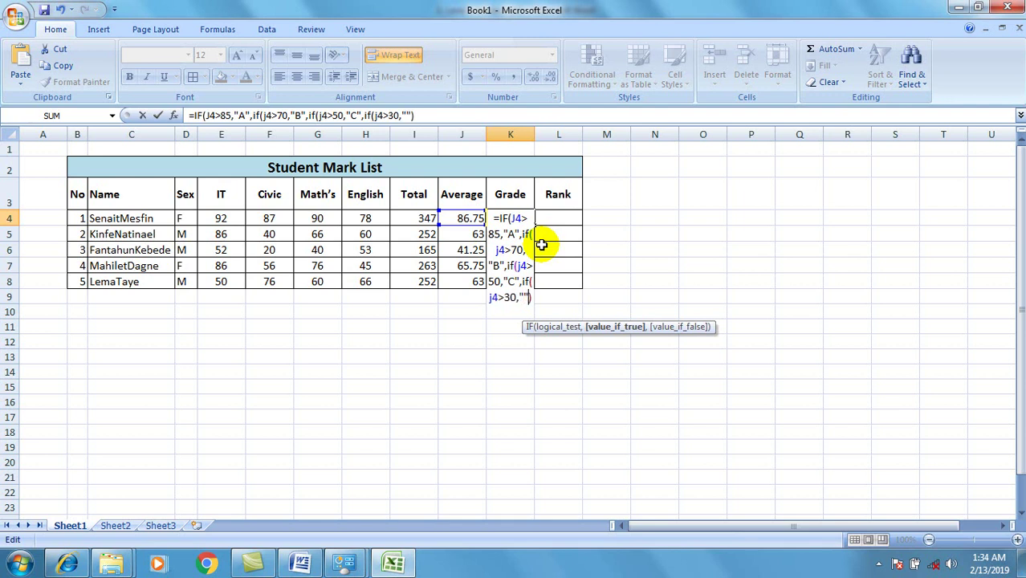
{"action": "key", "text": "Left"}
{"action": "type", "text": "D"}
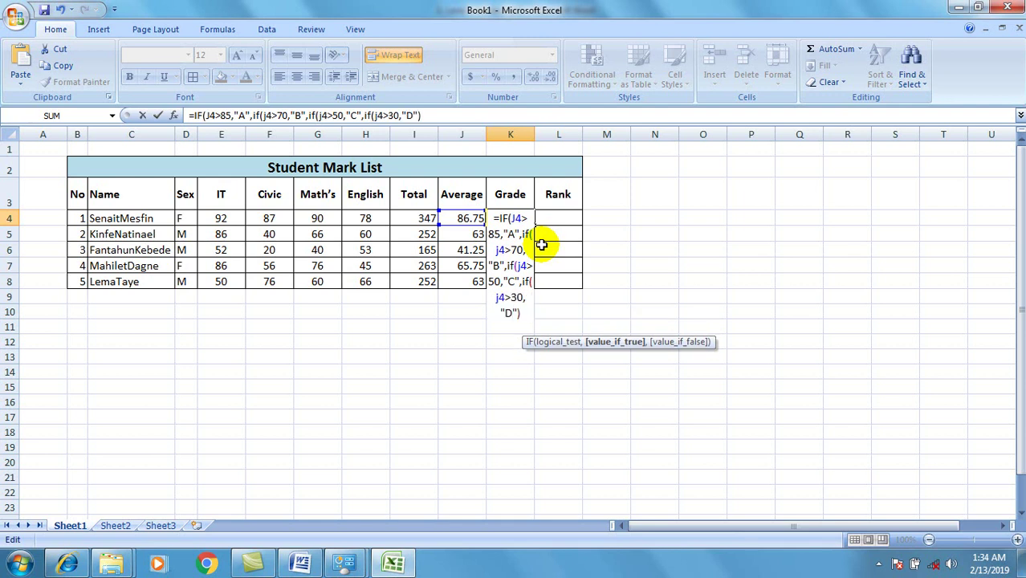
{"action": "key", "text": "Right"}
{"action": "type", "text": ","}
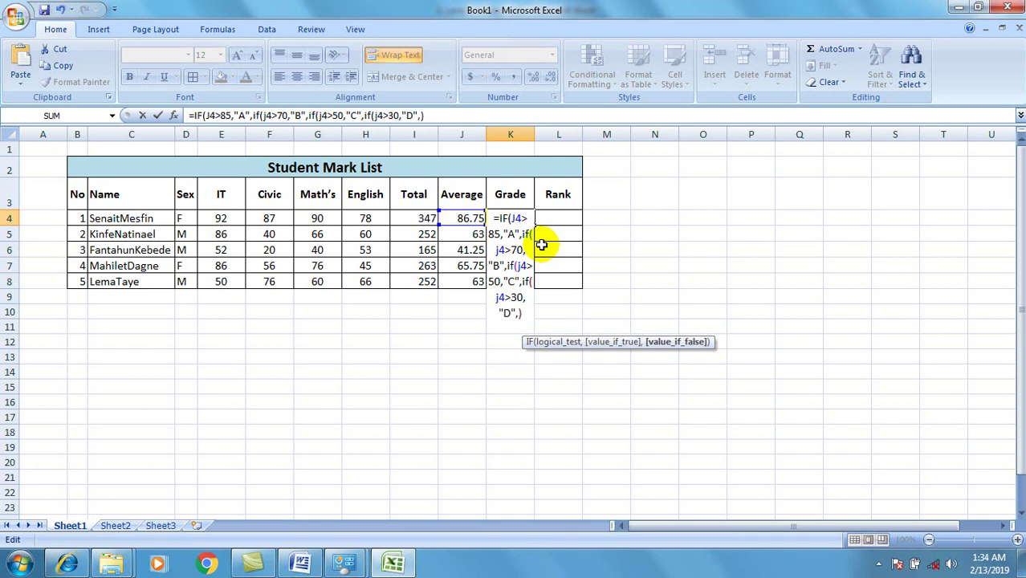
Complete the K4 grade formula with "F" as the else result and close all four nested IFs.
{"action": "type", "text": "F"}
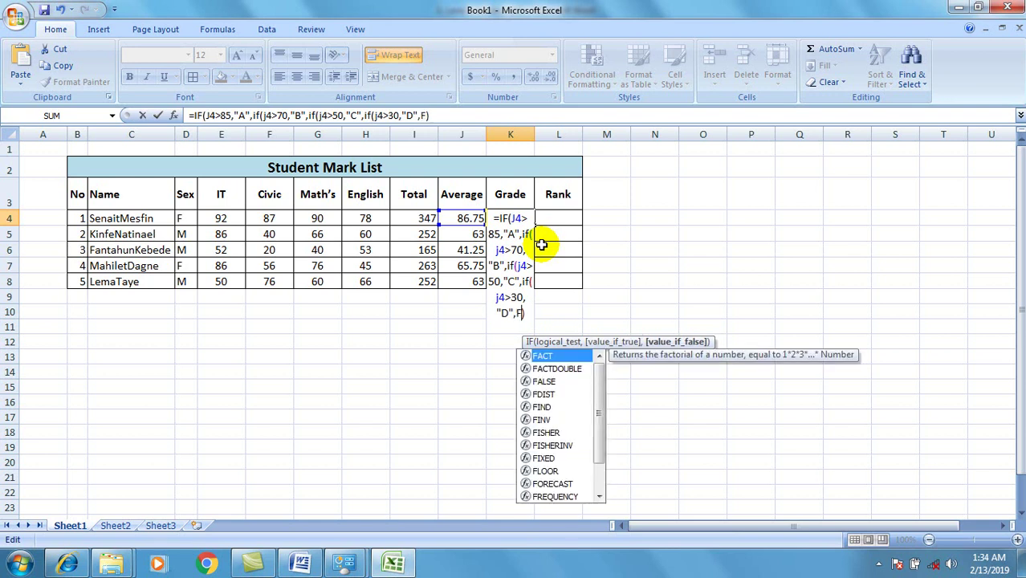
{"action": "key", "text": "BackSpace"}
{"action": "type", "text": "\"F\""}
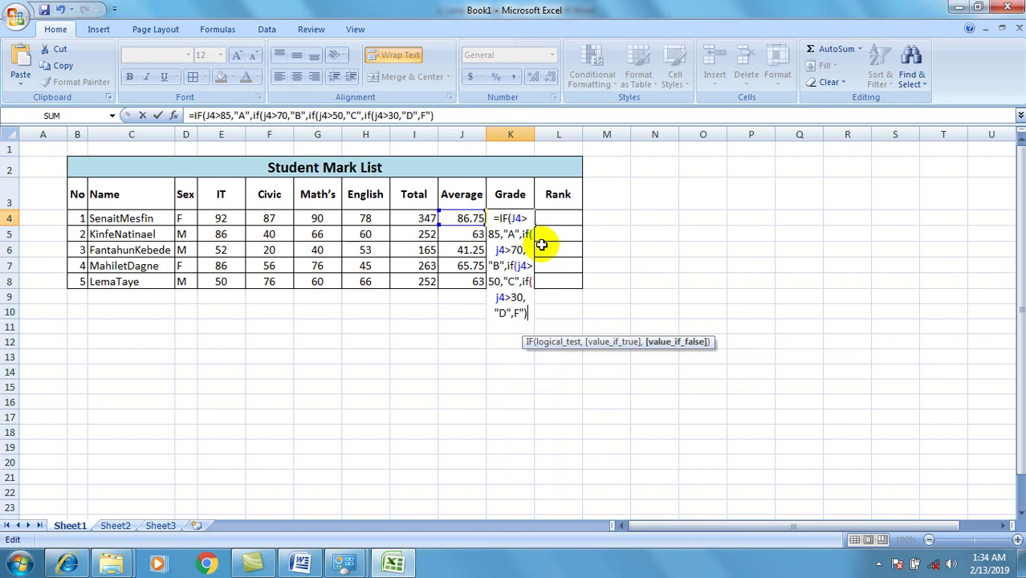
{"action": "left_click", "coordinate": [514, 312]}
{"action": "type", "text": ")"}
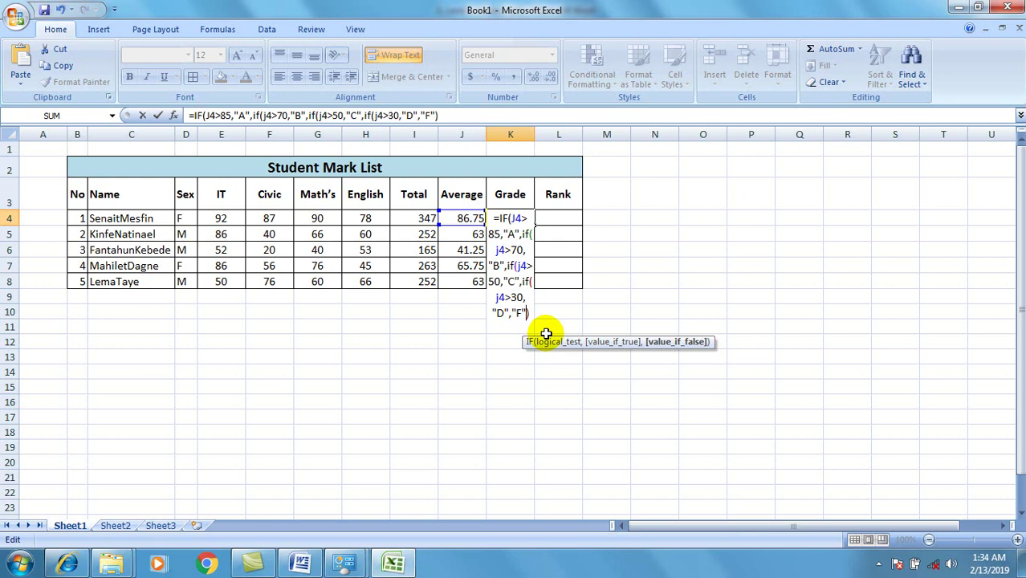
{"action": "type", "text": "))"}
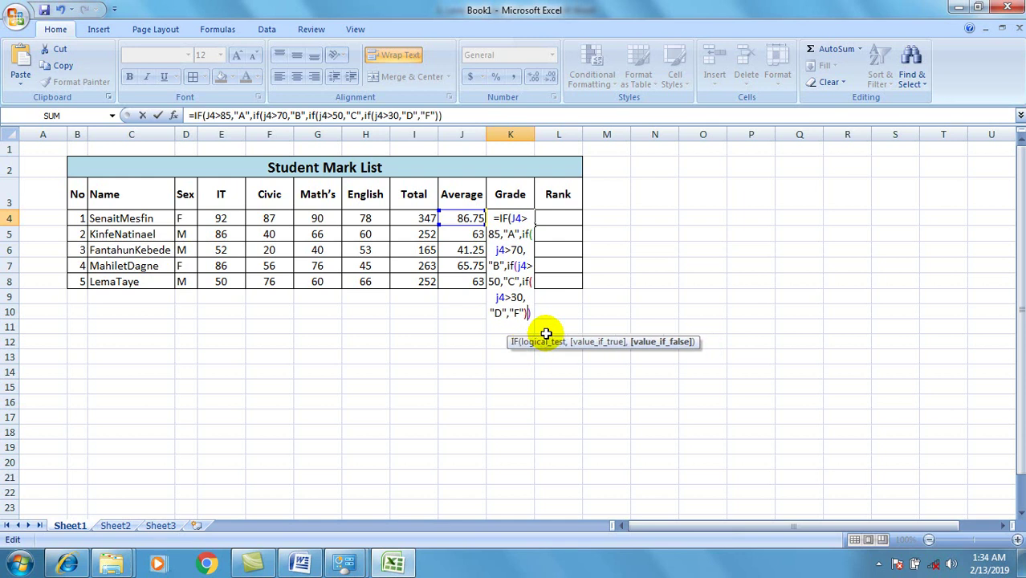
{"action": "type", "text": ")"}
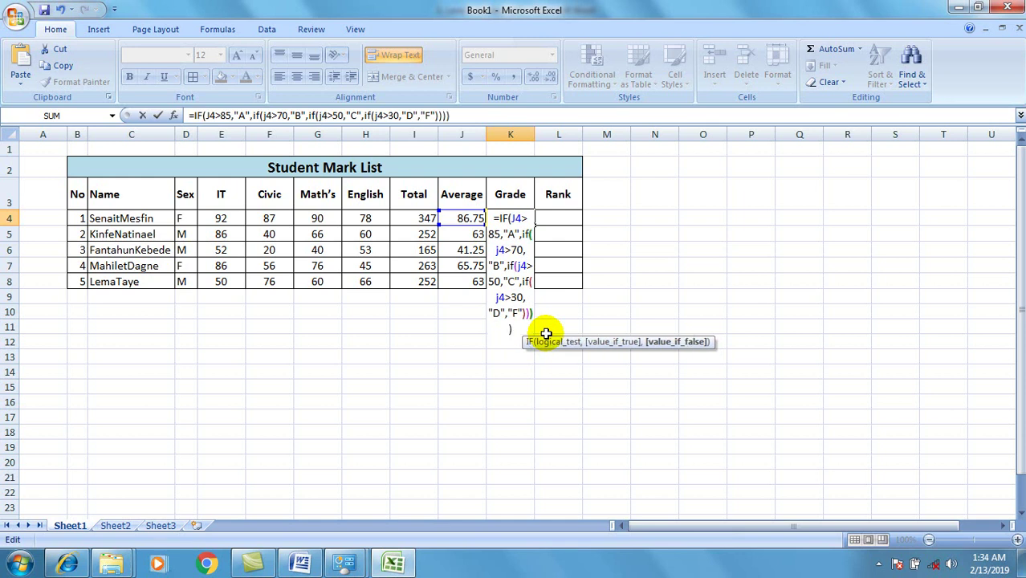
{"action": "key", "text": "Return"}
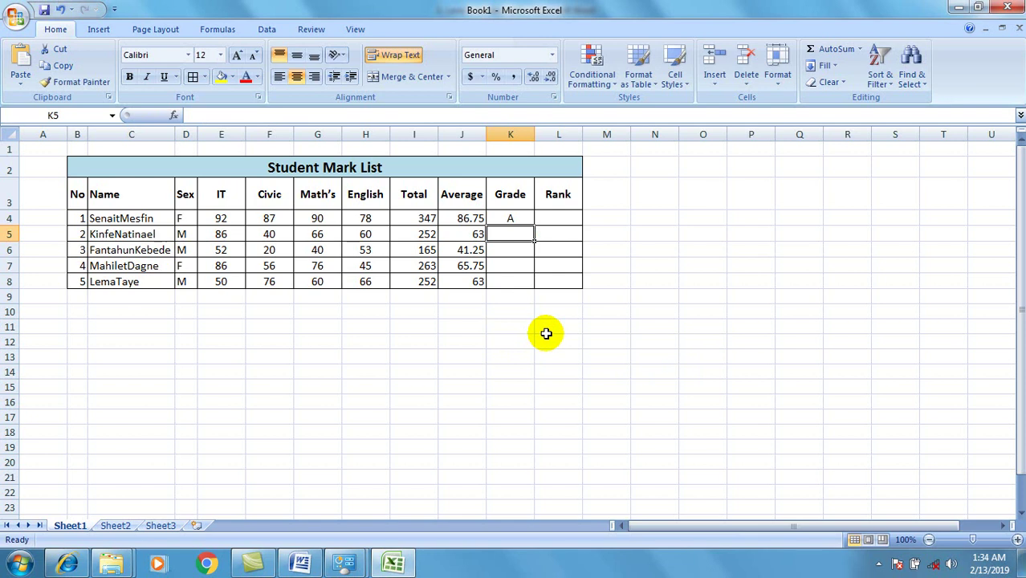
Fill the Grade formula from K4 down to K8 for the remaining students.
{"action": "key", "text": "Up"}
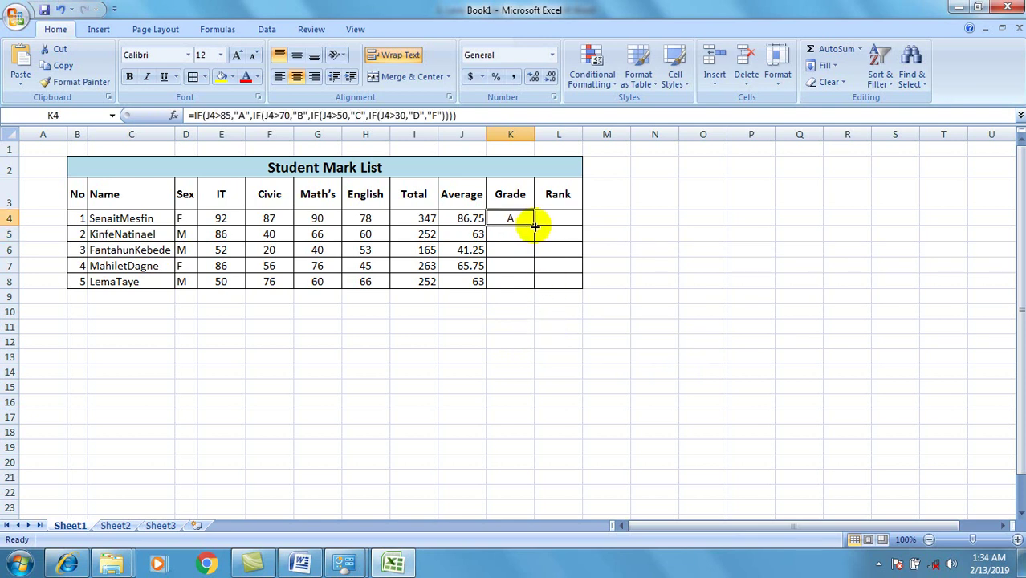
{"action": "left_click_drag", "start_coordinate": [534, 227], "coordinate": [521, 284]}
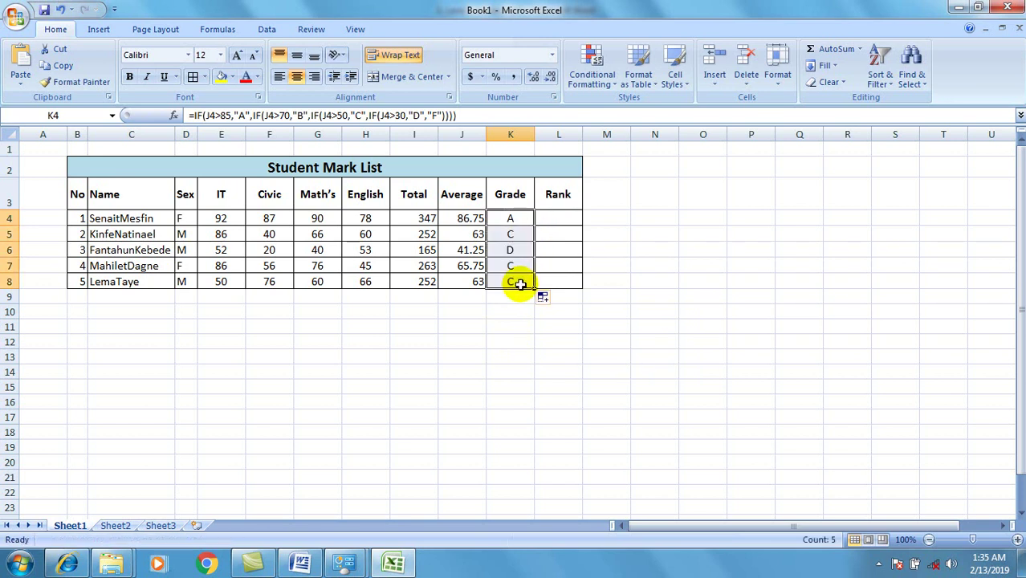
Review instruction e on ranking by total marks in the Word assessment document, and return to the Rank cell L4 in Excel.
{"action": "left_click", "coordinate": [563, 219]}
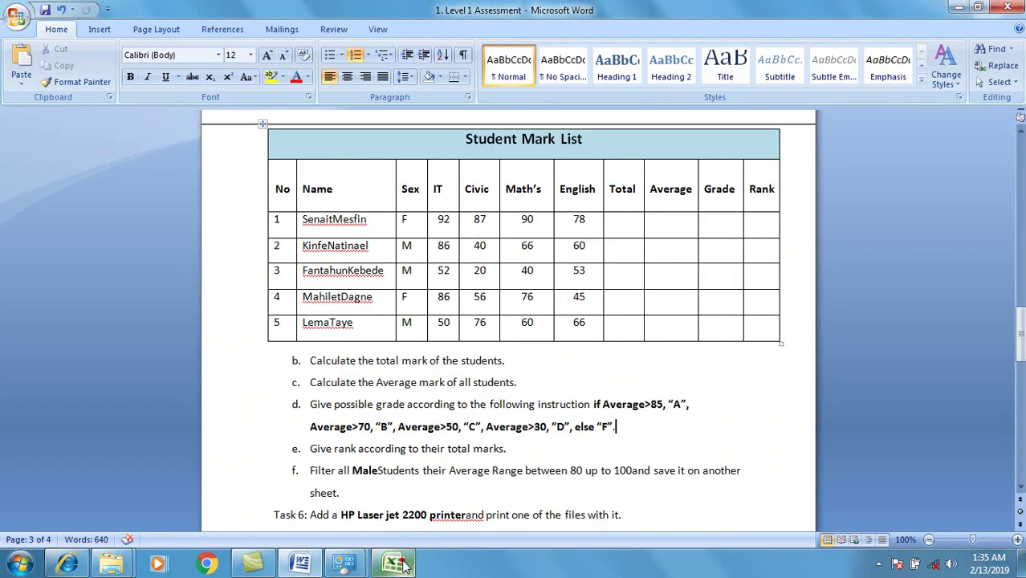
{"action": "left_click", "coordinate": [396, 563]}
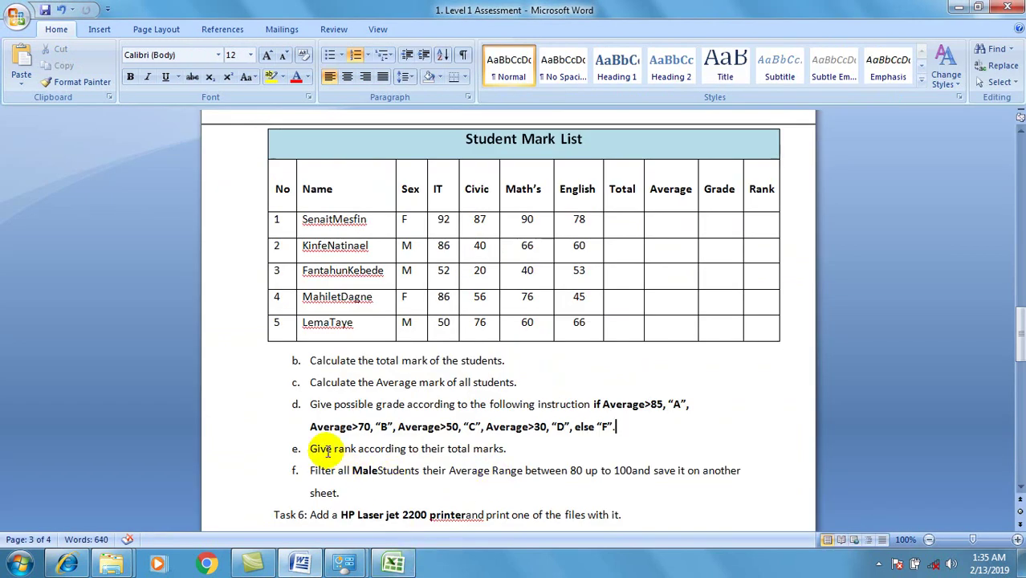
{"action": "left_click_drag", "start_coordinate": [312, 450], "coordinate": [508, 452]}
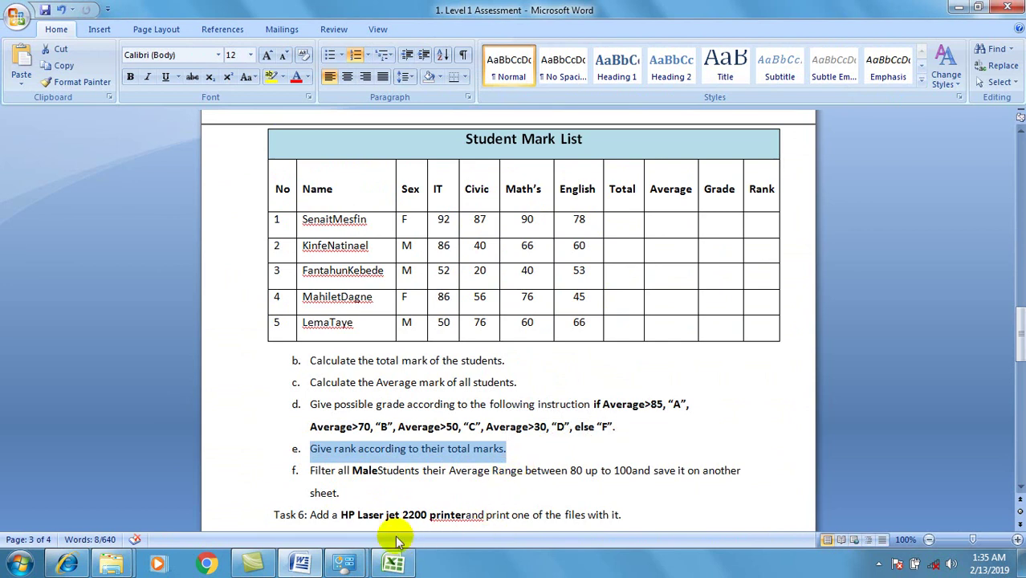
{"action": "left_click", "coordinate": [545, 452]}
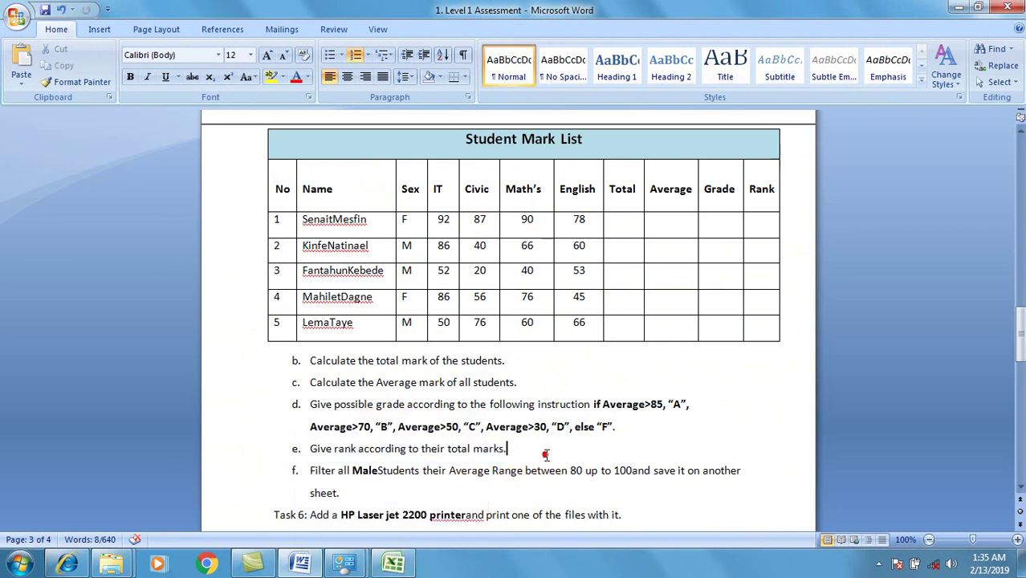
{"action": "left_click", "coordinate": [397, 567]}
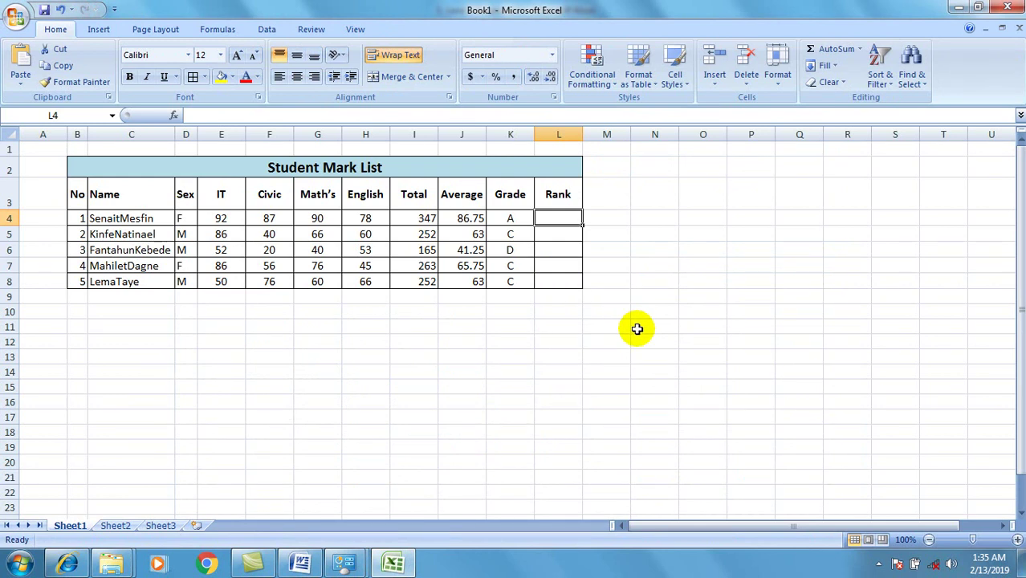
Write a RANK formula in L4 using the totals I4:I8 as both the number and the reference range.
{"action": "type", "text": "="}
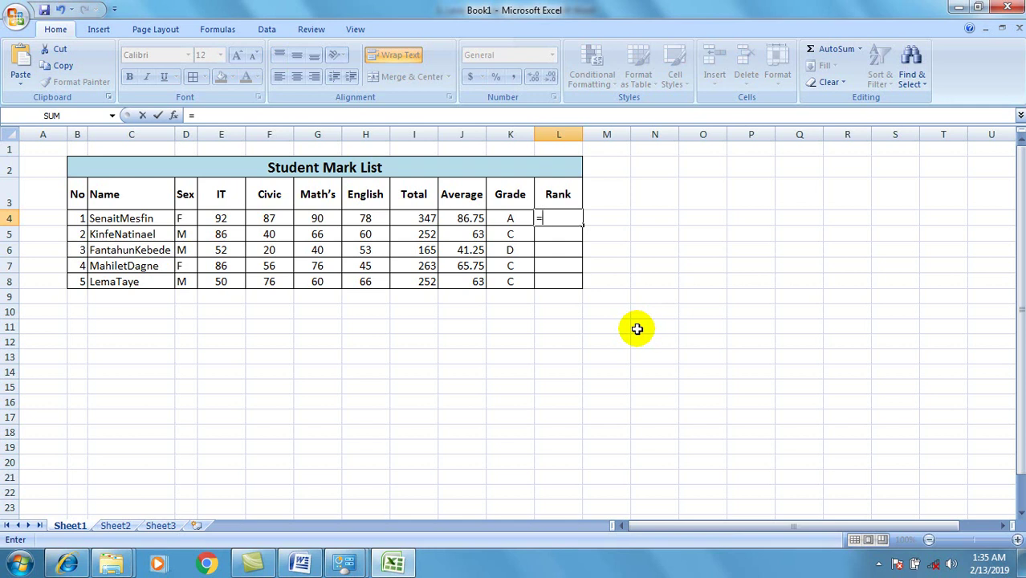
{"action": "type", "text": "rank("}
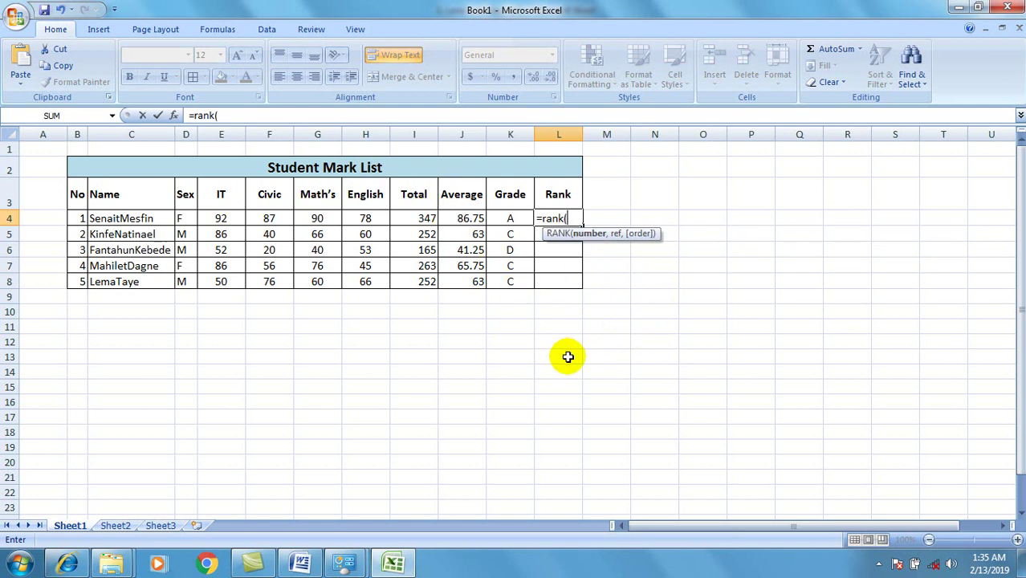
{"action": "left_click_drag", "start_coordinate": [420, 219], "coordinate": [412, 279]}
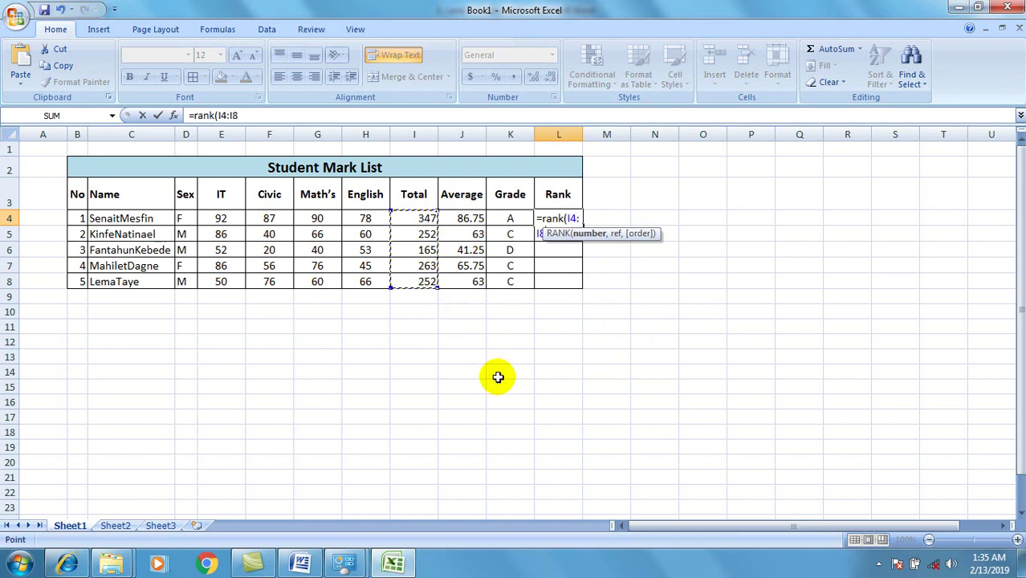
{"action": "type", "text": ","}
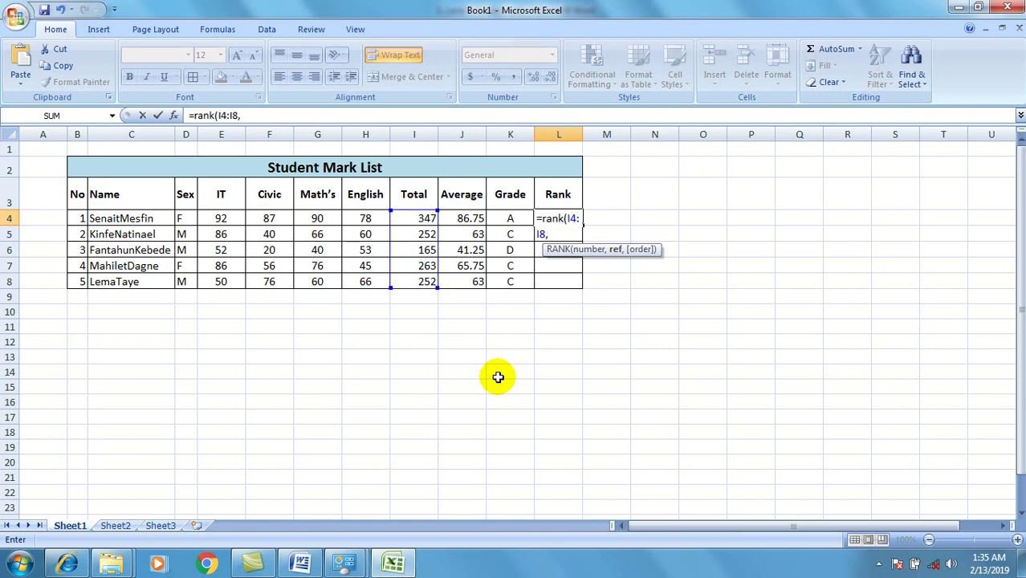
{"action": "left_click_drag", "start_coordinate": [424, 219], "coordinate": [420, 283]}
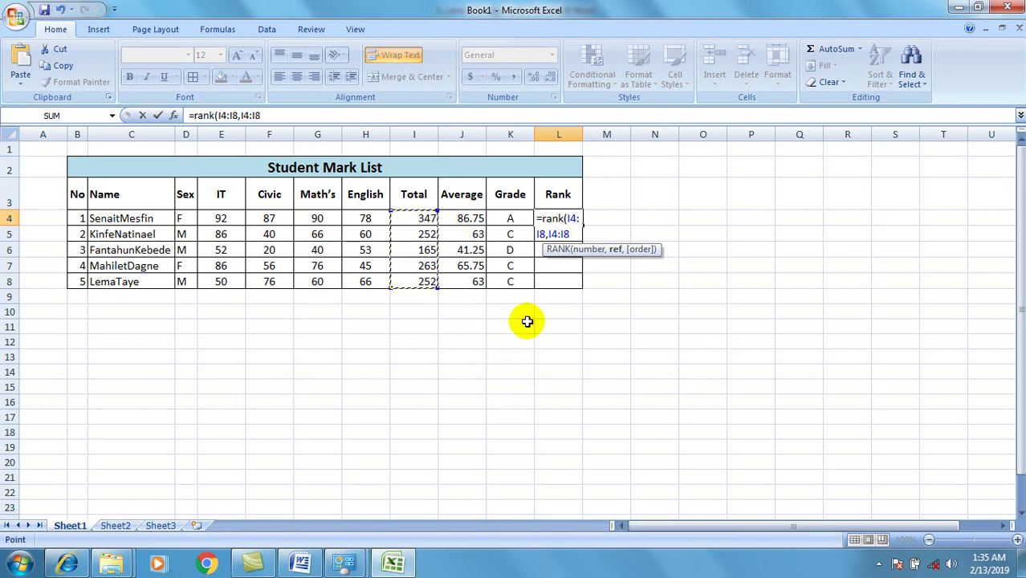
{"action": "type", "text": ")"}
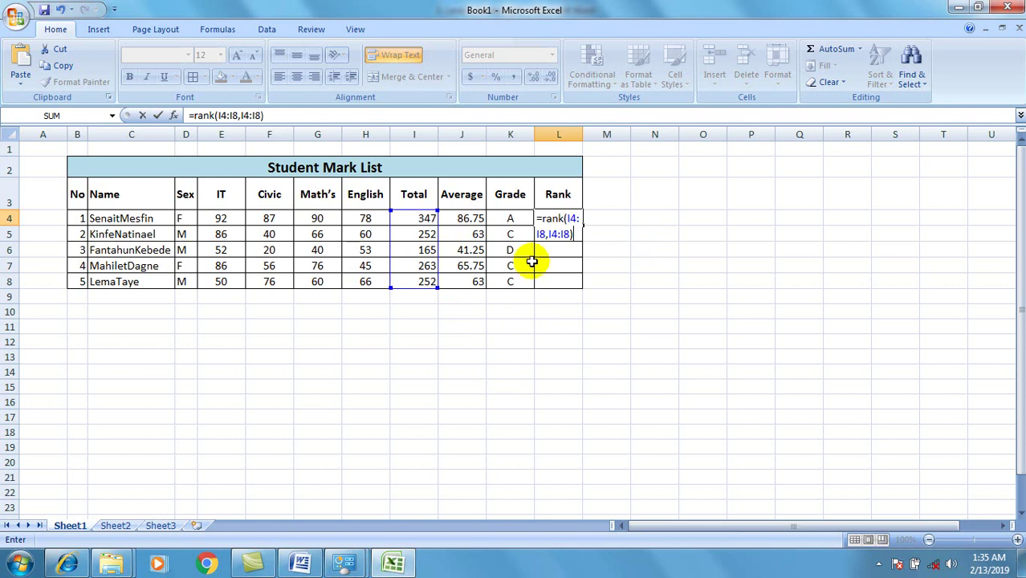
Make the reference range in the L4 RANK formula absolute as $I$4:$I$8 and enter the formula.
{"action": "left_click", "coordinate": [550, 235]}
{"action": "key", "text": "Right"}
{"action": "type", "text": "$"}
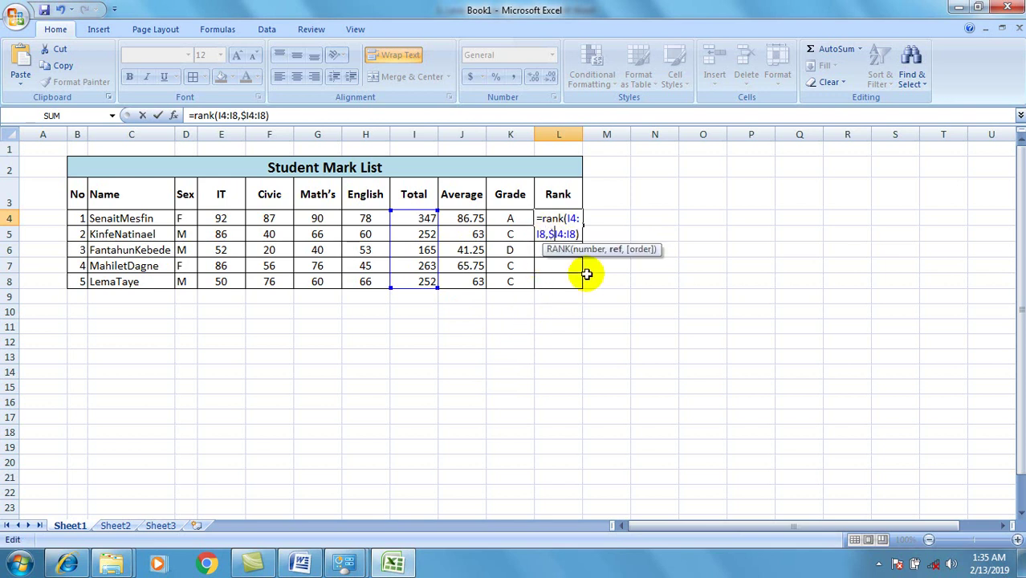
{"action": "key", "text": "Right"}
{"action": "type", "text": "$"}
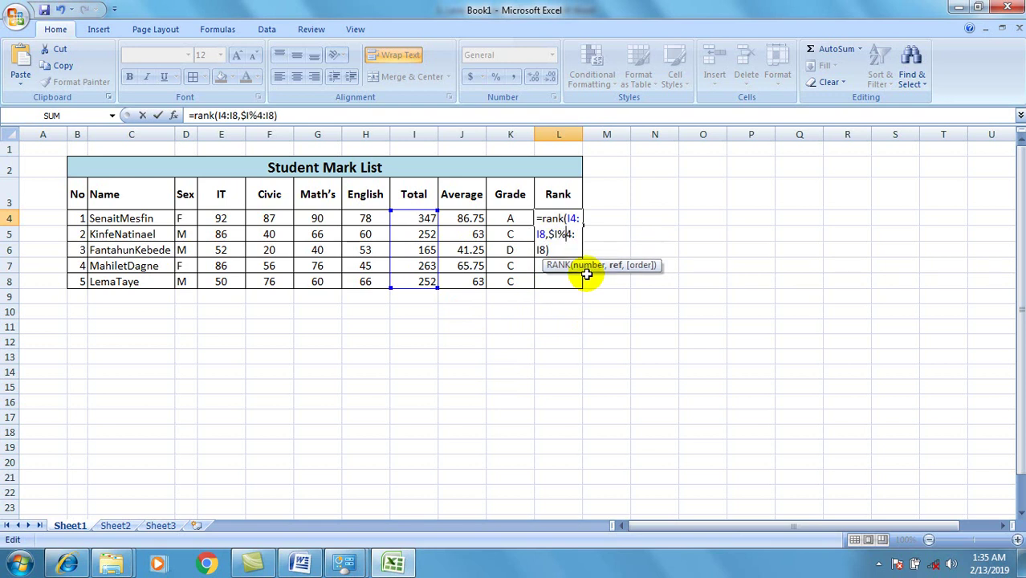
{"action": "key", "text": "BackSpace"}
{"action": "type", "text": "$"}
{"action": "key", "text": "Right"}
{"action": "key", "text": "Right"}
{"action": "key", "text": "Right"}
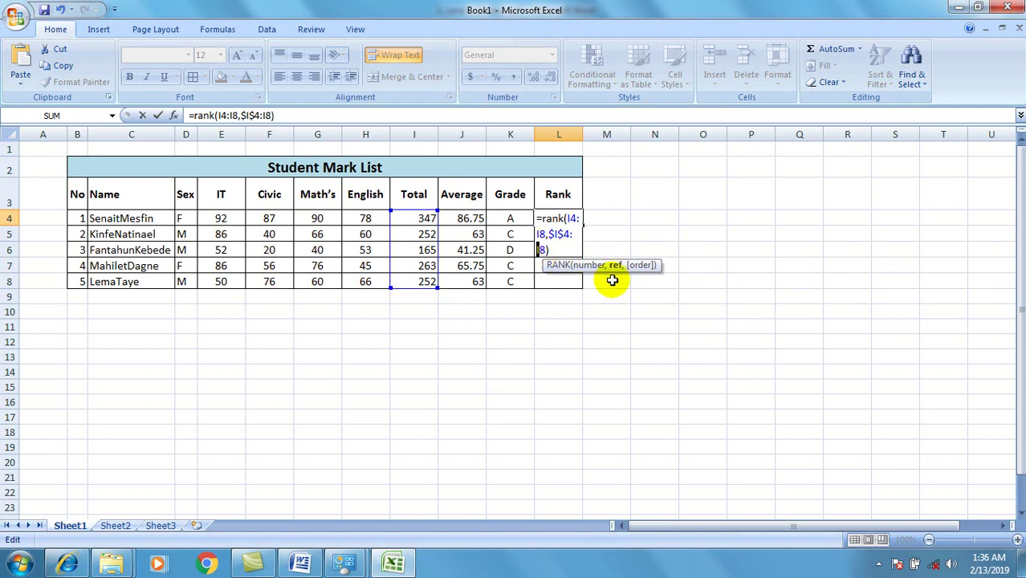
{"action": "type", "text": "$I$"}
{"action": "key", "text": "Return"}
Fill the Rank formula from L4 down to L8 for the remaining students.
{"action": "key", "text": "Up"}
{"action": "left_click_drag", "start_coordinate": [582, 226], "coordinate": [575, 291]}
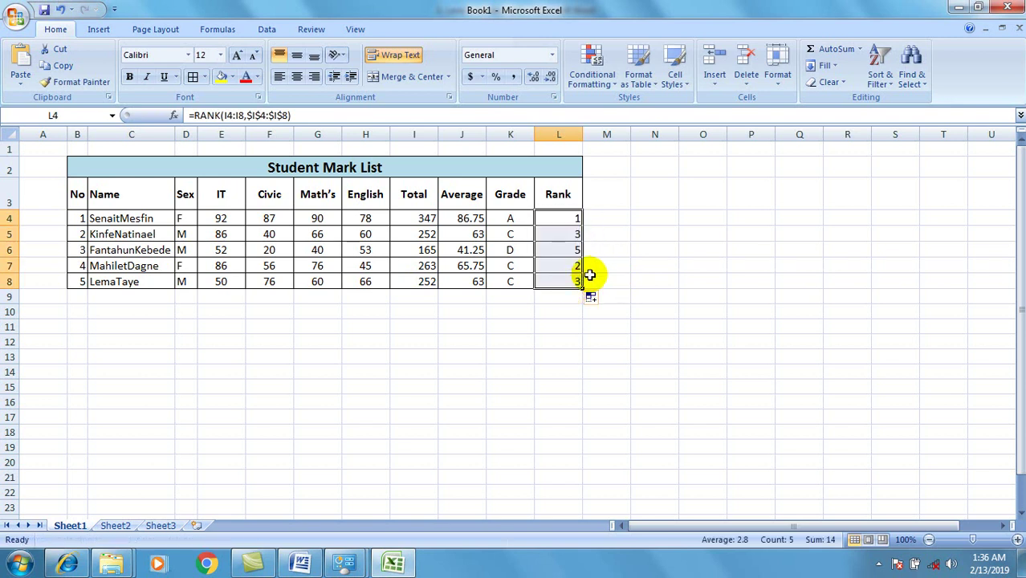
{"action": "left_click", "coordinate": [602, 282]}
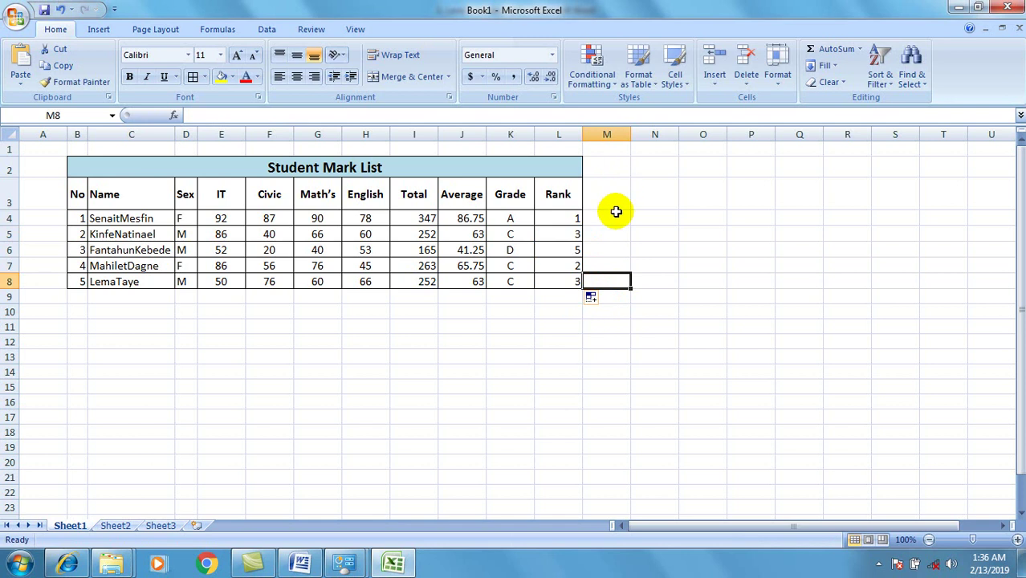